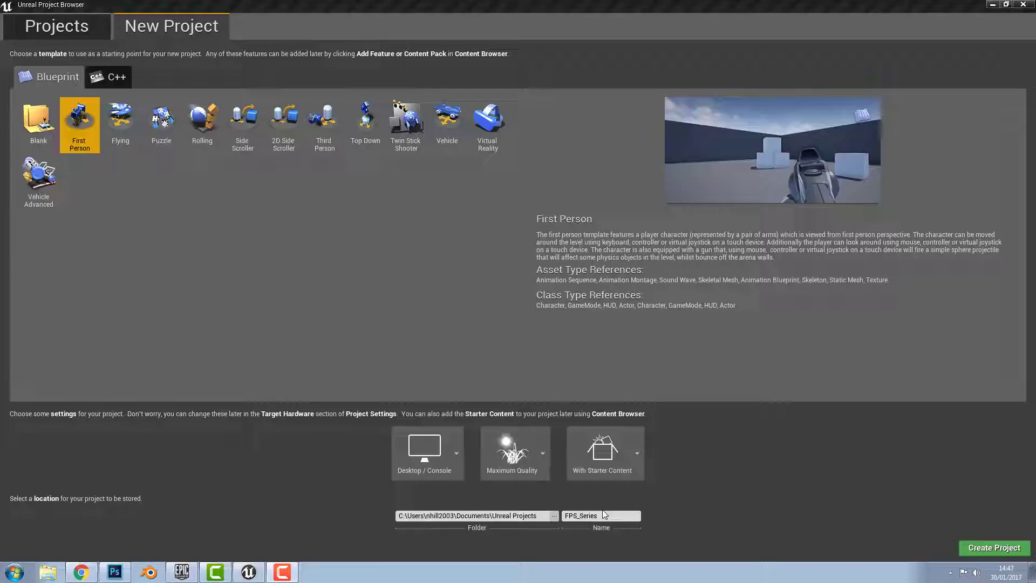
Create FPS_Series from the First Person Blueprint template at Maximum Quality with Starter Content
left_click(995, 548)
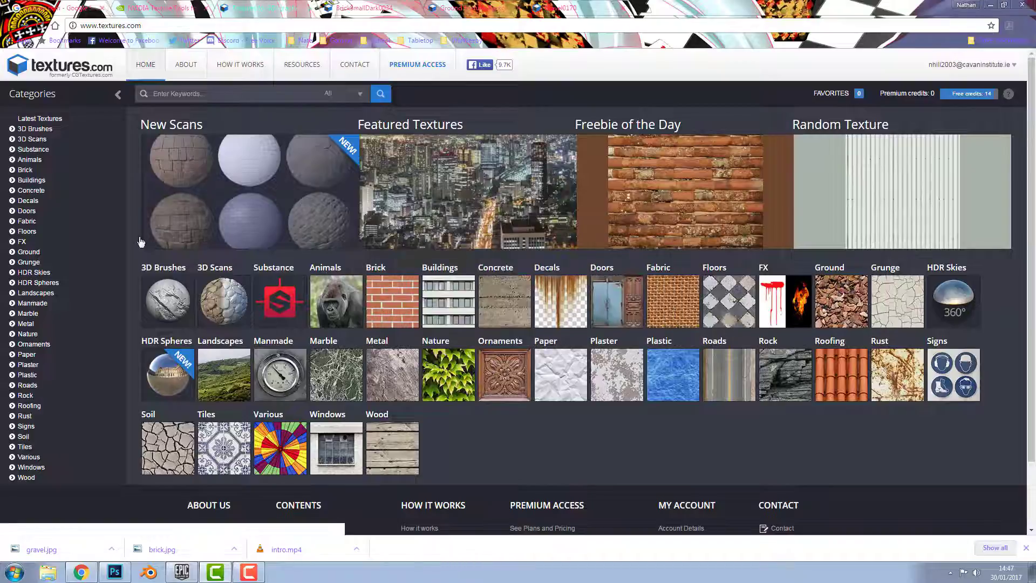
Review the open brick, ground and gravel texture tabs, then return to the Textures.com home page
scroll(119, 195, "down", 2)
scroll(125, 192, "up", 2)
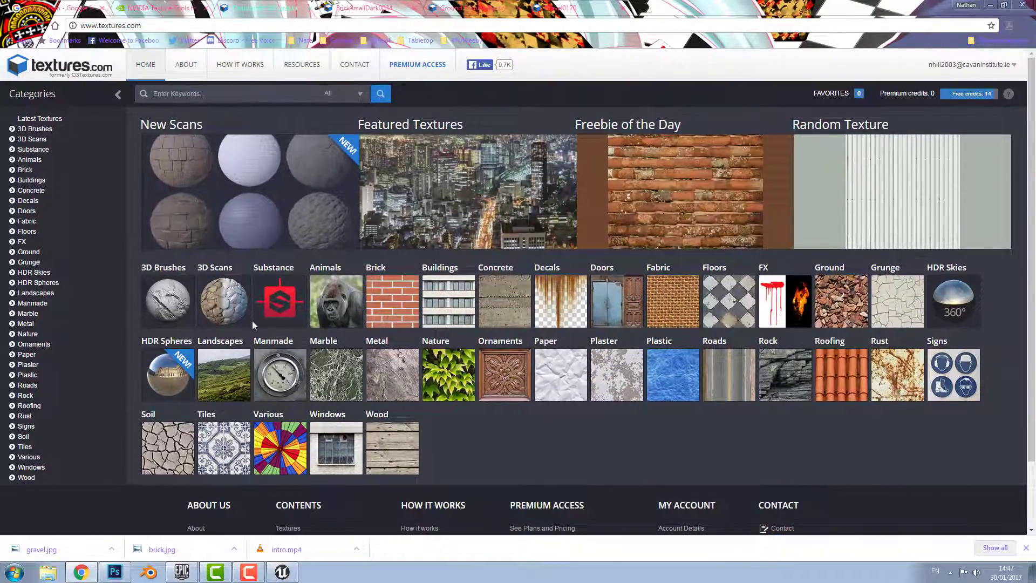
left_click(350, 6)
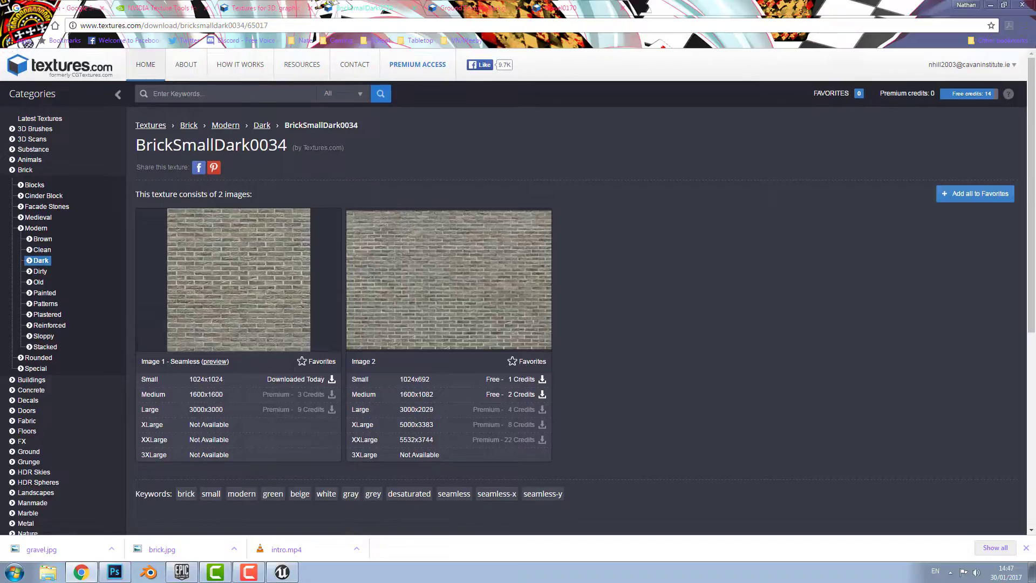
left_click(458, 6)
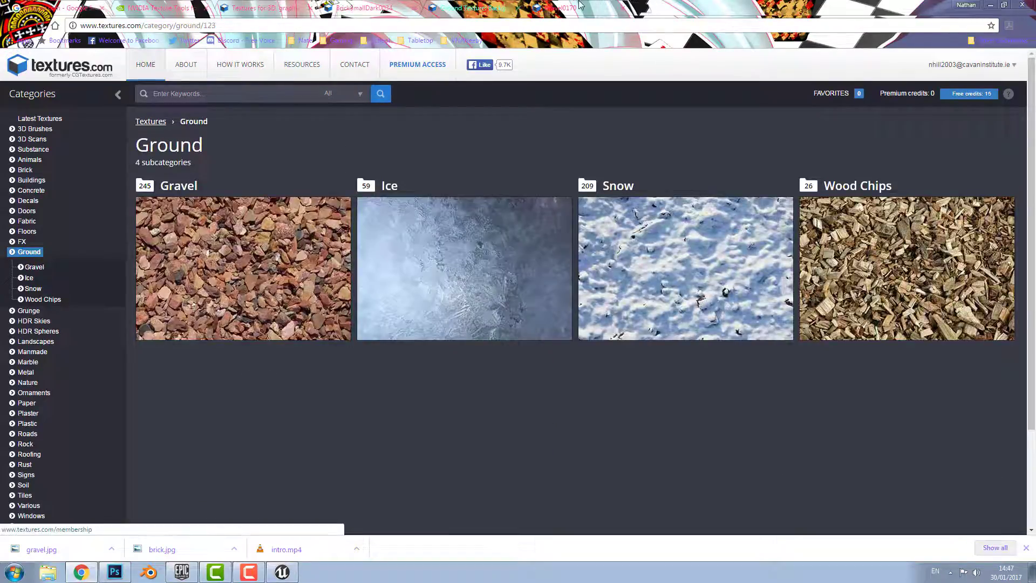
key("ctrl+Tab")
left_click(351, 7)
left_click(275, 7)
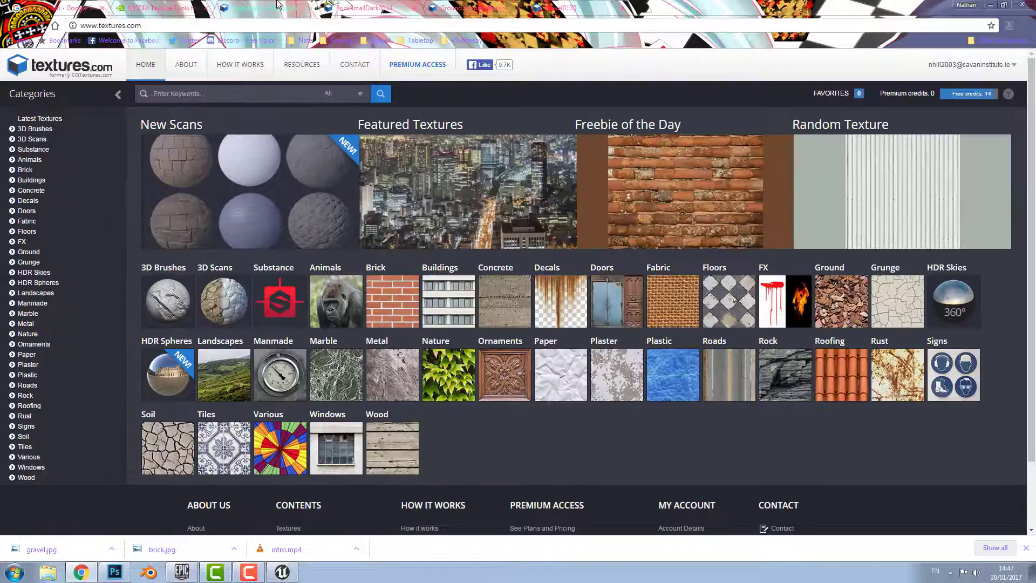
Browse Soil > Sand and open the SoilSand0168 texture page
left_click(169, 455)
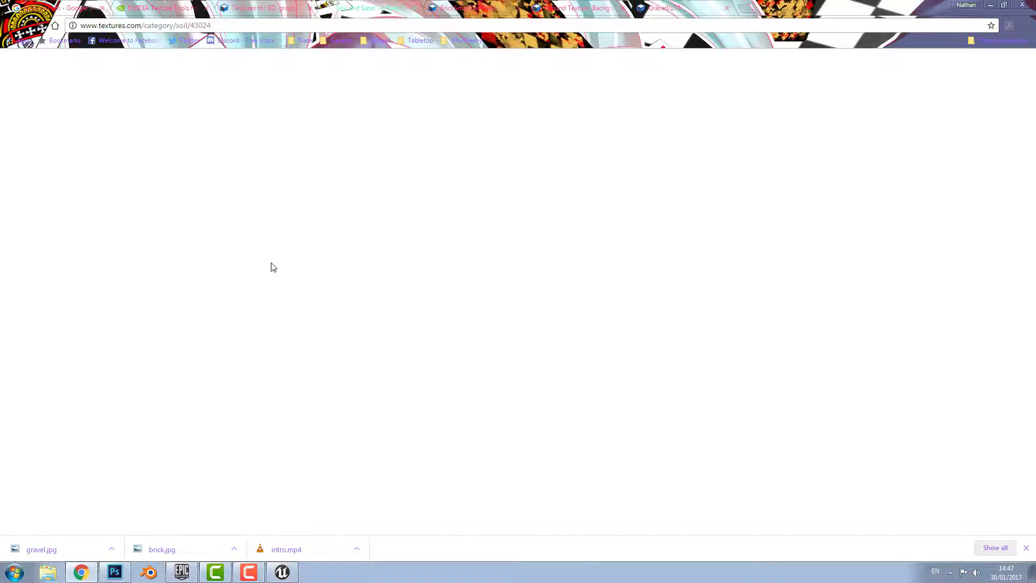
scroll(278, 292, "down", 2)
scroll(686, 280, "up", 2)
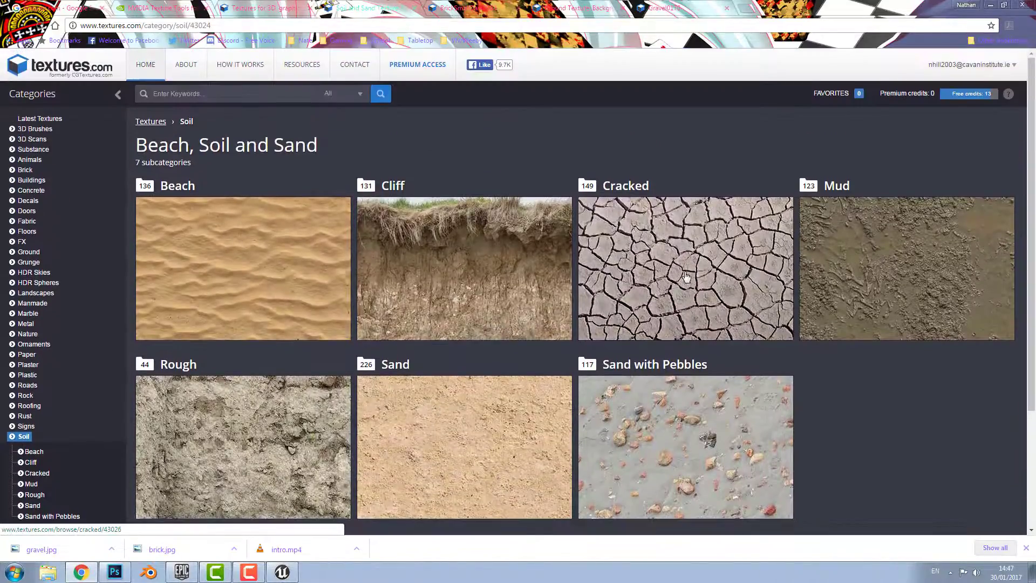
scroll(450, 341, "down", 1)
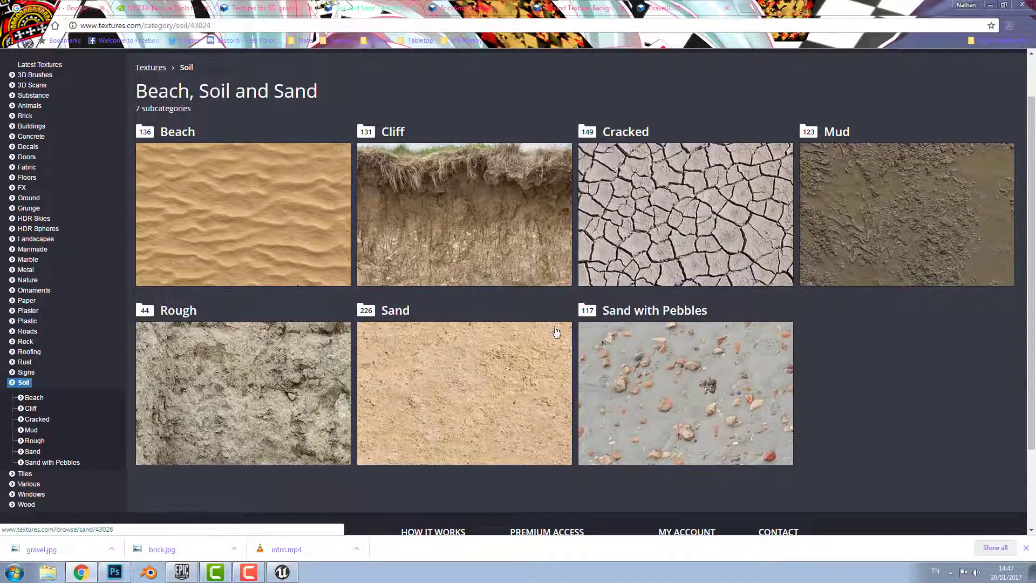
left_click(383, 366)
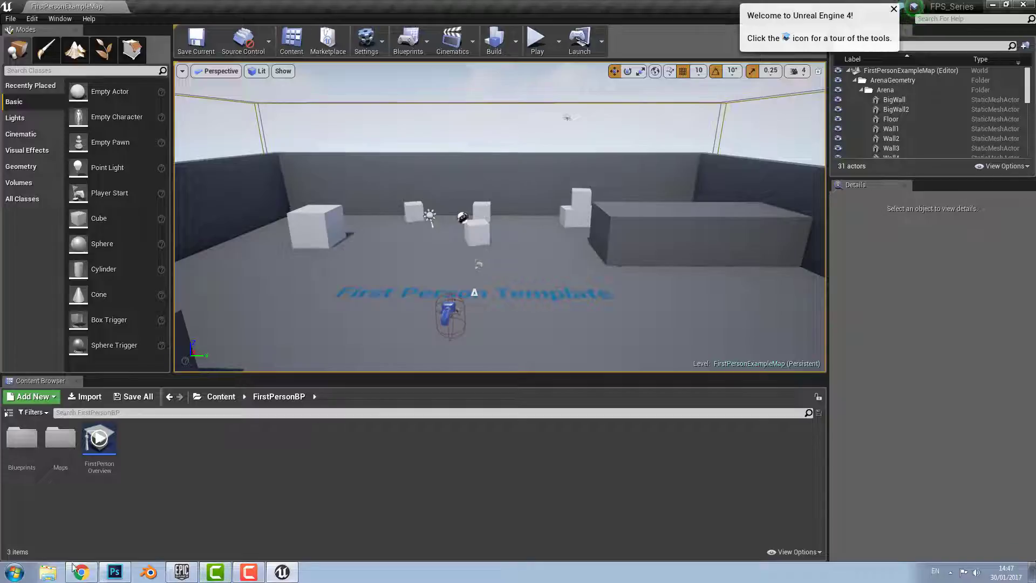
left_click(81, 572)
left_click(228, 238)
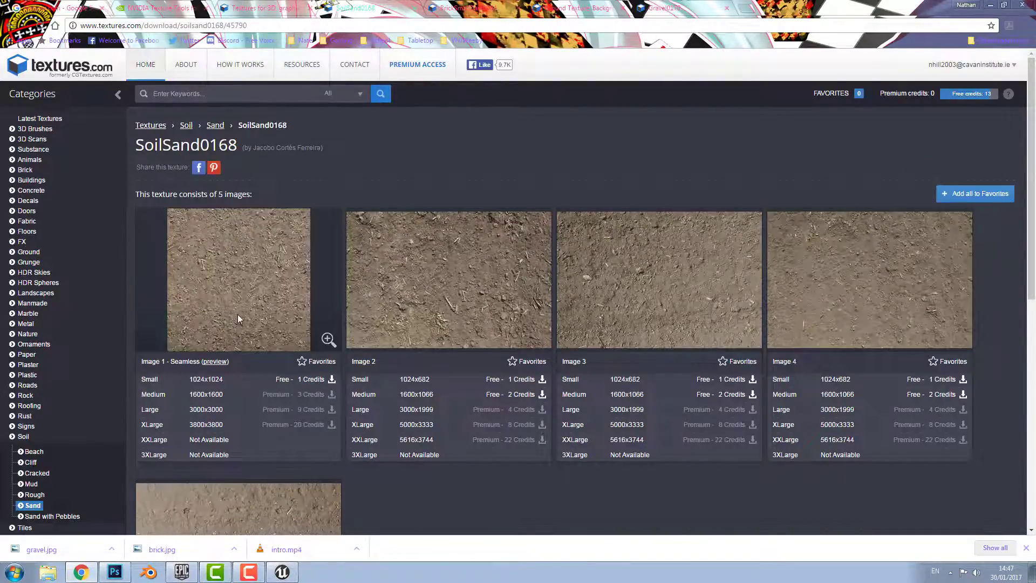
Download SoilSand0168's small seamless Image 1 and save it as sand.jpg
scroll(238, 318, "down", 1)
scroll(249, 341, "up", 1)
left_click(303, 380)
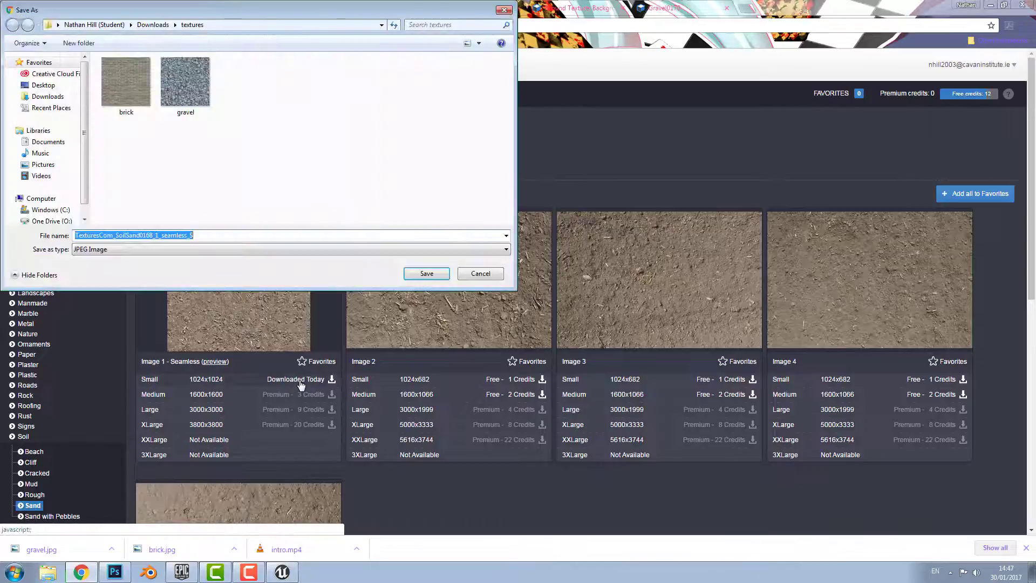
type("sand")
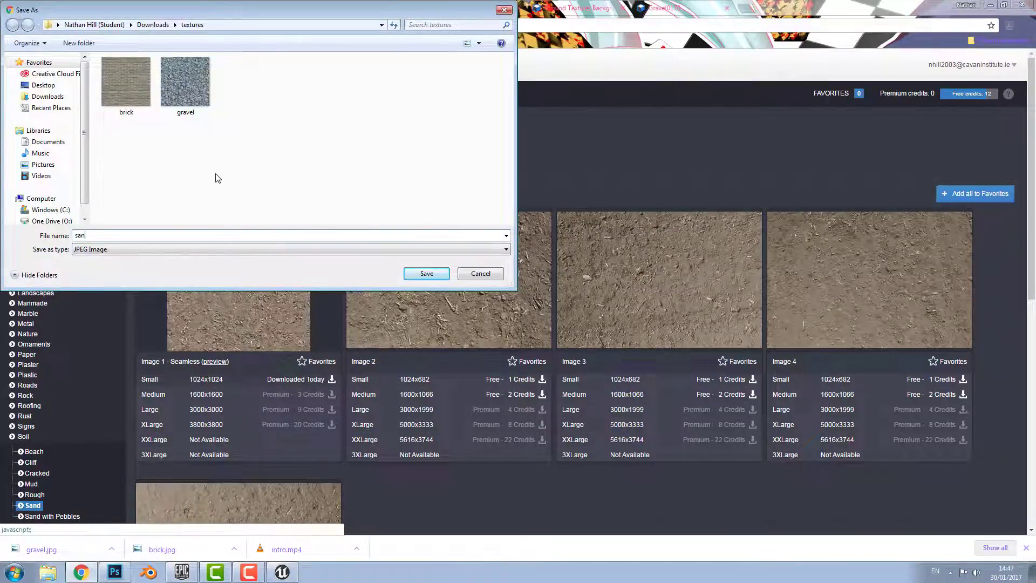
key("Return")
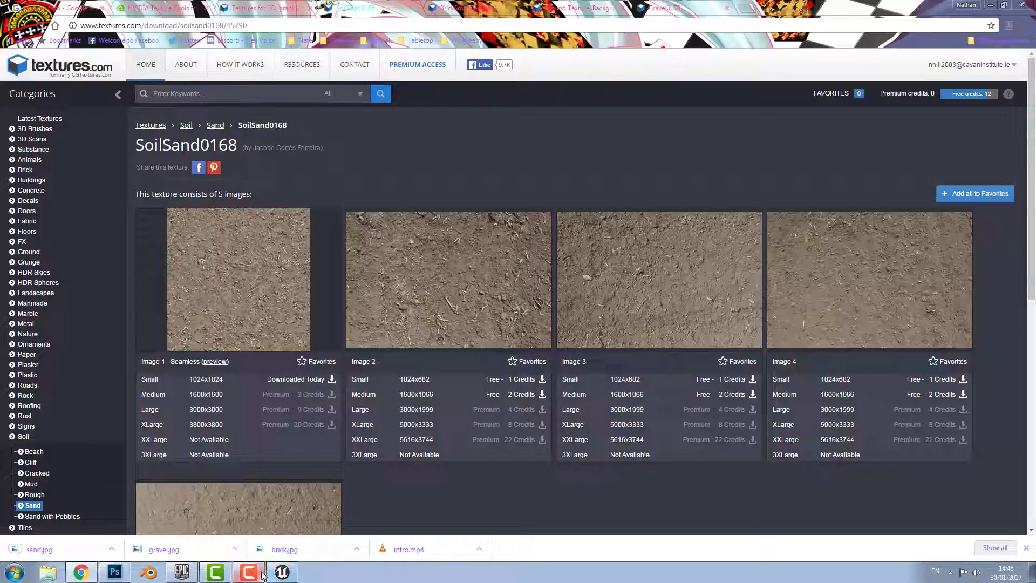
Reach the NVIDIA Texture Tools for Photoshop download, then switch over to Photoshop
left_click(168, 5)
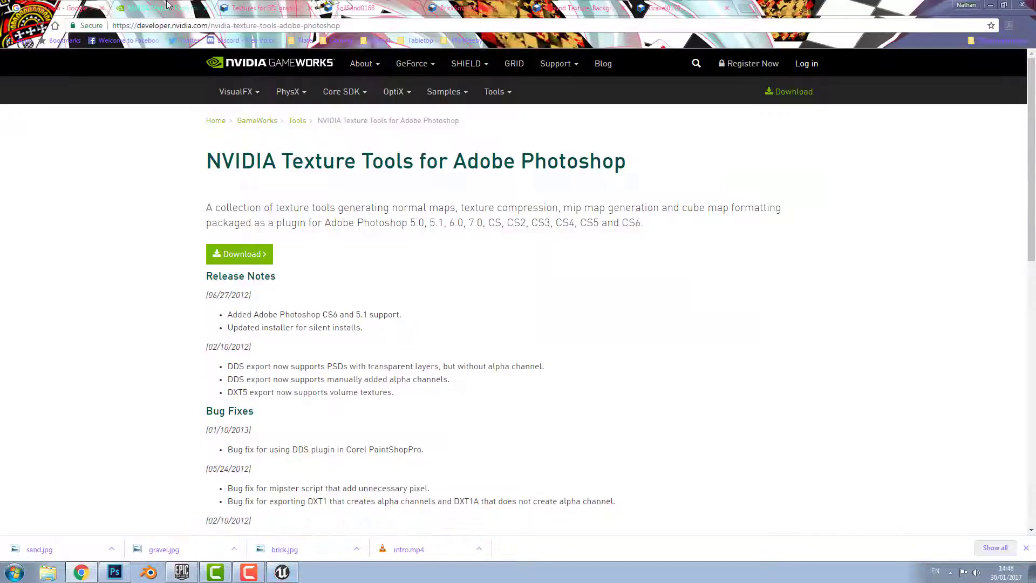
scroll(107, 218, "down", 1)
scroll(109, 217, "up", 1)
left_click(236, 254)
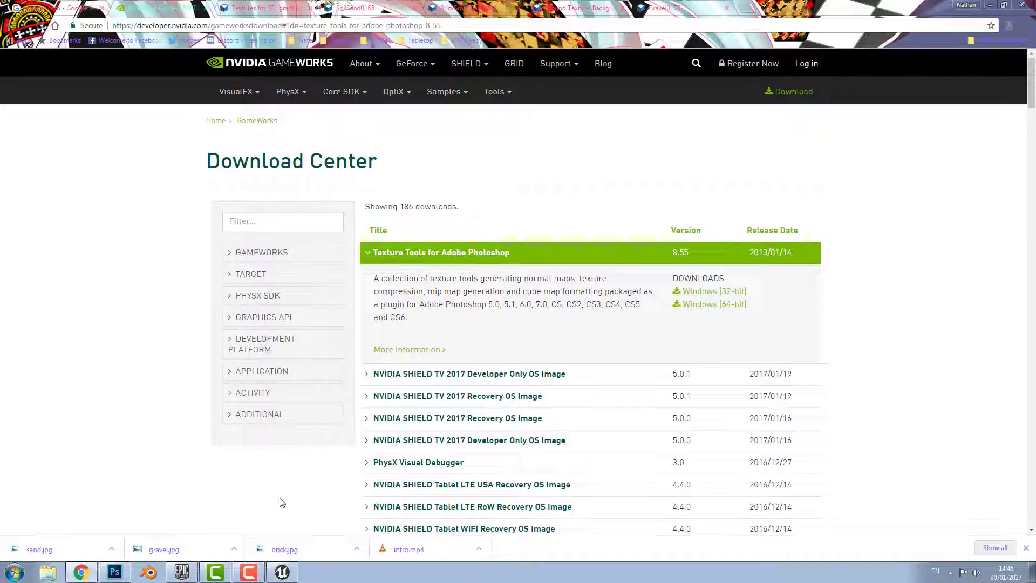
left_click(114, 575)
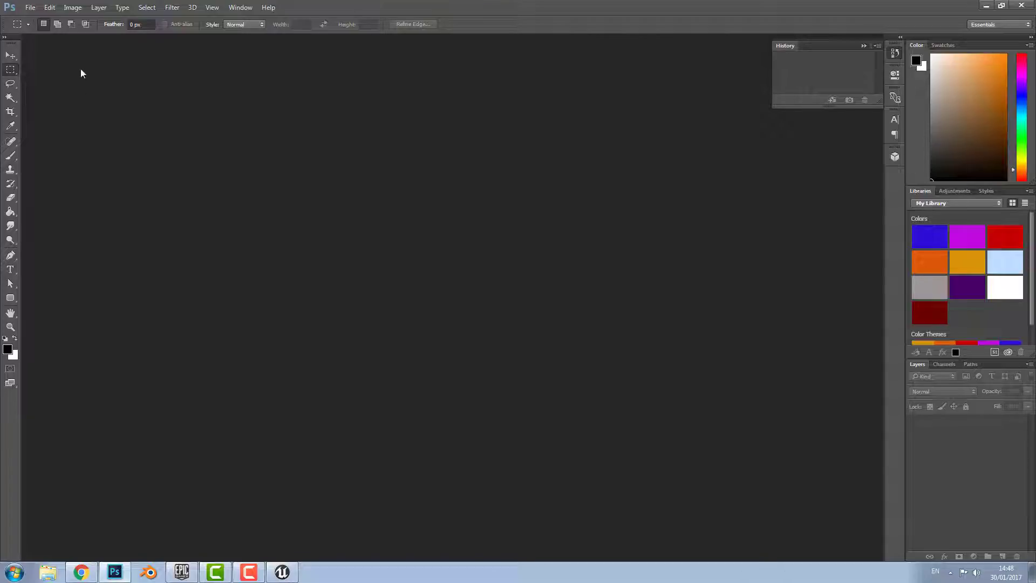
Open the brick texture file in Photoshop
left_click(30, 8)
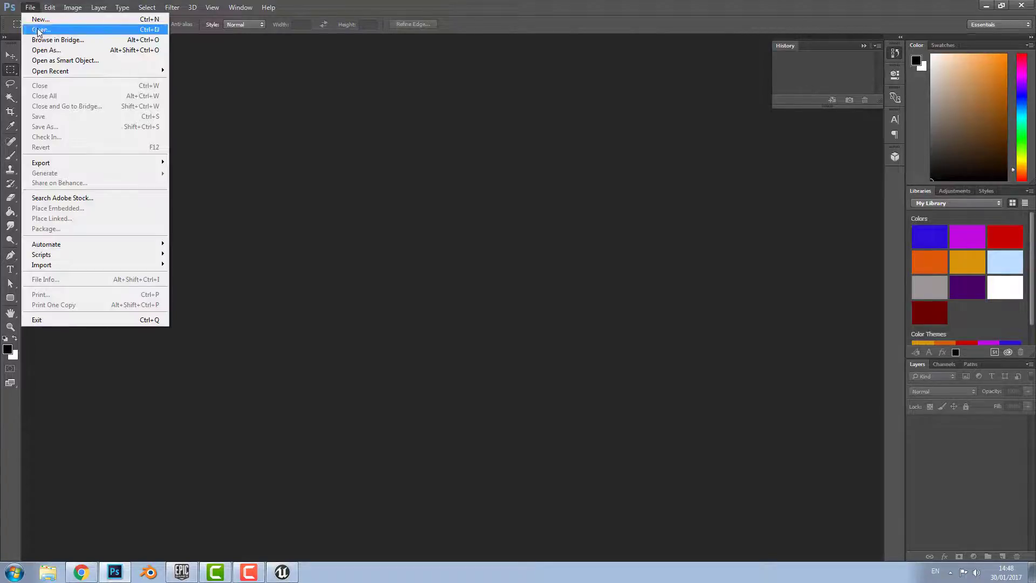
left_click(38, 30)
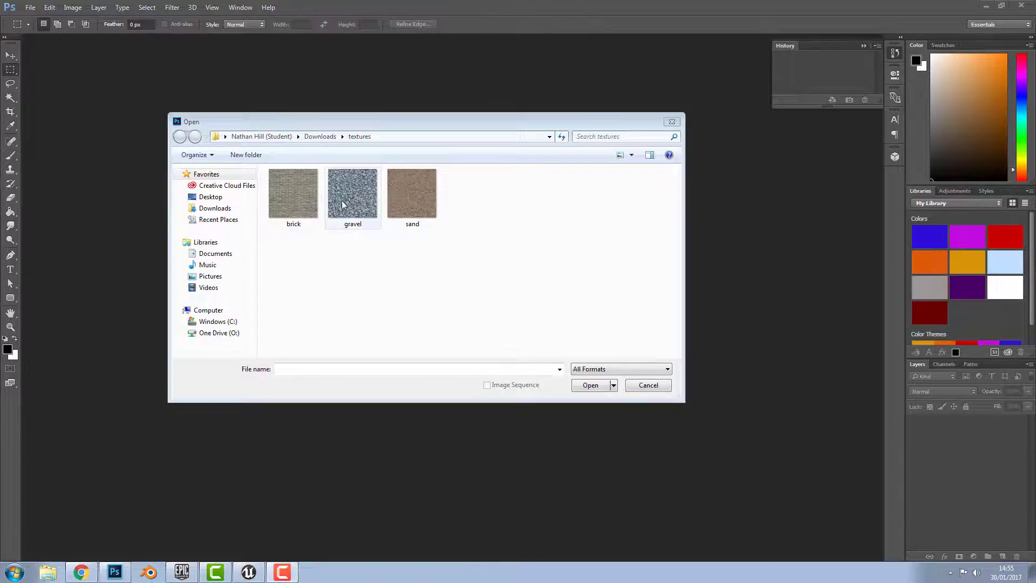
left_click(313, 202)
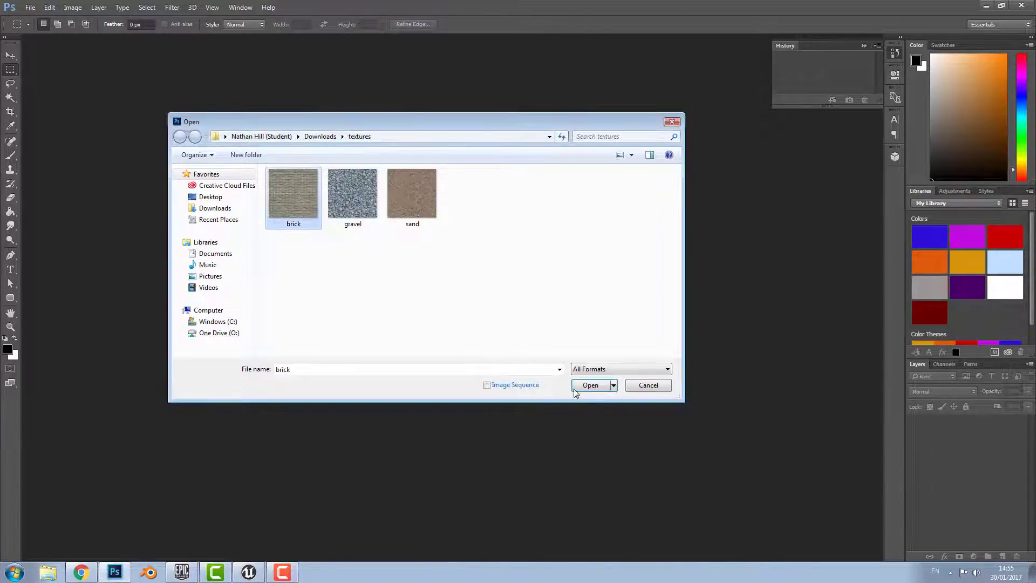
left_click(583, 386)
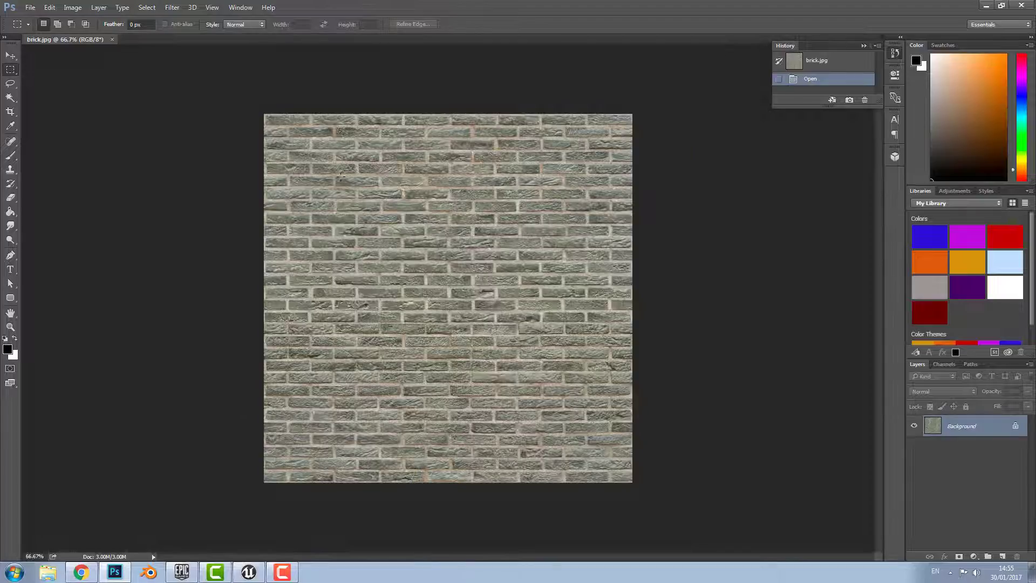
Resize the brick image through Image Size to 154 × 154 px at 72 pixels per inch
left_click(73, 8)
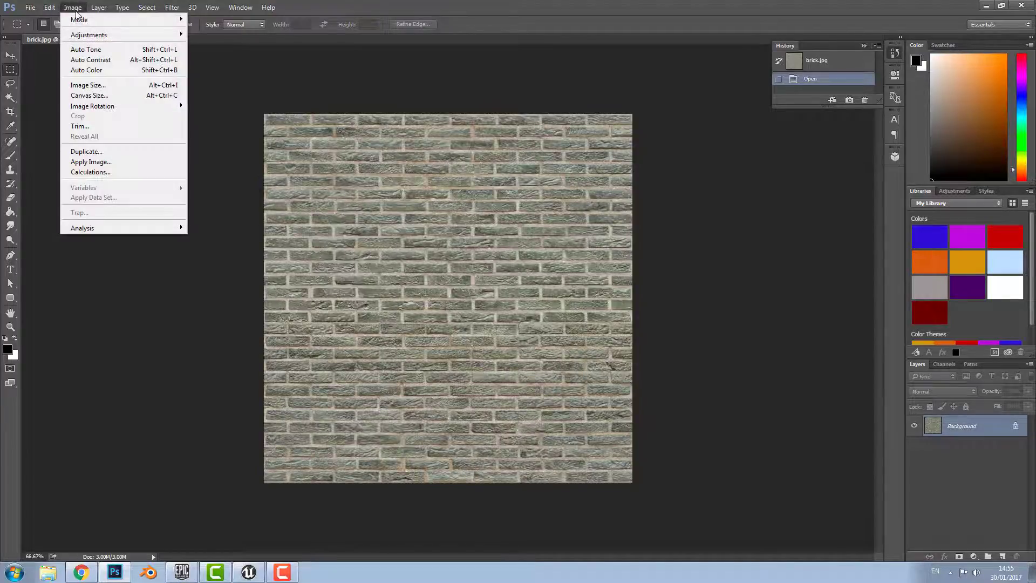
left_click(83, 85)
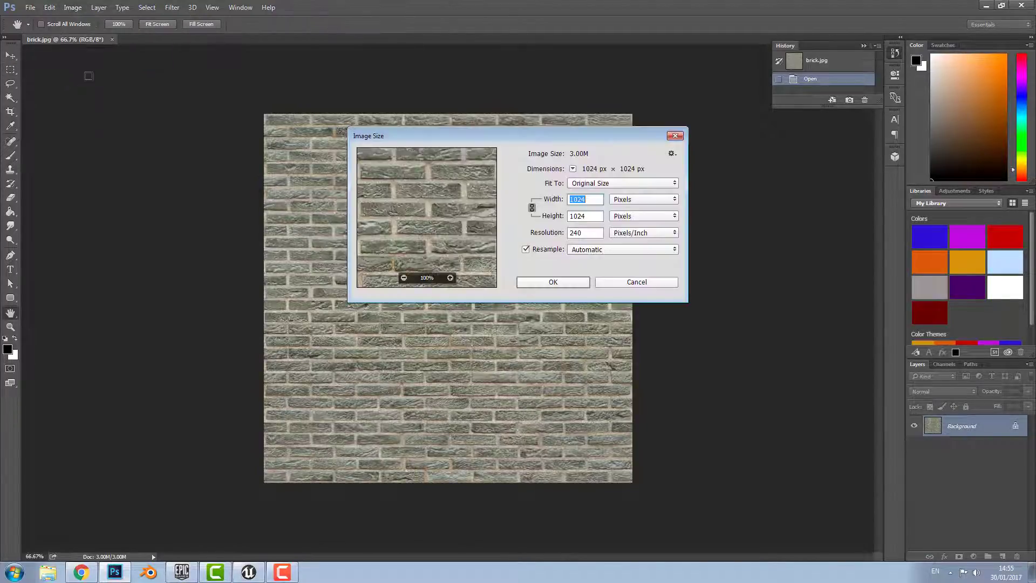
type("512")
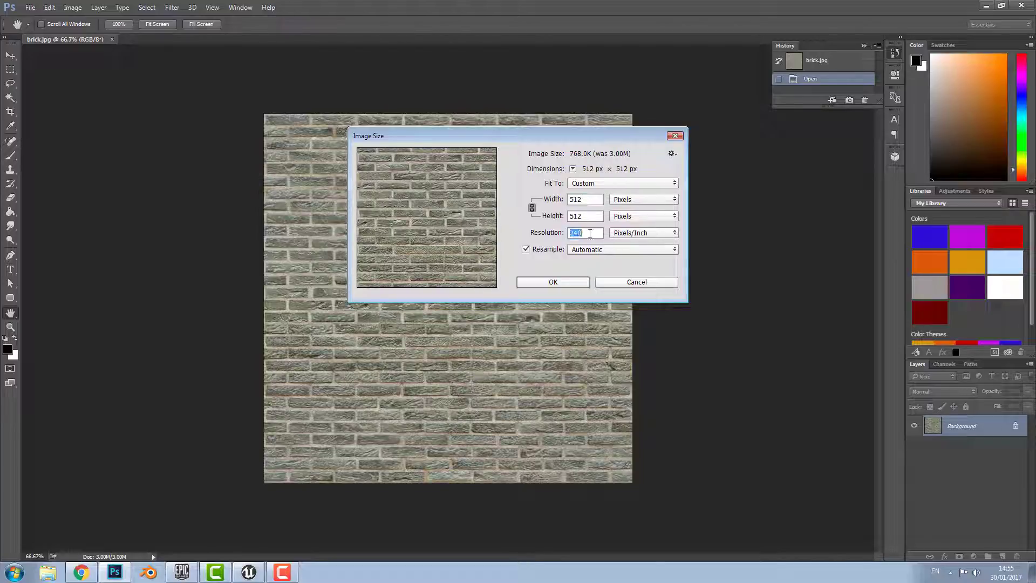
type("72")
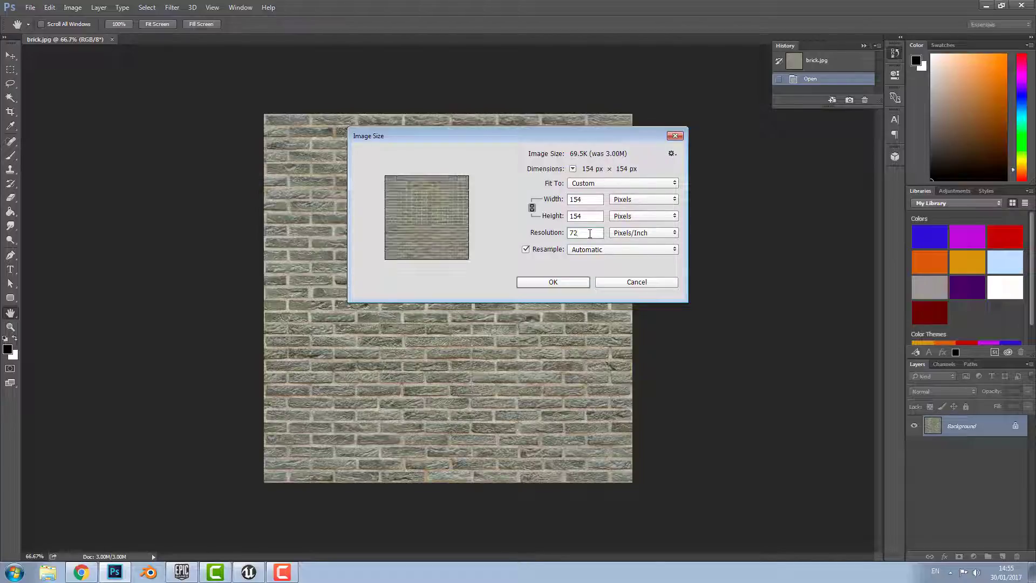
left_click(565, 286)
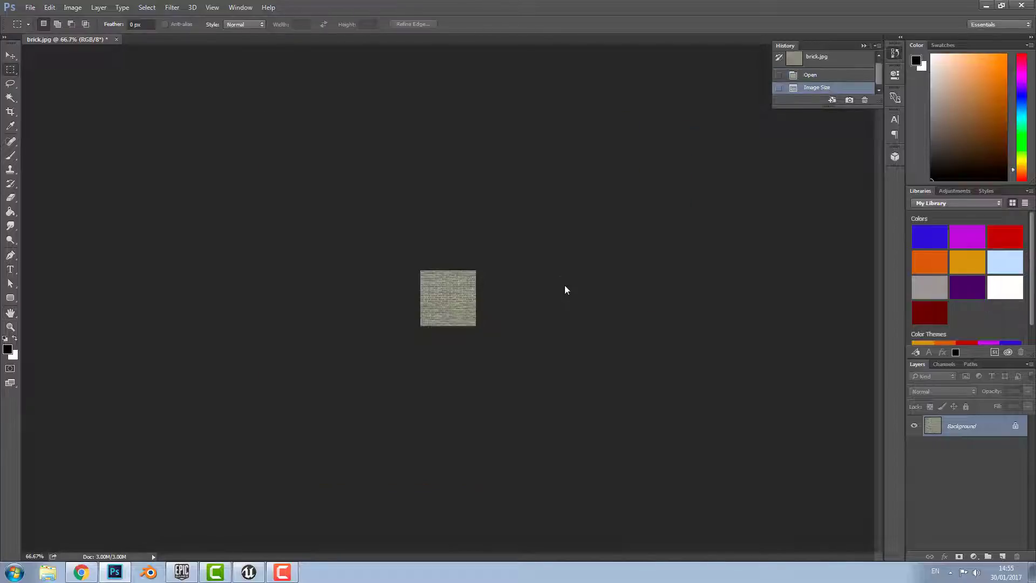
Apply the NVIDIA Normal Map Filter to turn the brick image into a normal map
scroll(505, 335, "up", 5, "alt")
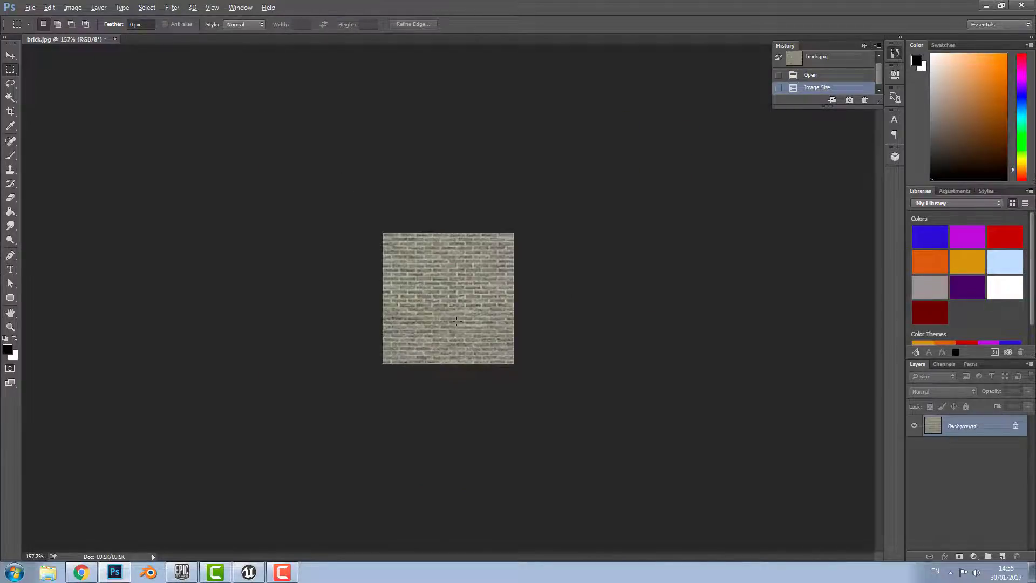
left_click(172, 7)
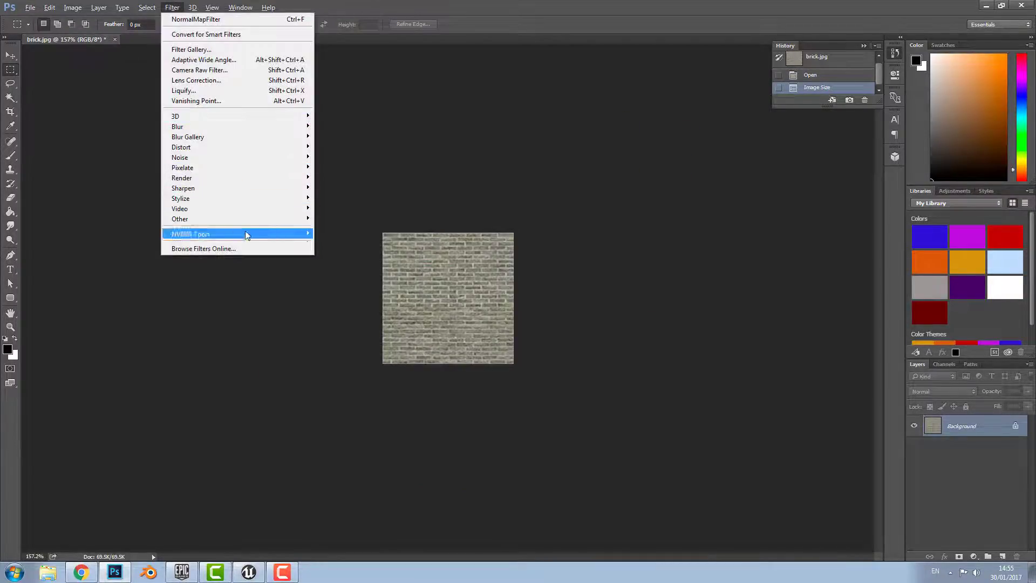
mouse_move(243, 234)
left_click(333, 234)
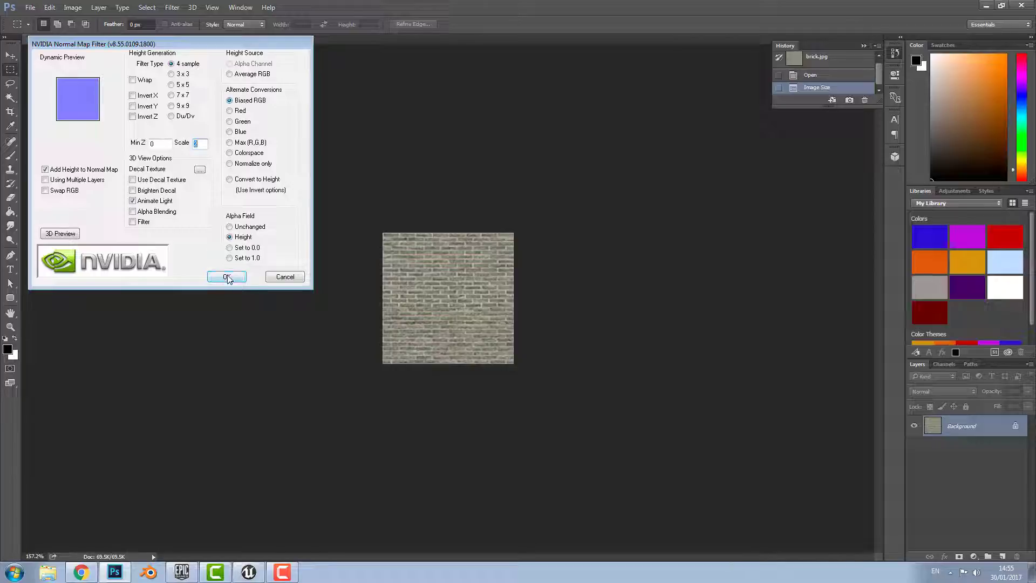
left_click(226, 277)
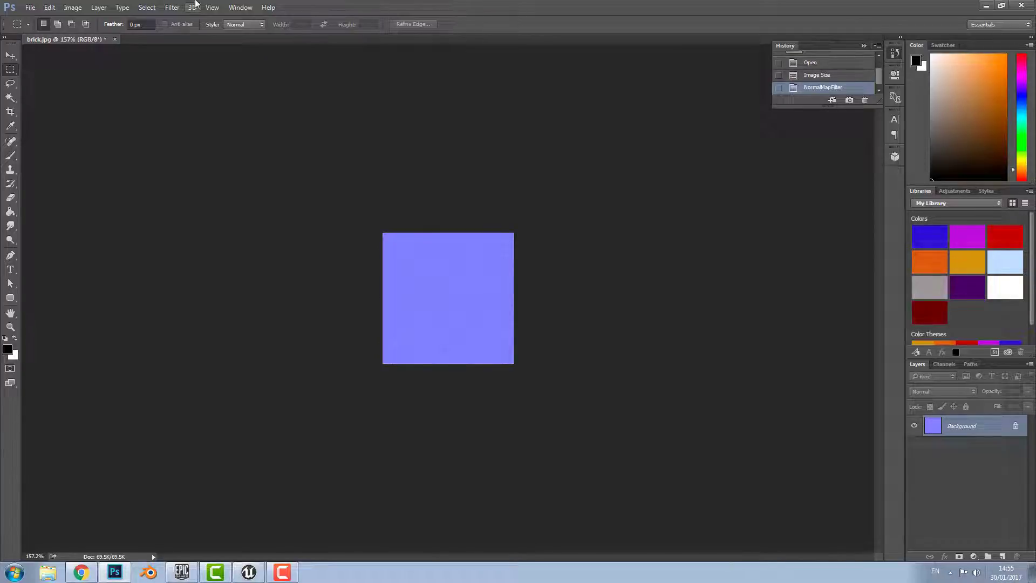
Run the NVIDIA Normal Map Filter a second time and unlock the background as Layer 0
left_click(172, 7)
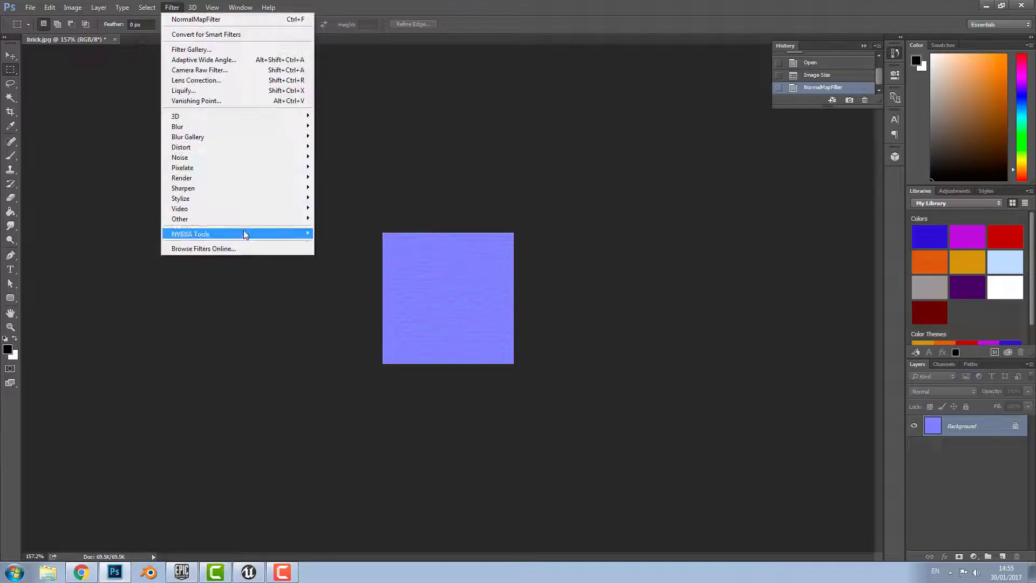
mouse_move(244, 233)
left_click(336, 238)
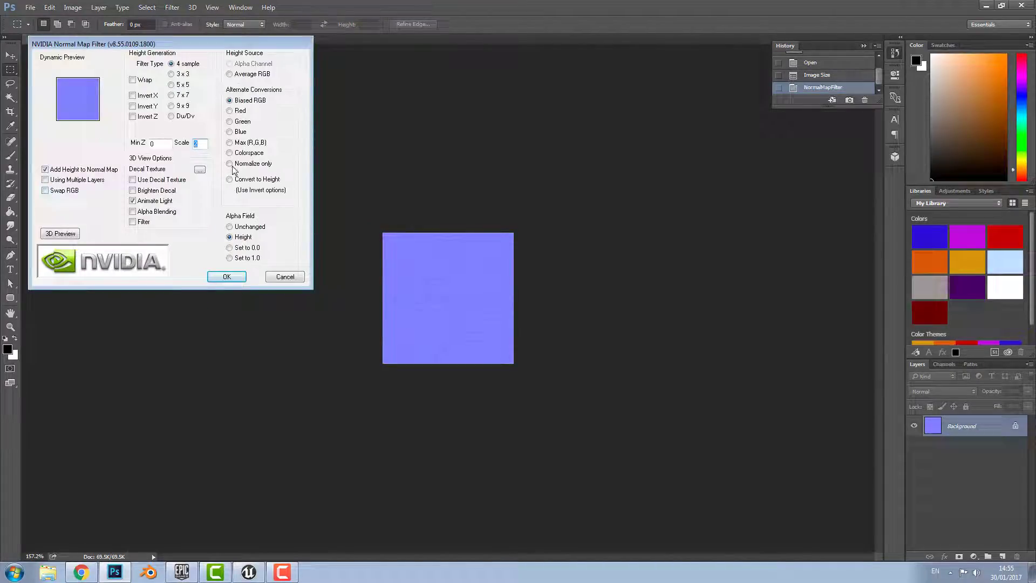
left_click(224, 276)
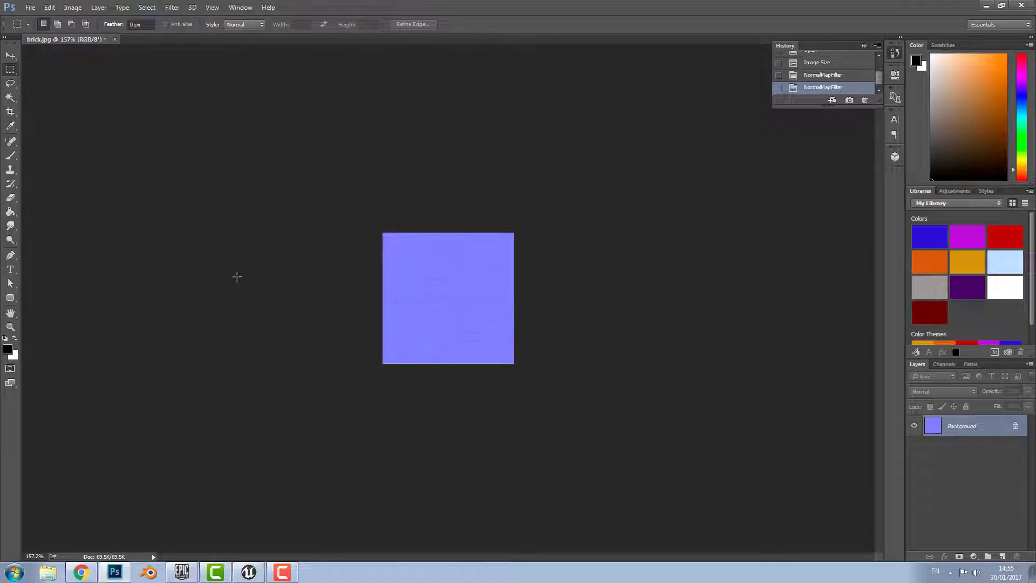
left_click(1017, 430)
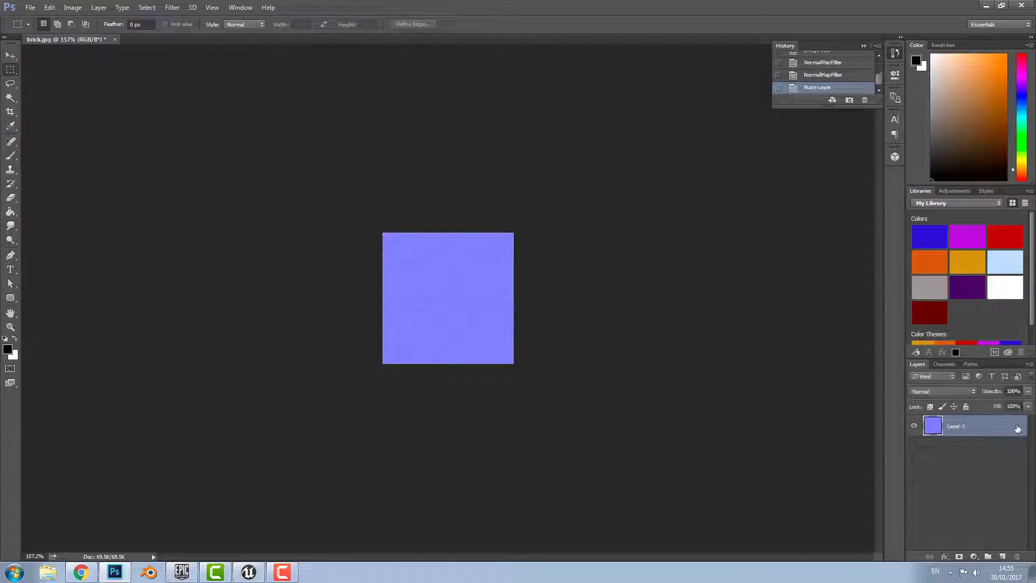
Duplicate Layer 0 and set the copy's blend mode to Overlay
right_click(975, 430)
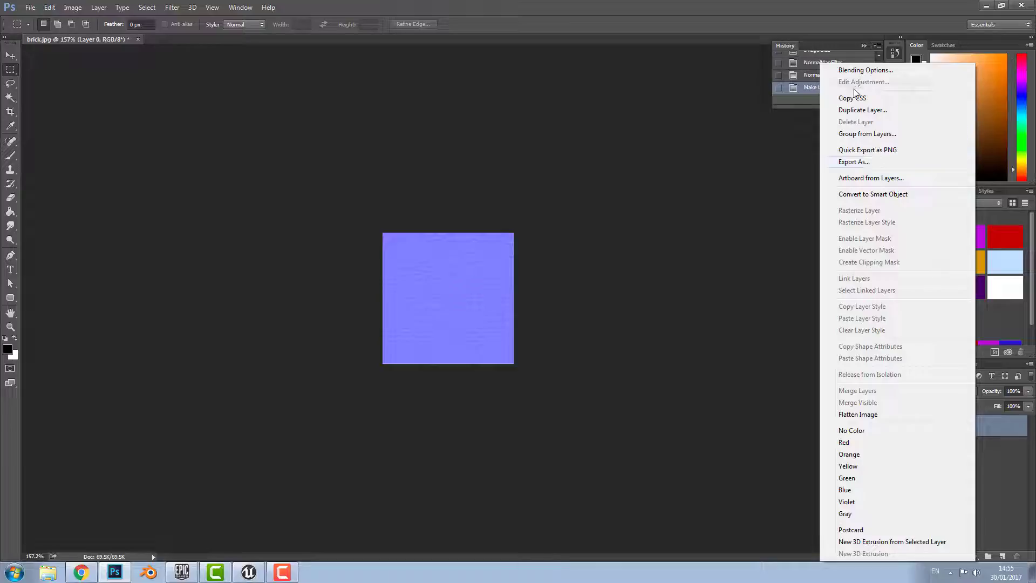
left_click(862, 109)
left_click(615, 177)
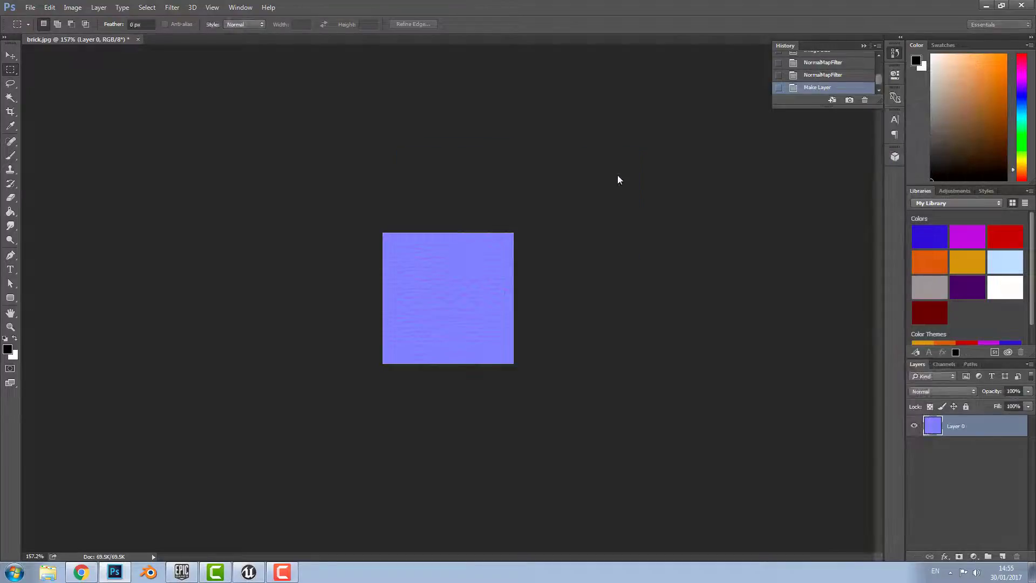
left_click(956, 390)
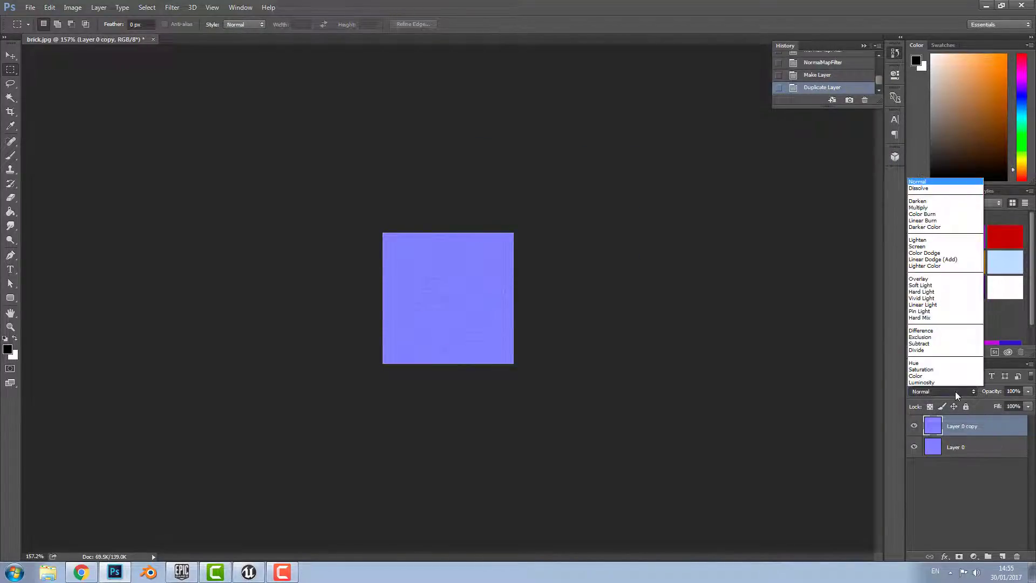
left_click(940, 279)
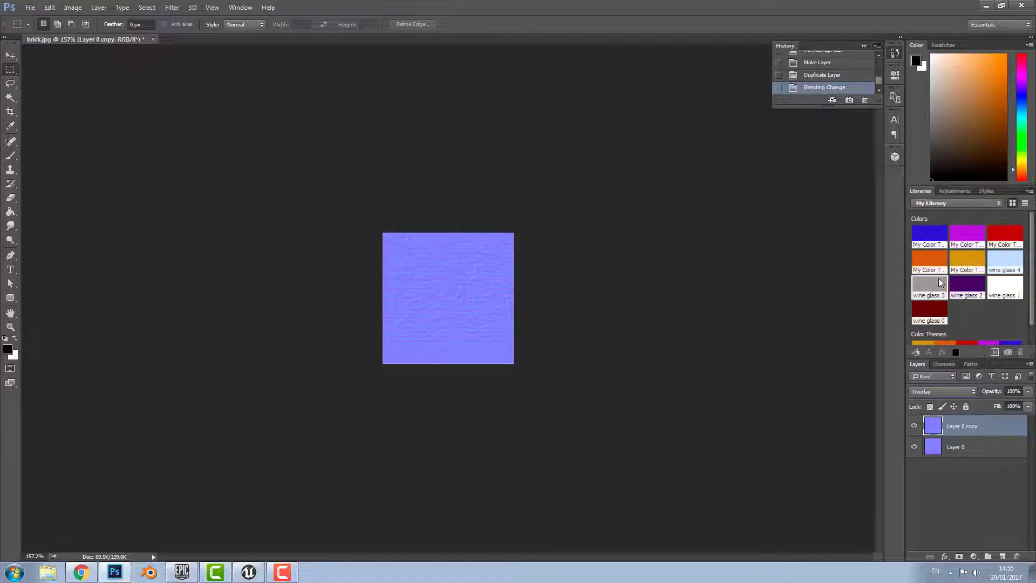
Duplicate the Overlay layer three more times, up to Layer 0 copy 4
right_click(979, 426)
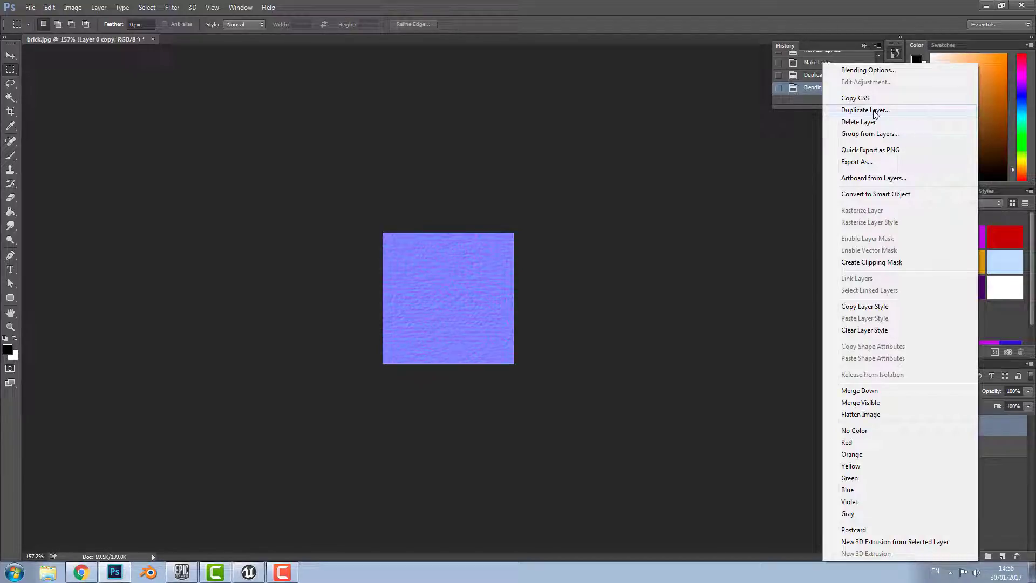
left_click(875, 111)
left_click(613, 179)
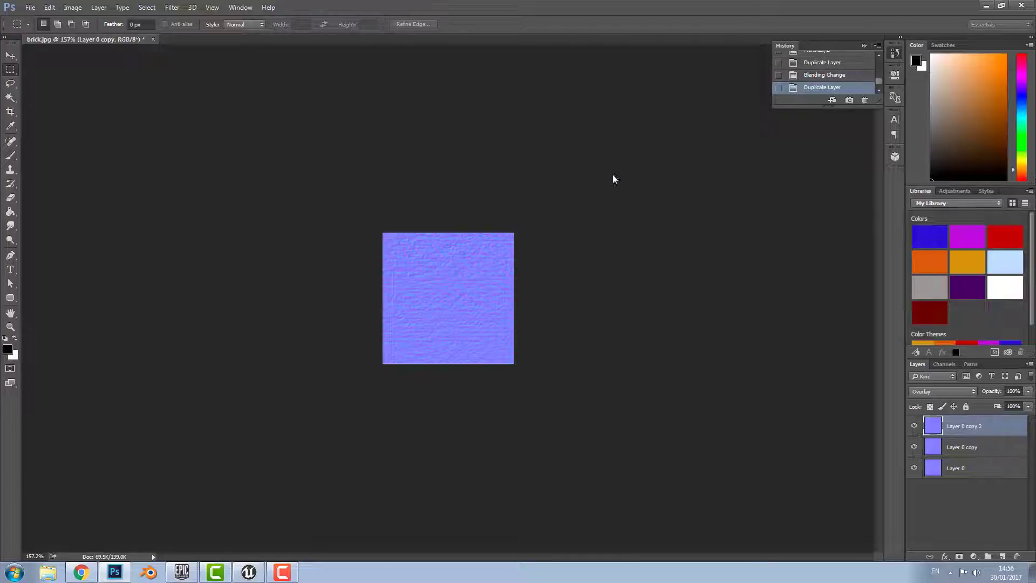
right_click(969, 426)
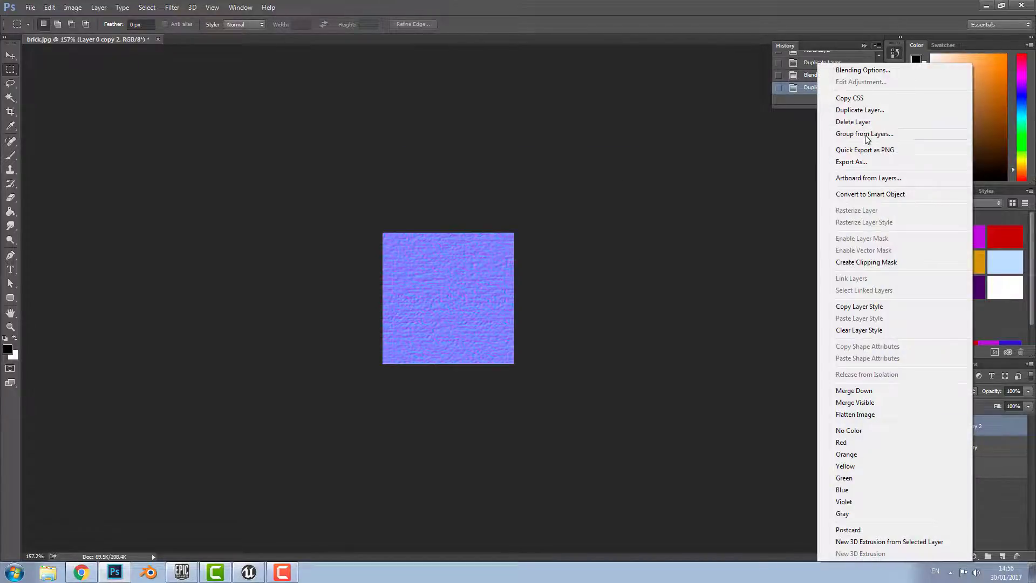
left_click(860, 110)
left_click(614, 177)
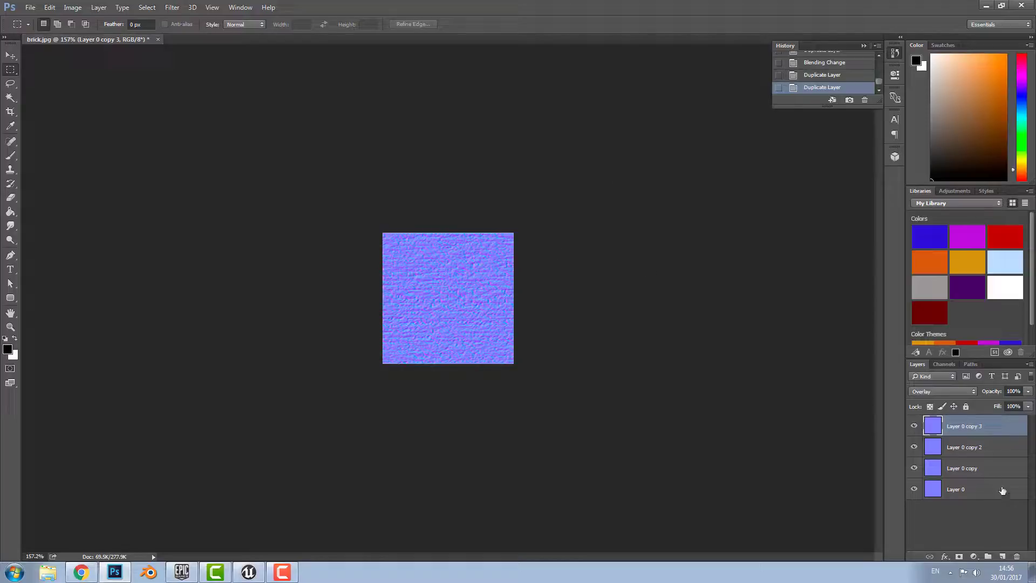
right_click(977, 426)
left_click(860, 111)
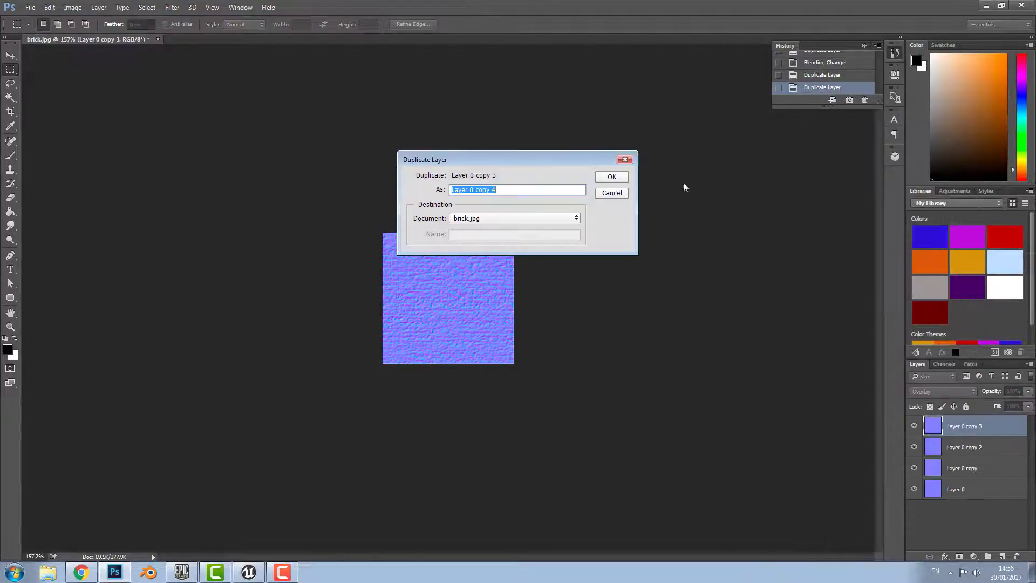
left_click(620, 179)
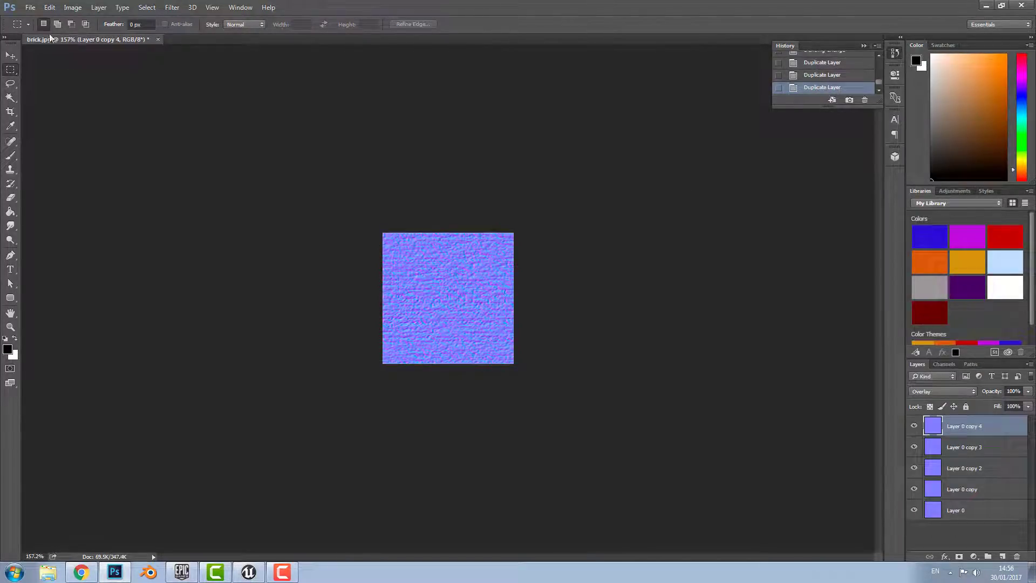
left_click(30, 8)
Save the normal map as brick_normal in Targa format at 32 bits per pixel
left_click(60, 130)
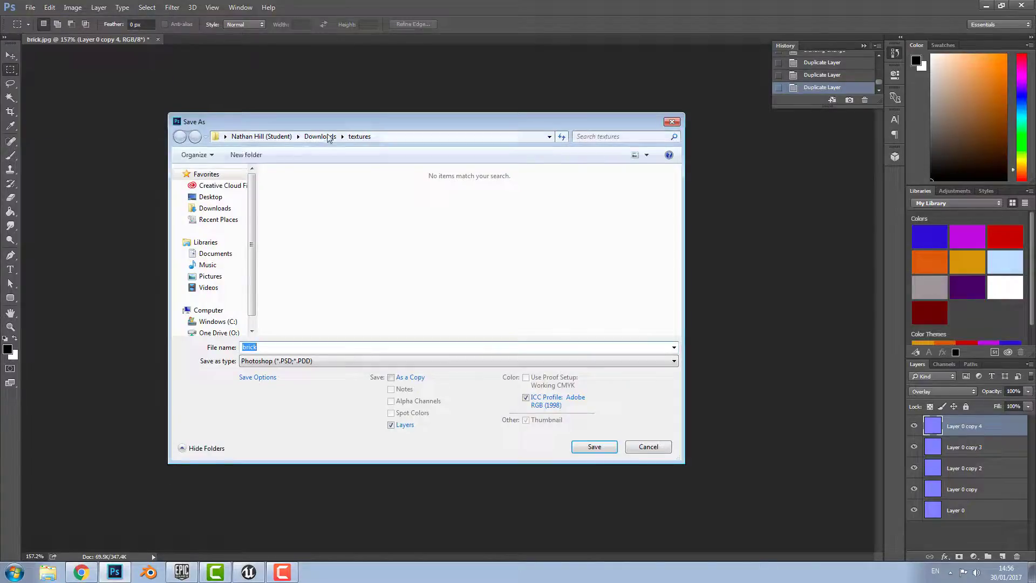
left_click(286, 348)
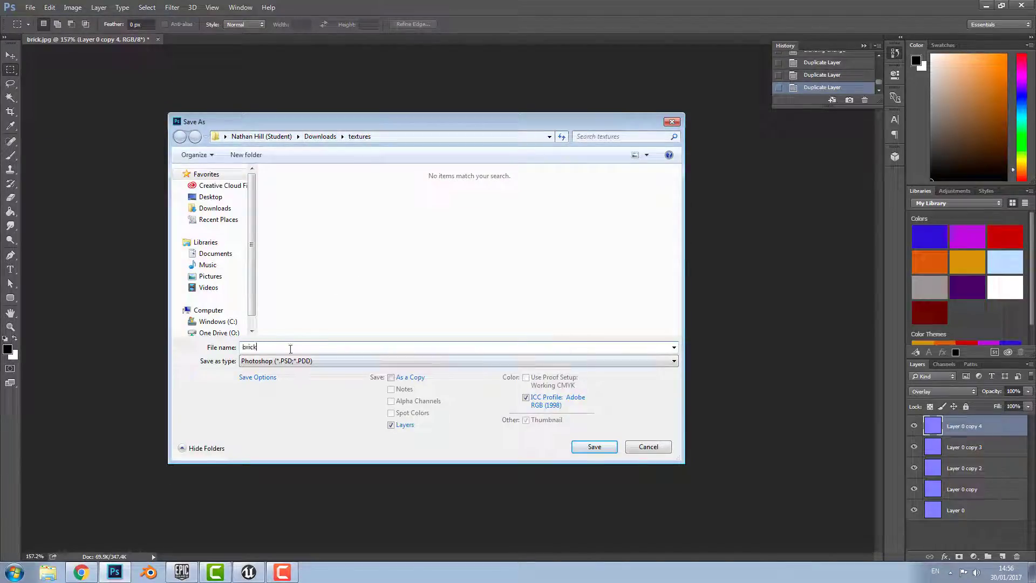
type("_normal")
left_click(273, 361)
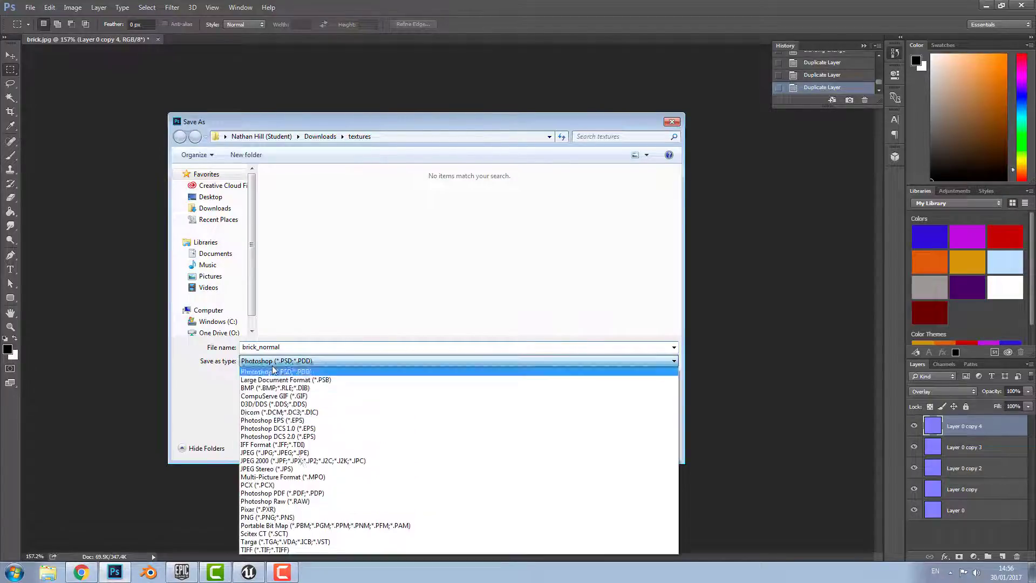
left_click(294, 542)
left_click(598, 448)
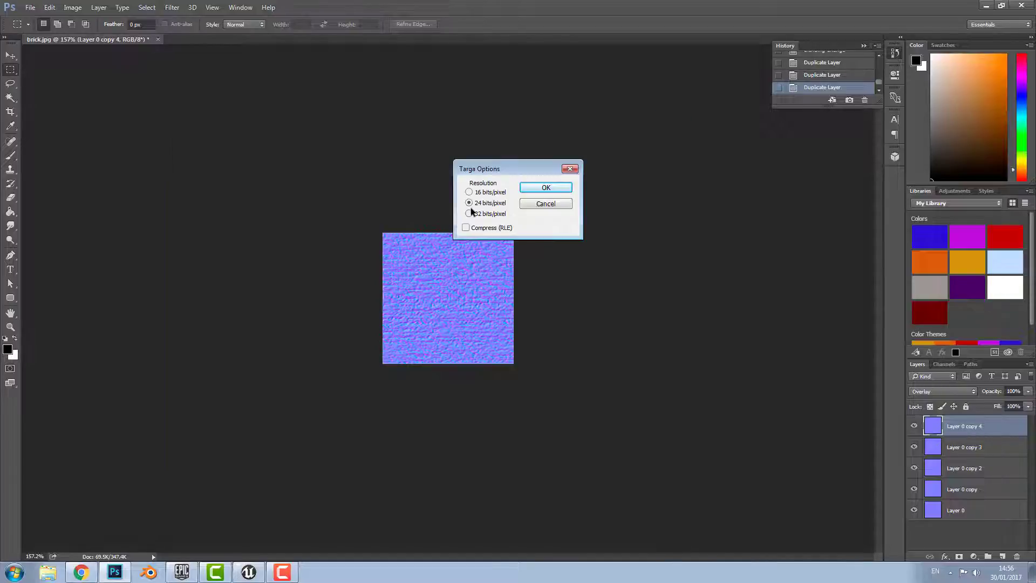
left_click(546, 187)
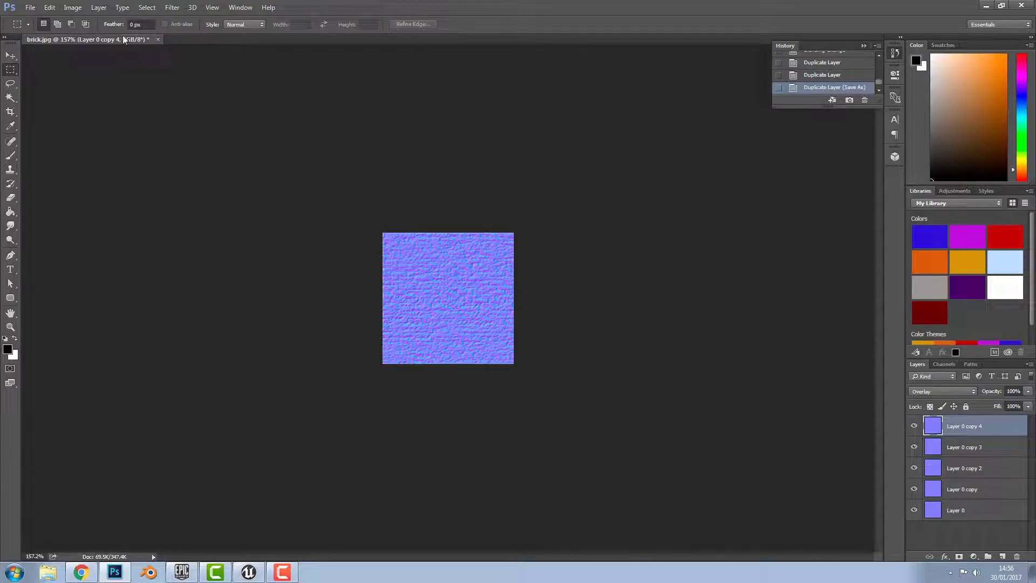
Close brick.jpg without saving changes and reopen the original brick image
left_click(157, 41)
left_click(520, 216)
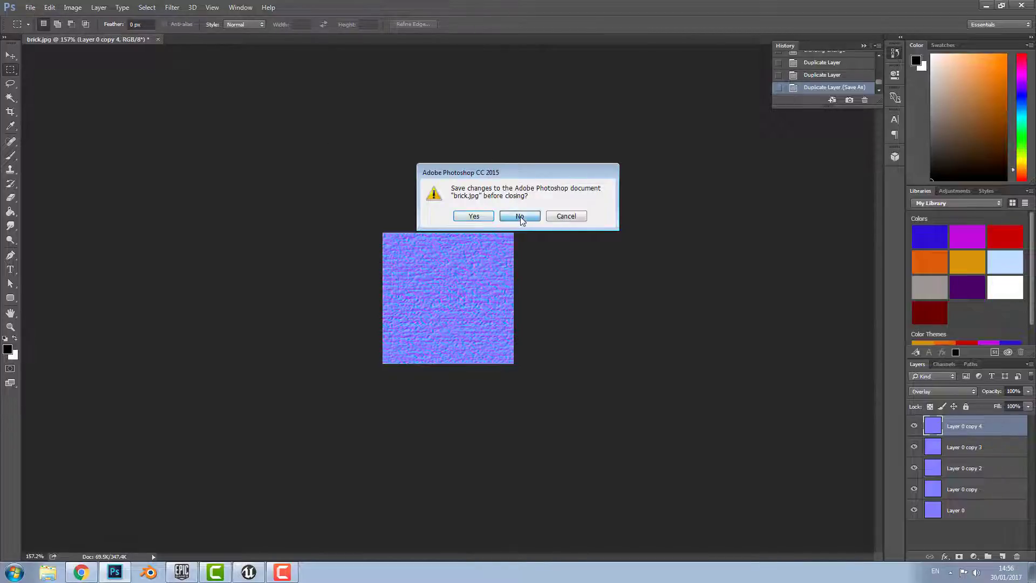
left_click(30, 7)
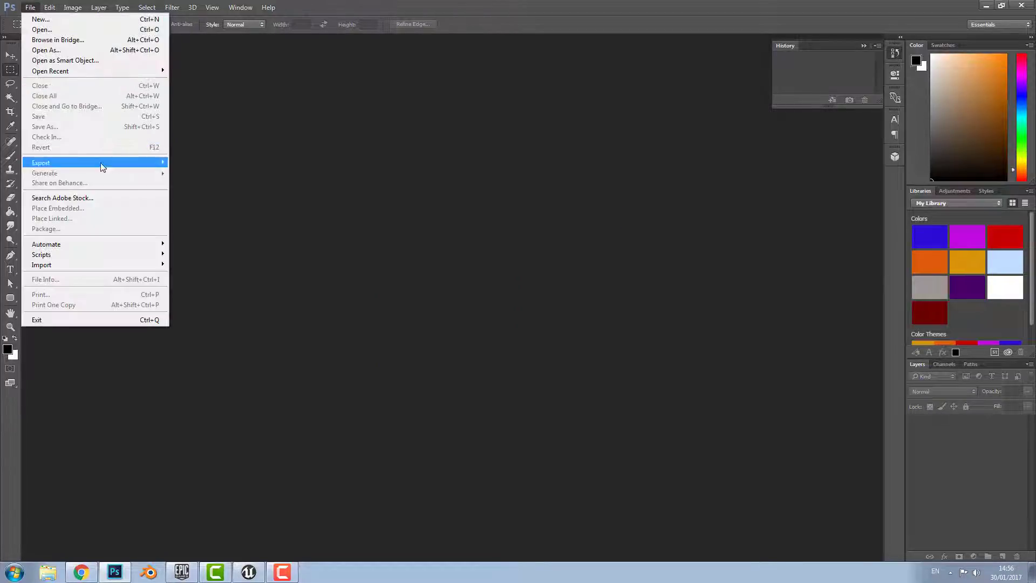
left_click(67, 30)
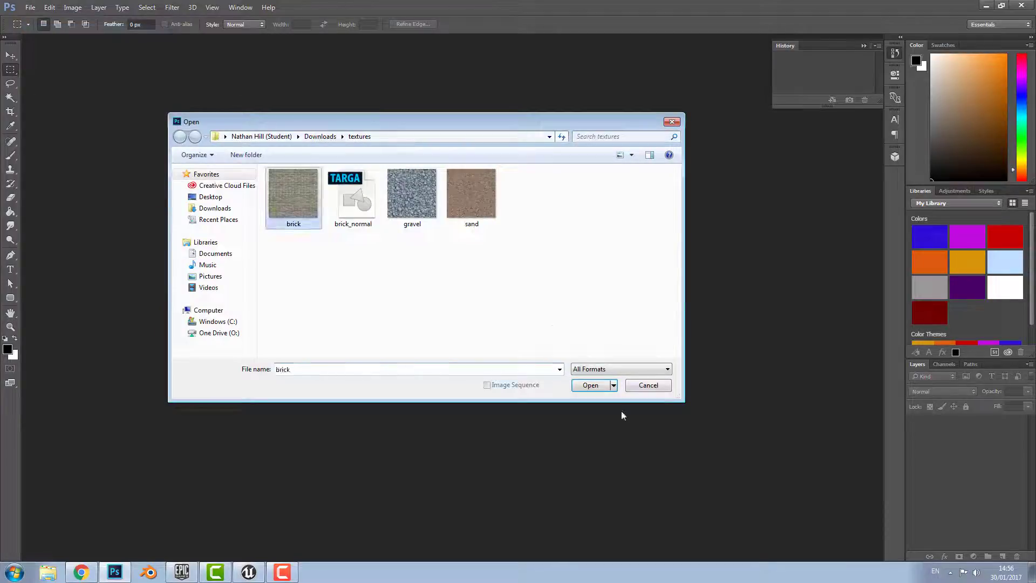
left_click(590, 384)
Resize the reopened brick image to 512 × 512 px at 72 pixels per inch
left_click(49, 7)
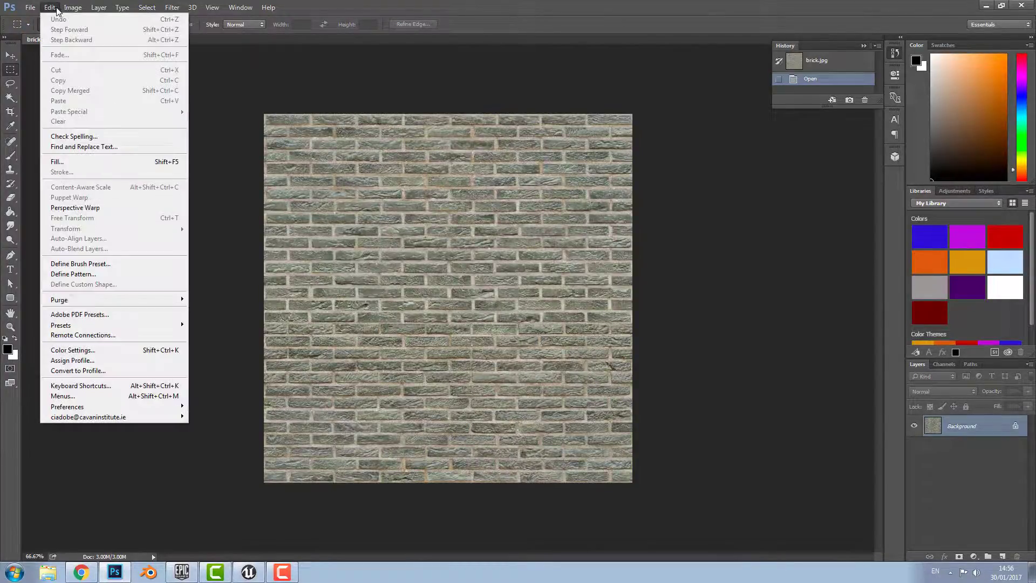
mouse_move(72, 7)
left_click(104, 95)
left_click(603, 165)
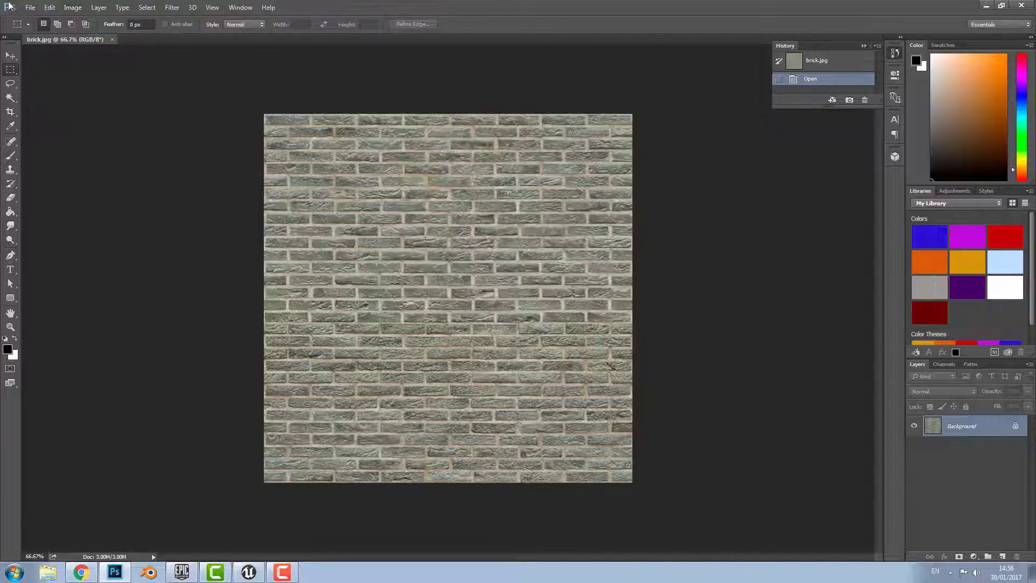
left_click(72, 7)
left_click(87, 85)
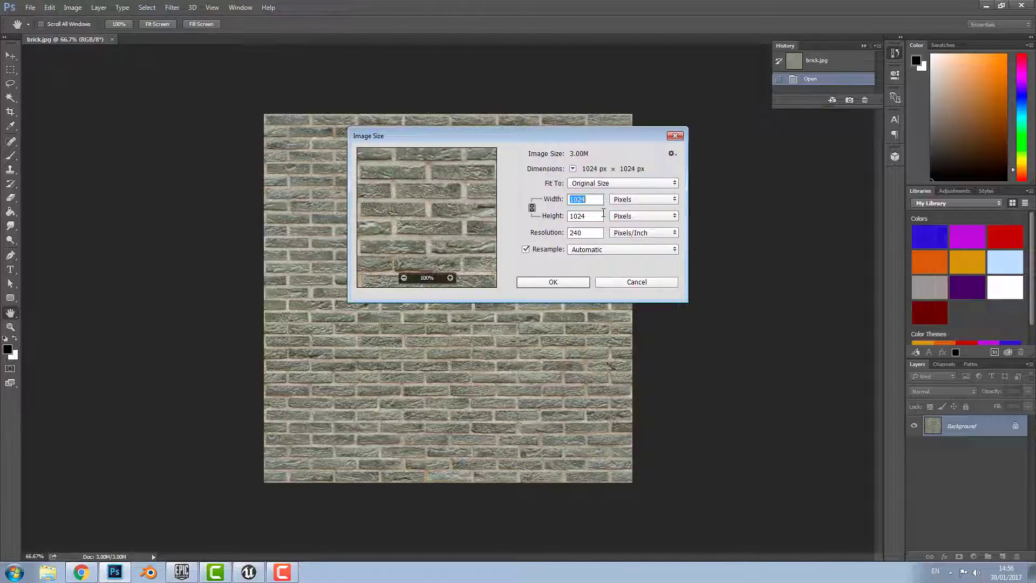
type("512")
double_click(578, 232)
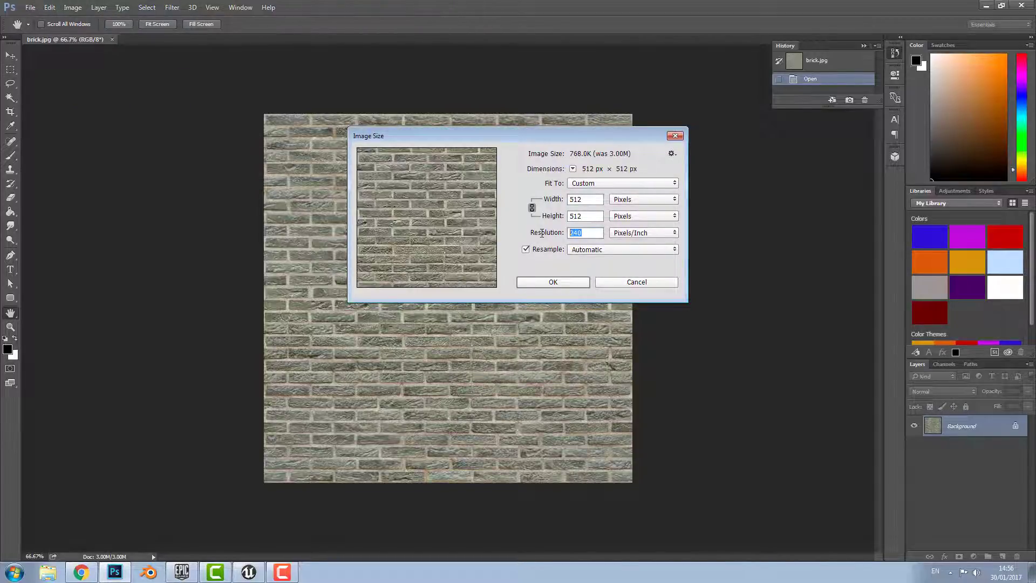
type("72")
left_click(577, 284)
Save the resized brick image, then save it again as a 32-bit Targa file
key("m")
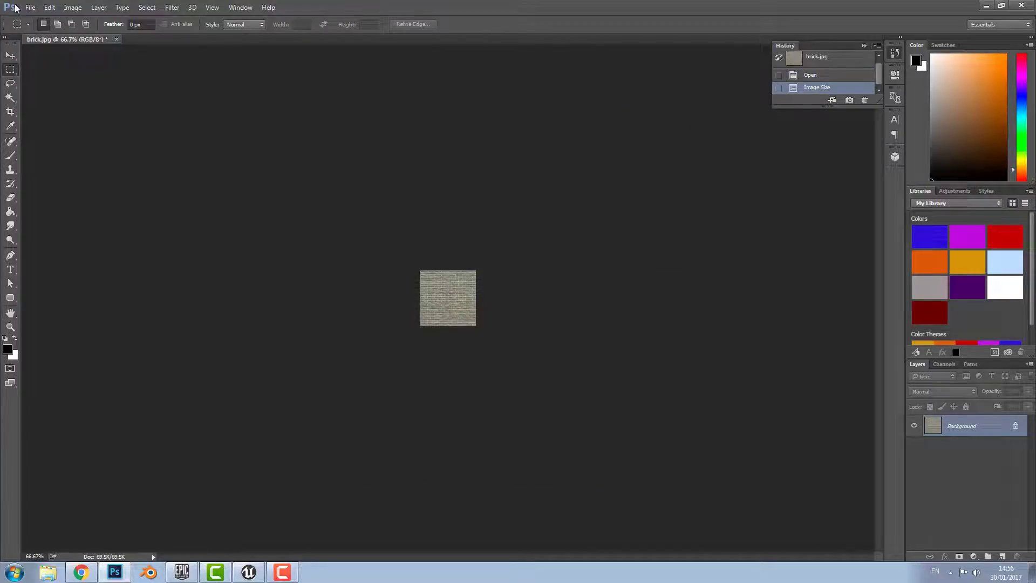
left_click(30, 7)
left_click(48, 117)
left_click(30, 7)
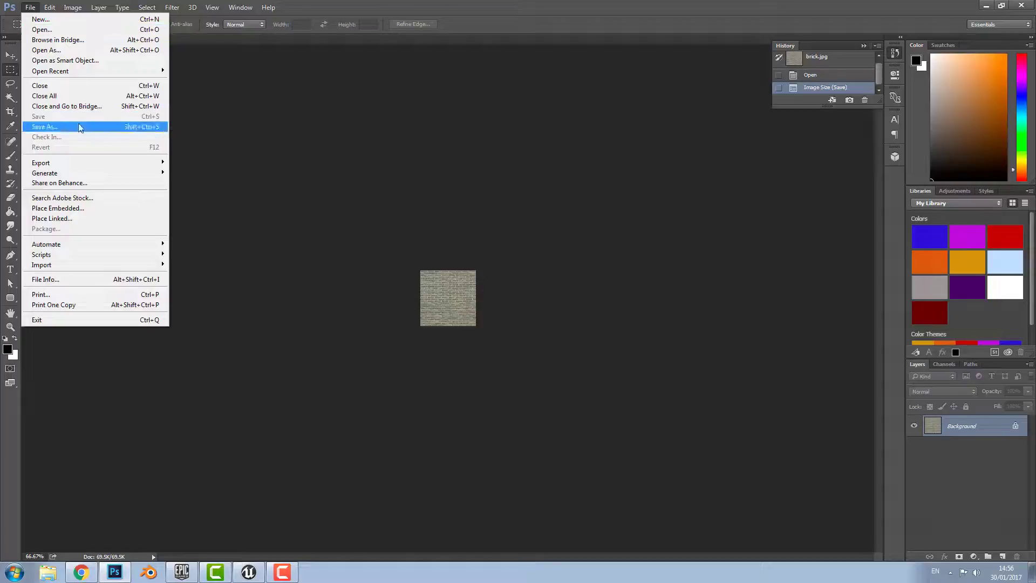
left_click(79, 124)
left_click(360, 361)
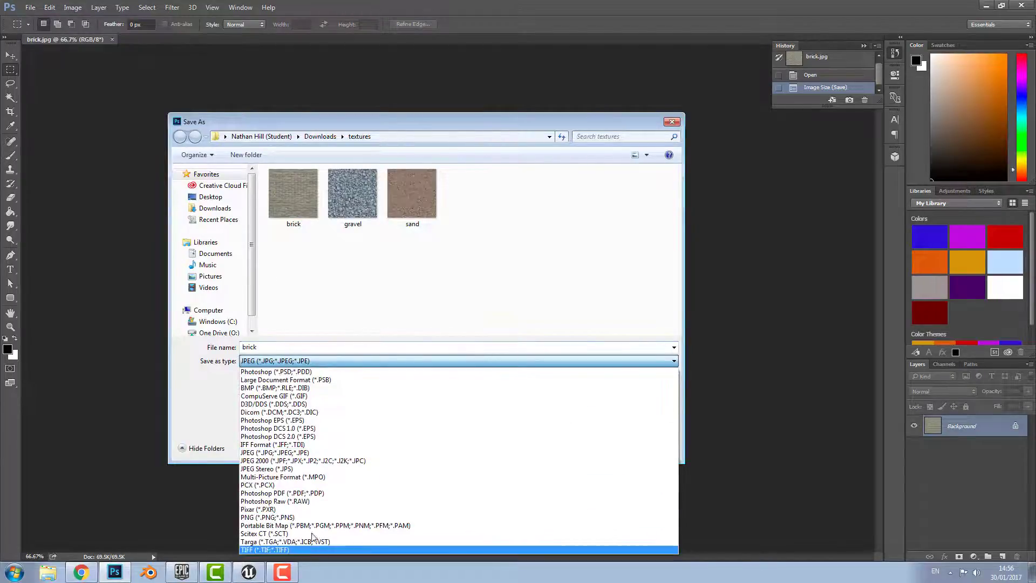
left_click(276, 545)
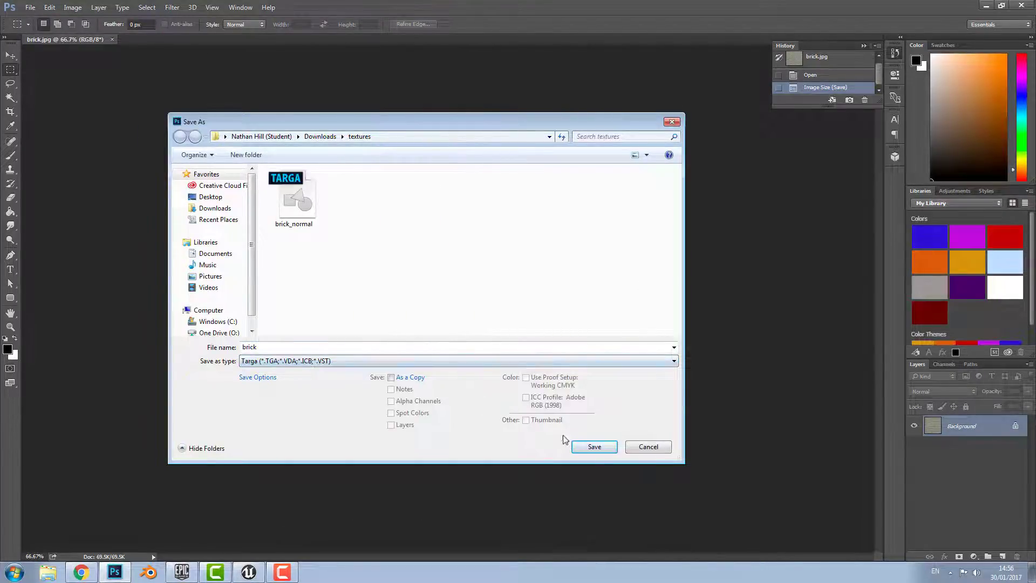
left_click(594, 447)
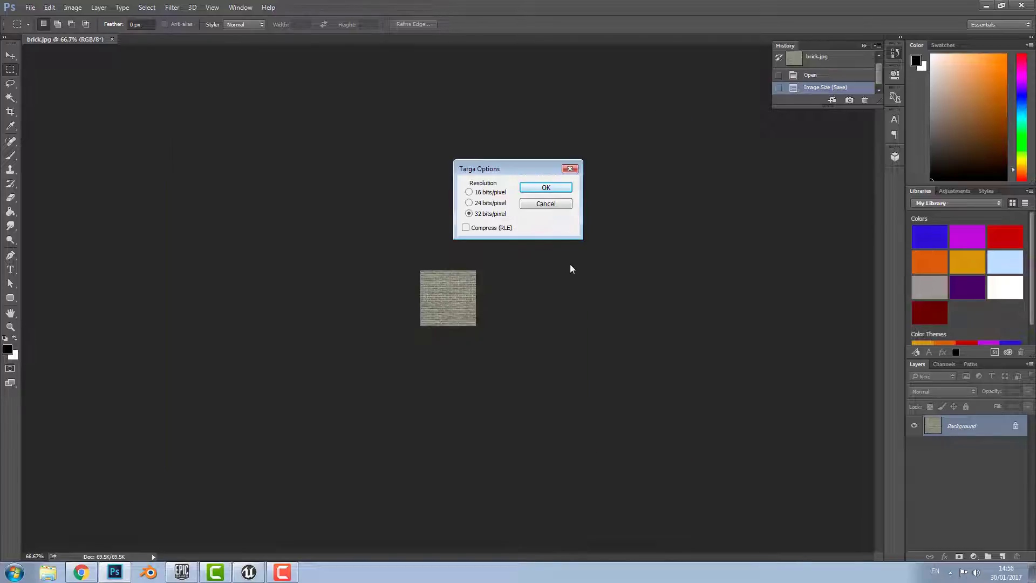
left_click(546, 188)
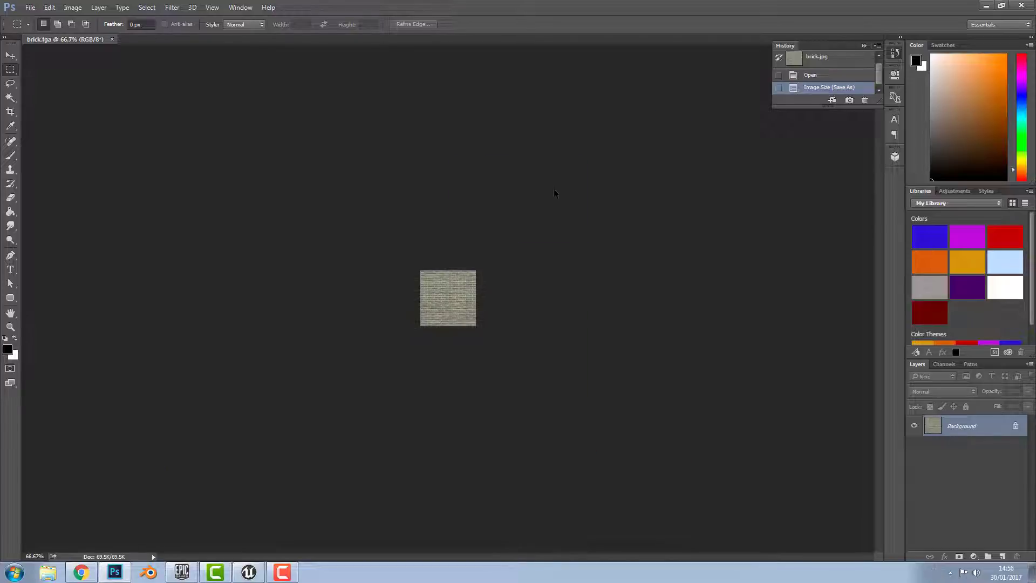
Look through the open gravel.tga, brick.tga and sand.tga documents, ending on sand.tga
left_click(33, 10)
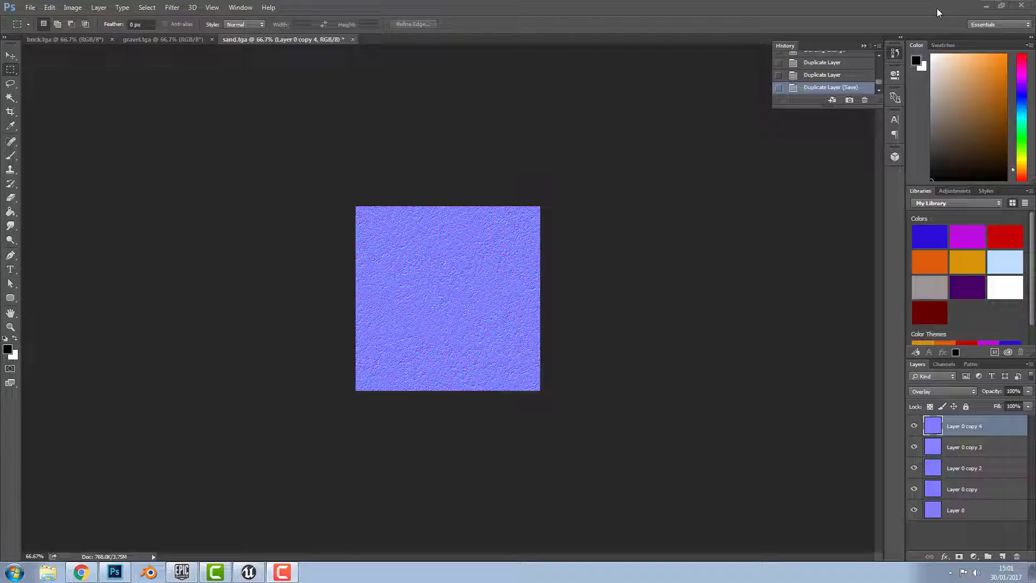
left_click(163, 38)
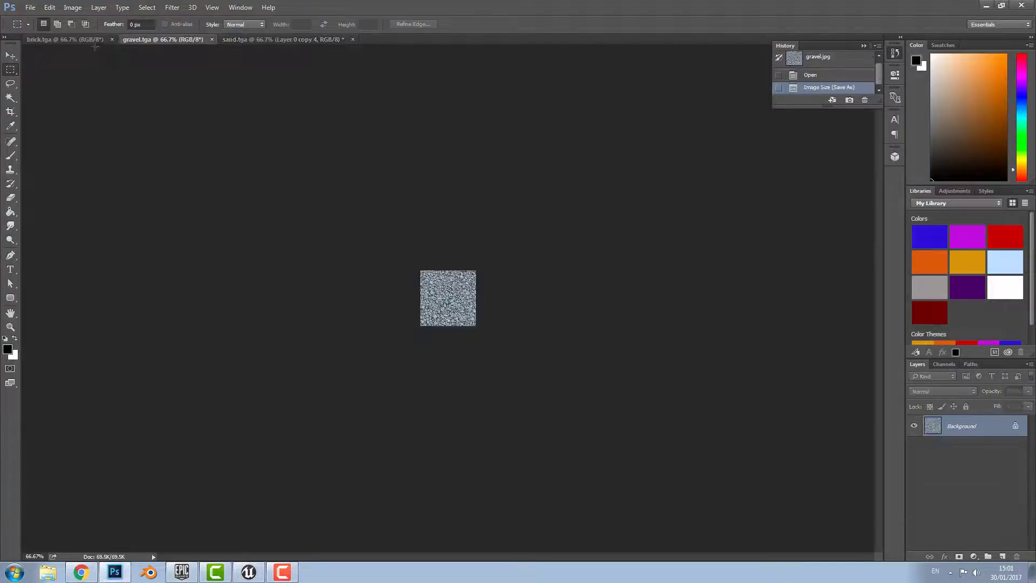
left_click(80, 40)
left_click(238, 40)
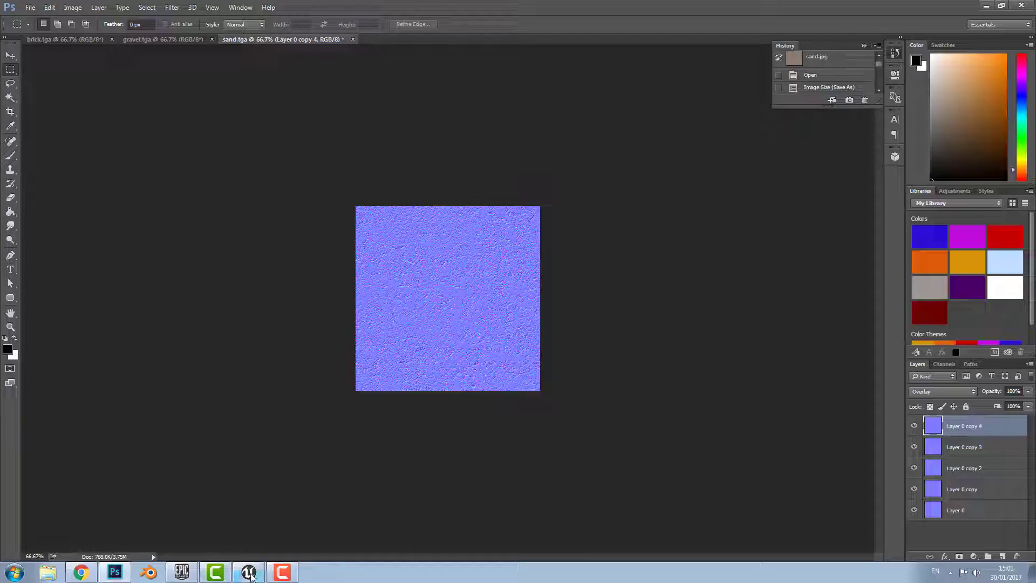
Back in Unreal, create a Textures folder inside FirstPersonBP
left_click(250, 572)
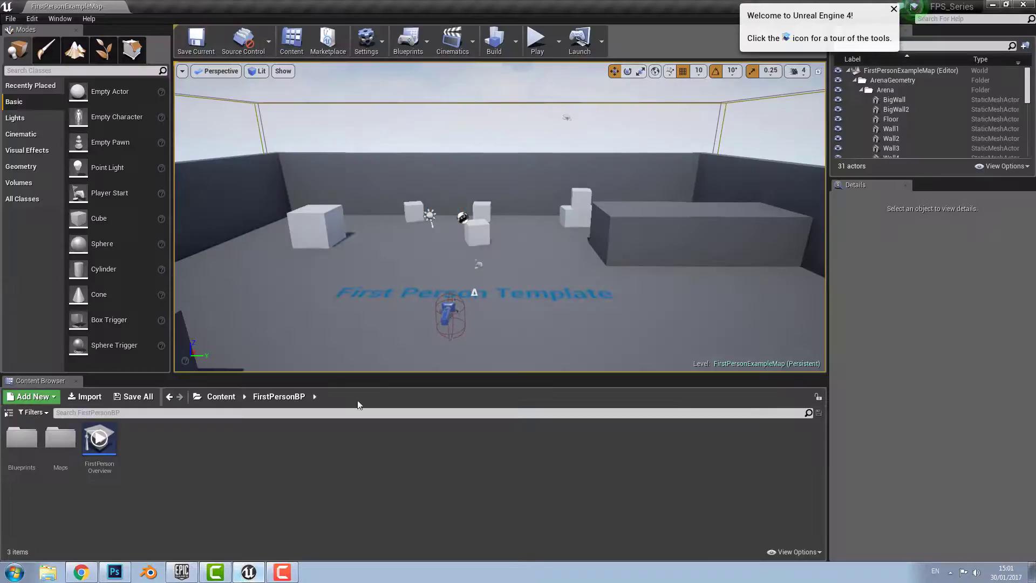
middle_click_drag(412, 222, 448, 211)
left_click(9, 412)
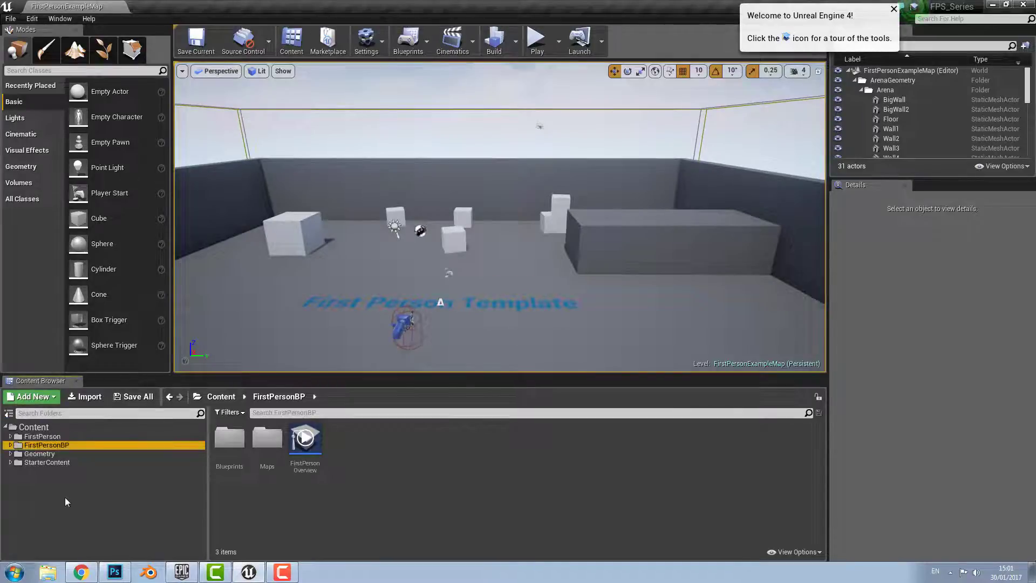
left_click(42, 399)
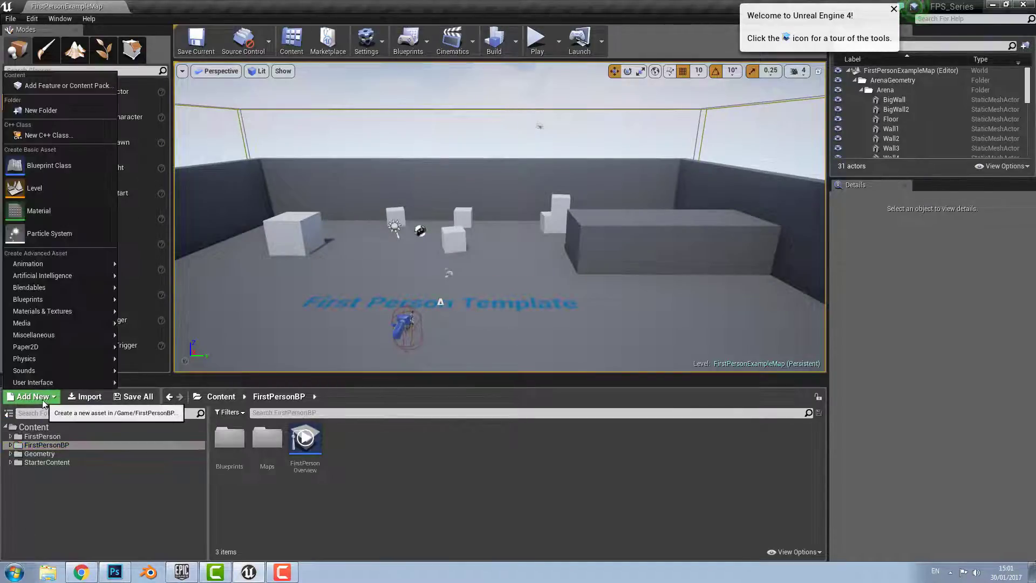
left_click(30, 106)
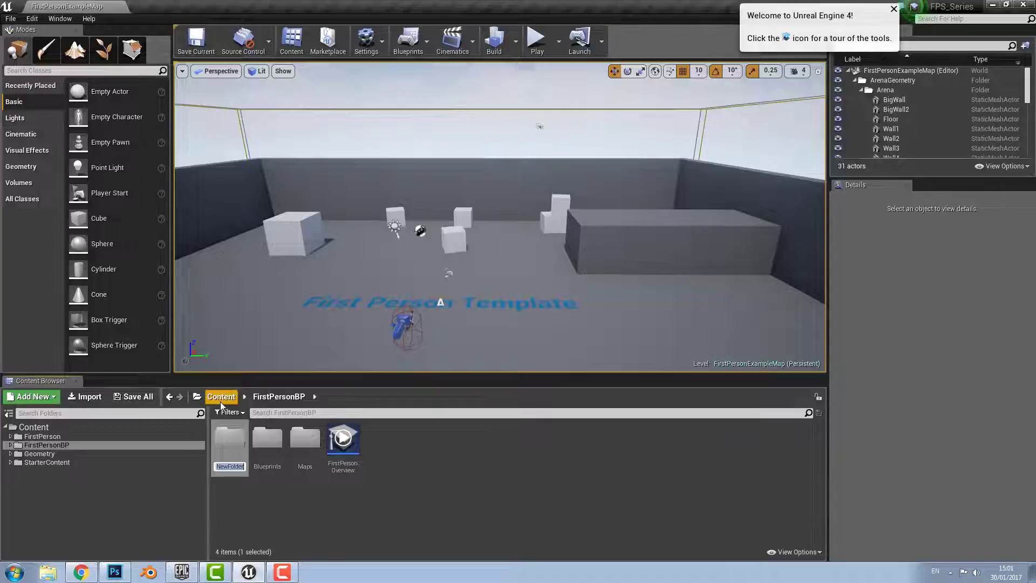
type("Textures")
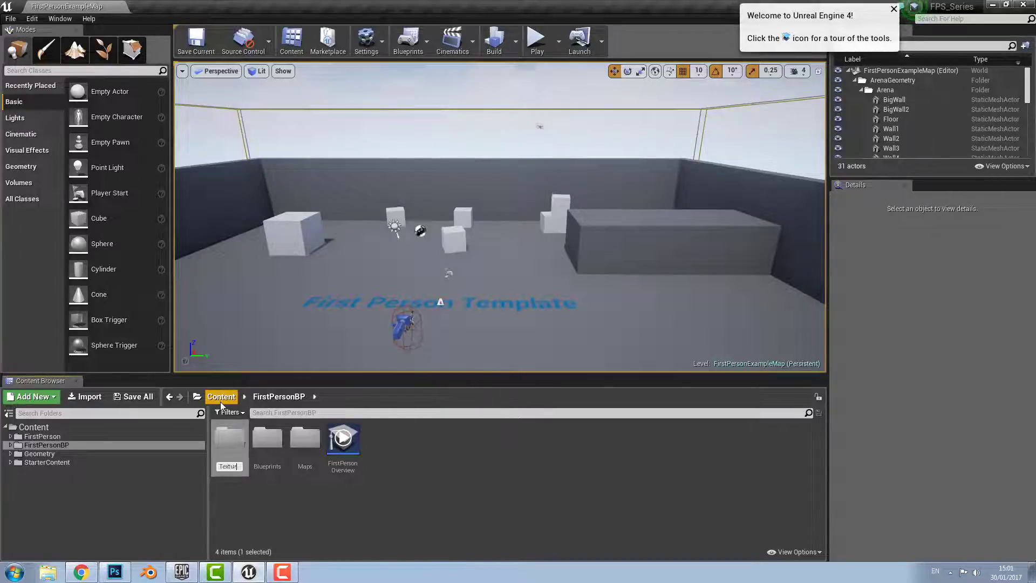
key("Return")
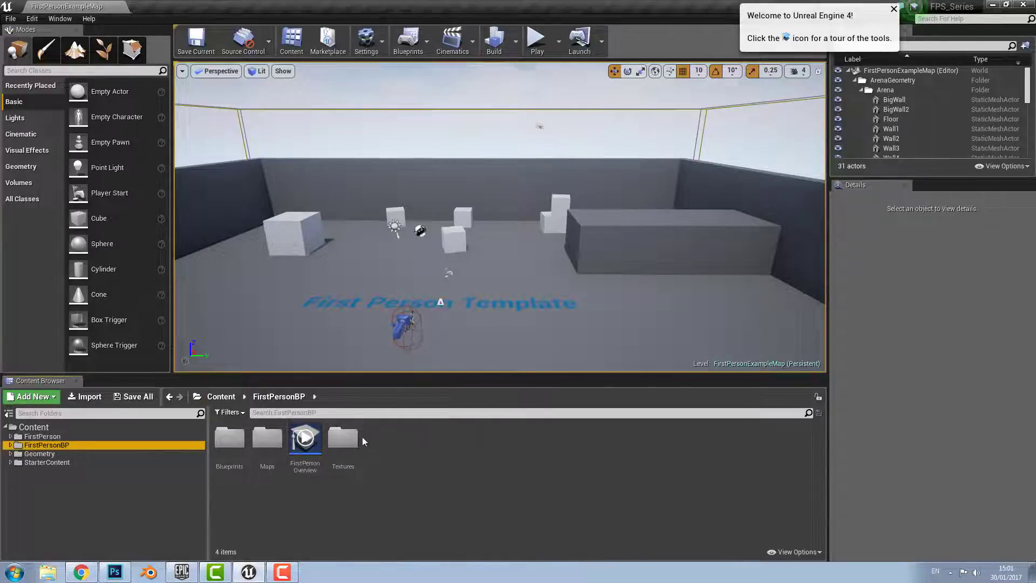
Inside Textures, create the subfolders Sand, Gravel and Brick
double_click(344, 439)
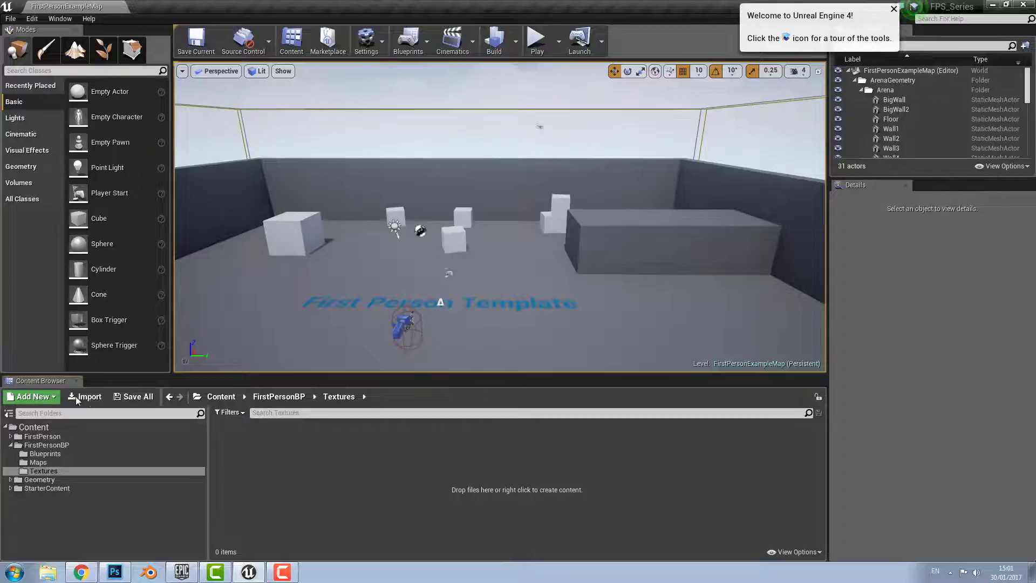
left_click(33, 397)
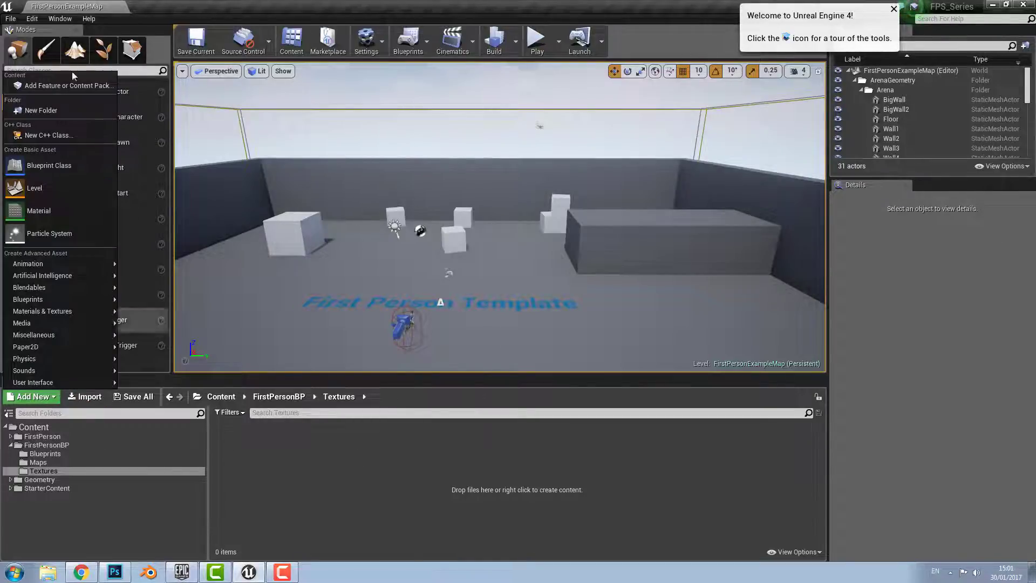
left_click(52, 111)
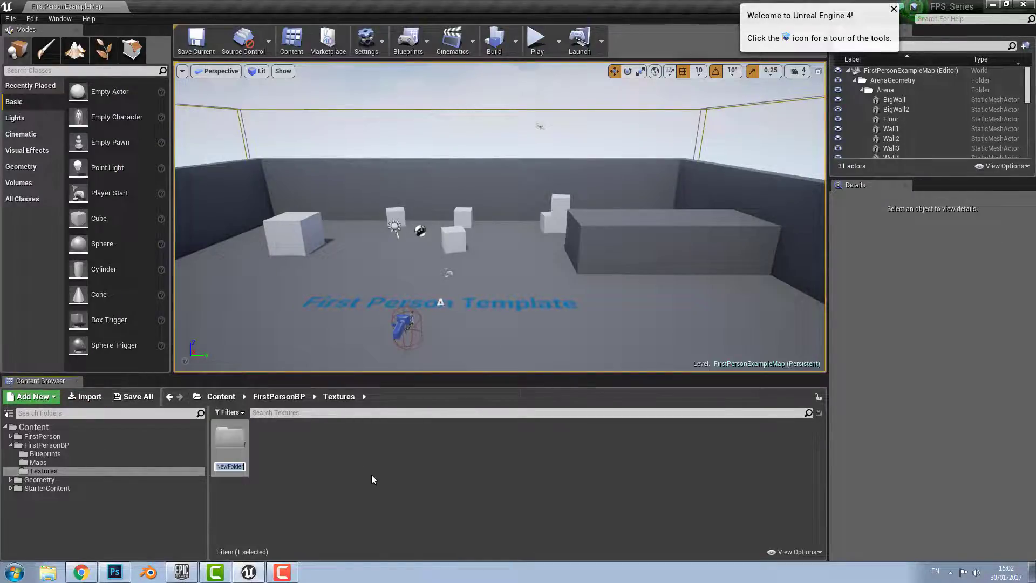
type("Sand")
key("Return")
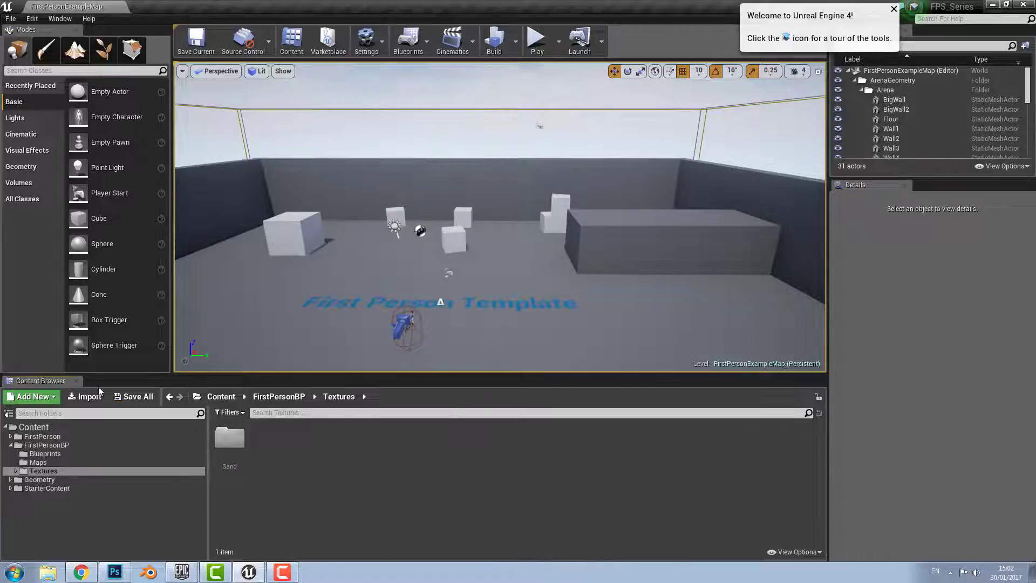
right_click(321, 488)
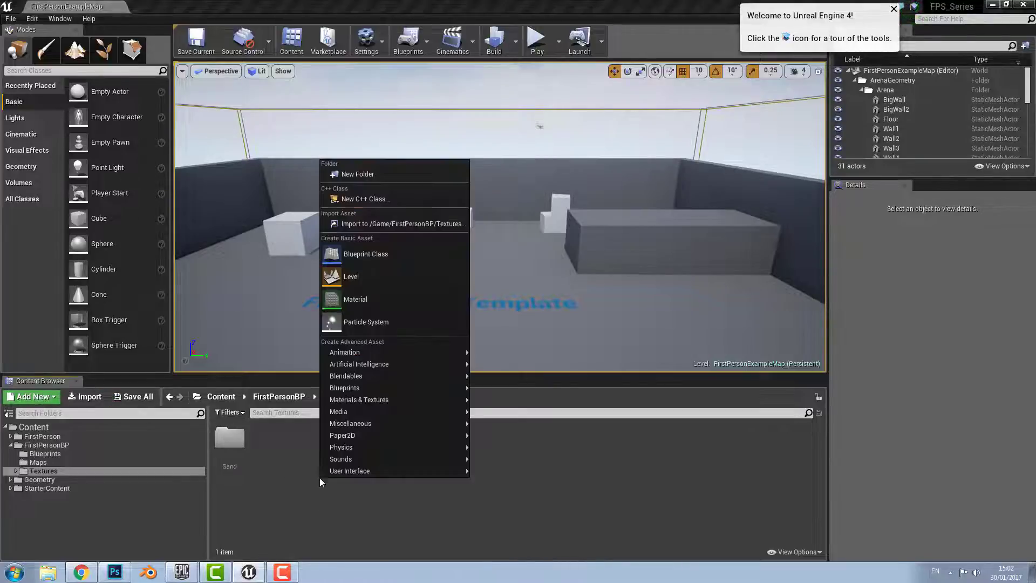
left_click(358, 174)
type("Grave")
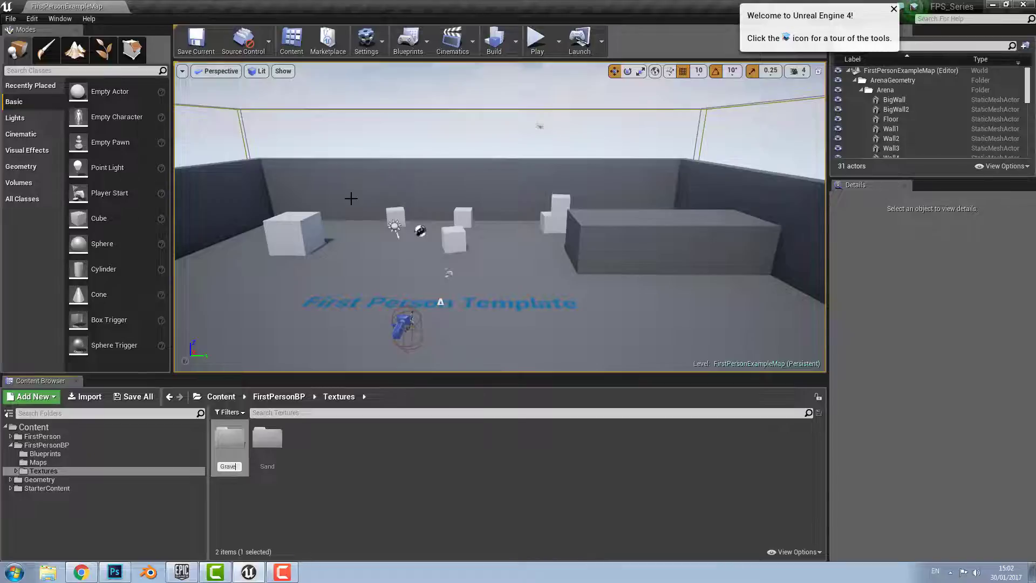
type("l")
key("Return")
right_click(328, 476)
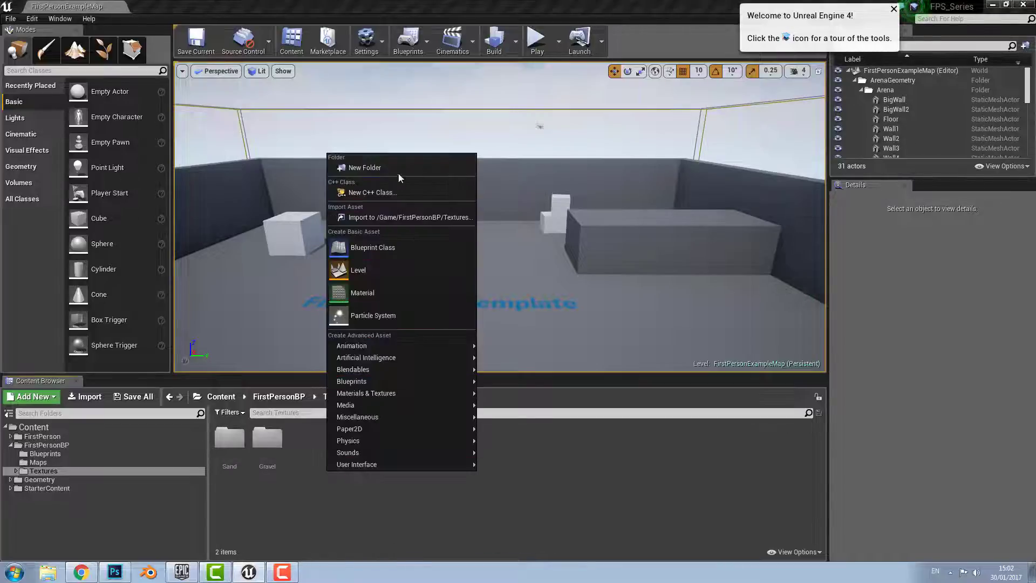
left_click(359, 167)
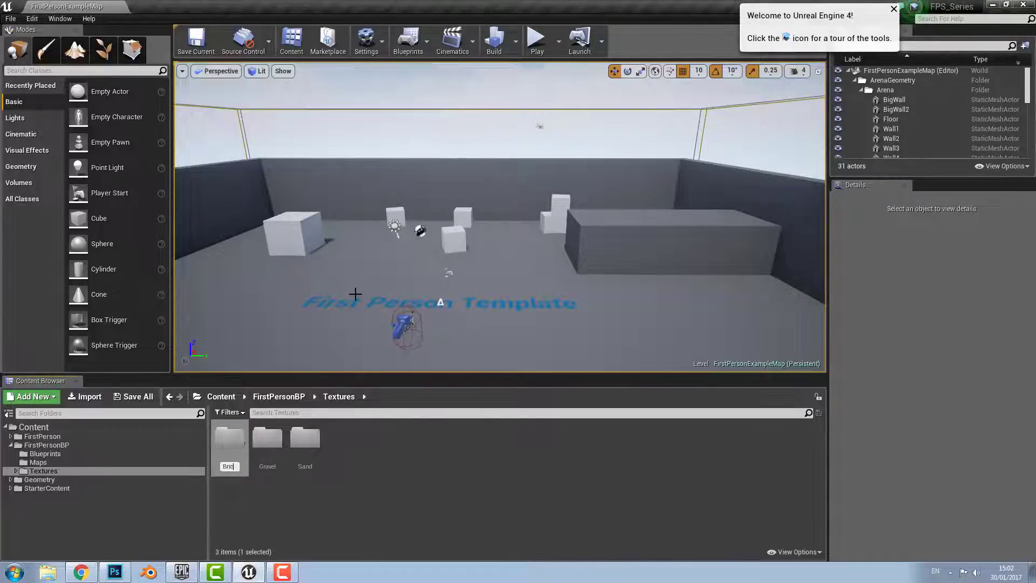
key("Return")
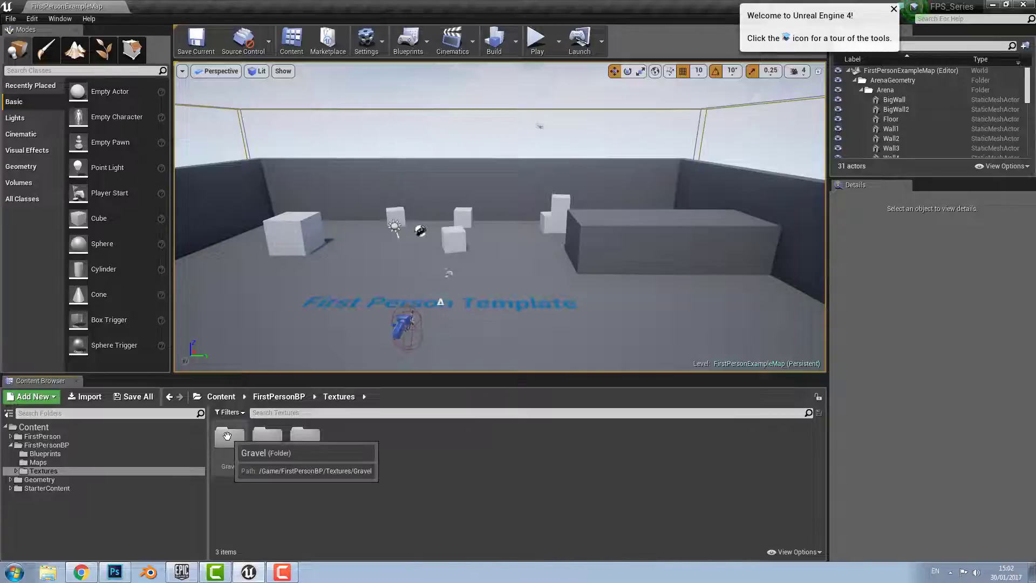
Import brick, sand, gravel and their _normal TARGA files from Downloads\textures into Textures
left_click(84, 399)
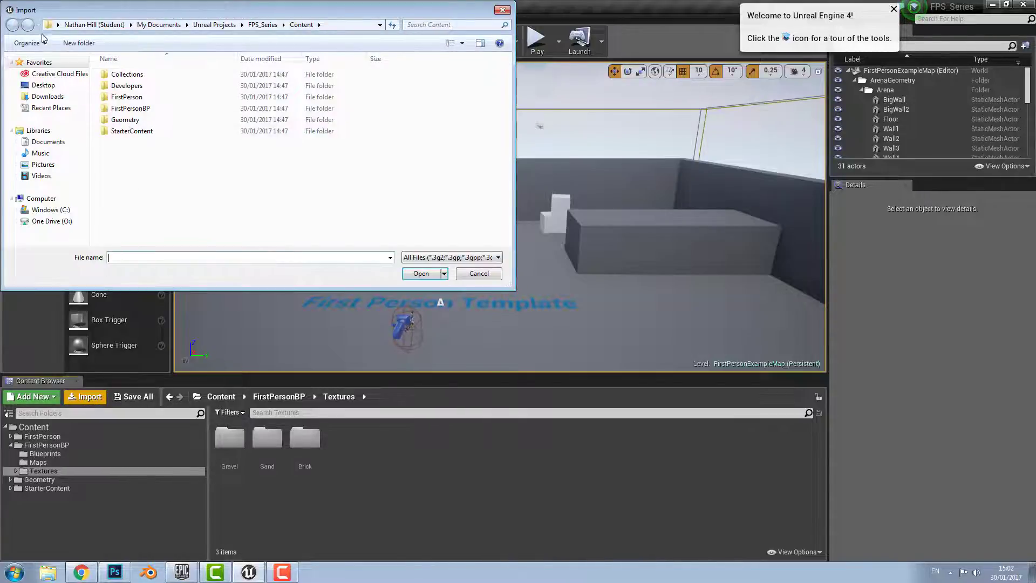
left_click(45, 96)
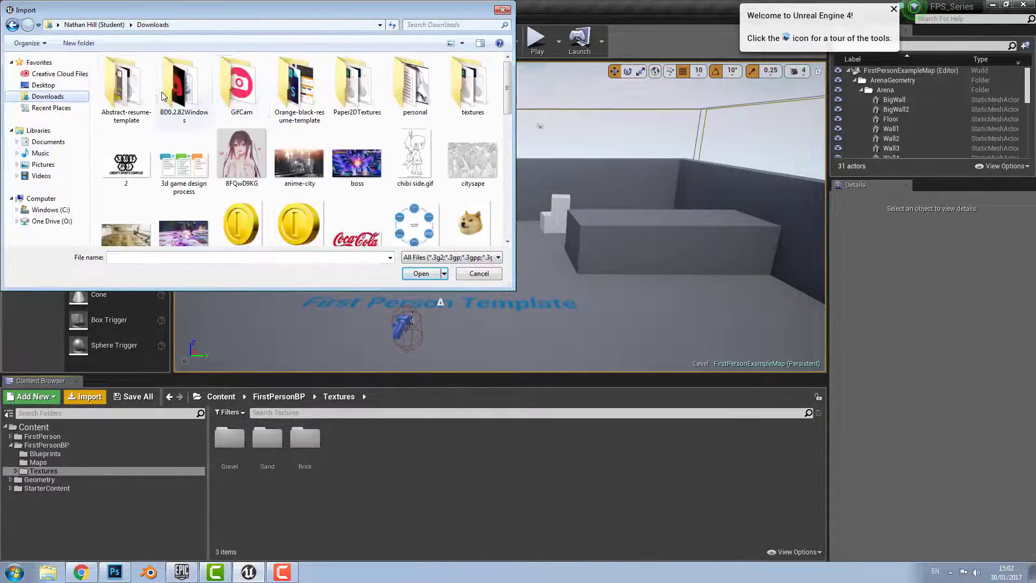
double_click(469, 75)
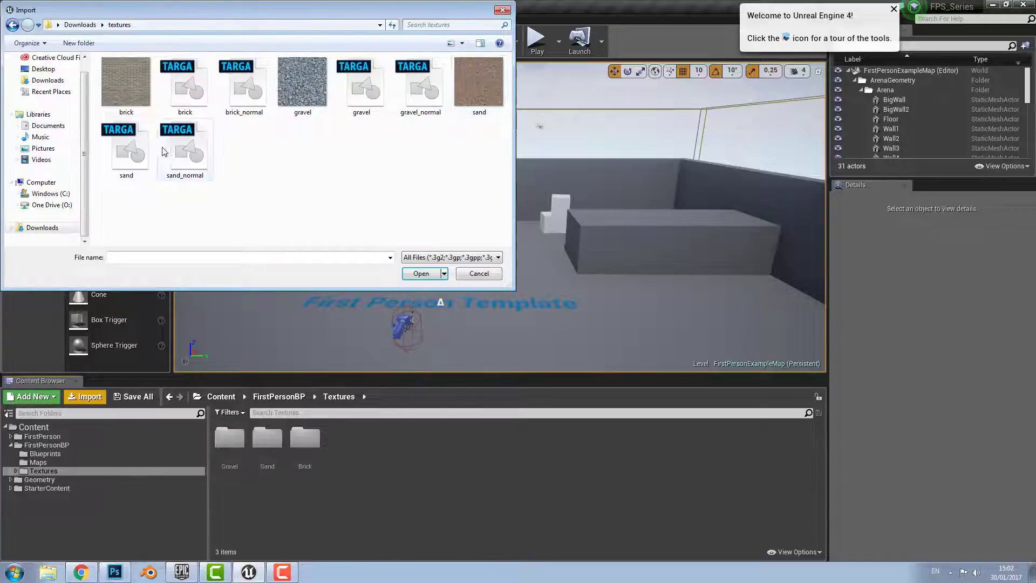
left_click(178, 88)
left_click(246, 85, "ctrl")
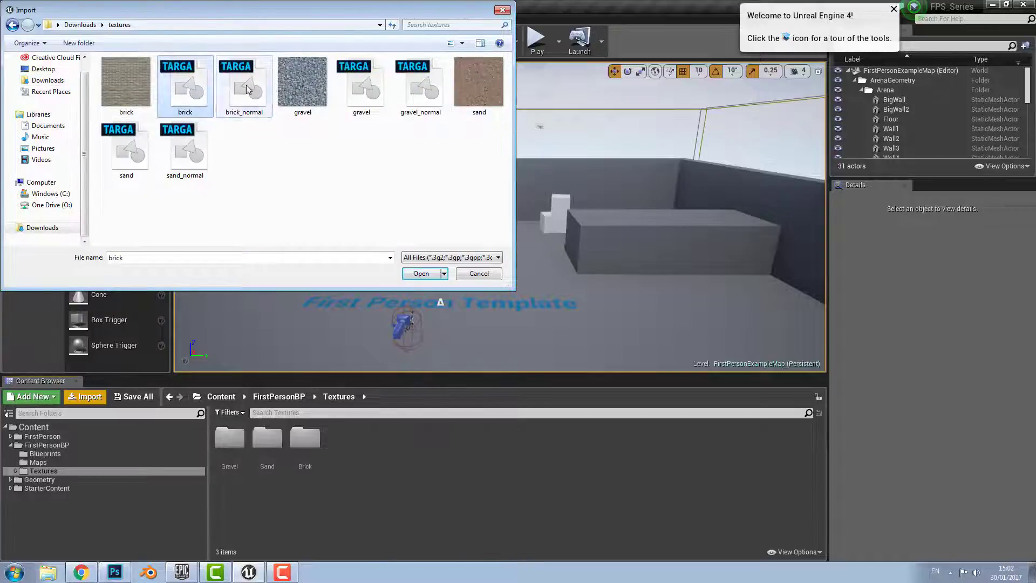
left_click(205, 144, "ctrl")
left_click(140, 145, "ctrl")
left_click(362, 86, "ctrl")
left_click(421, 86, "ctrl")
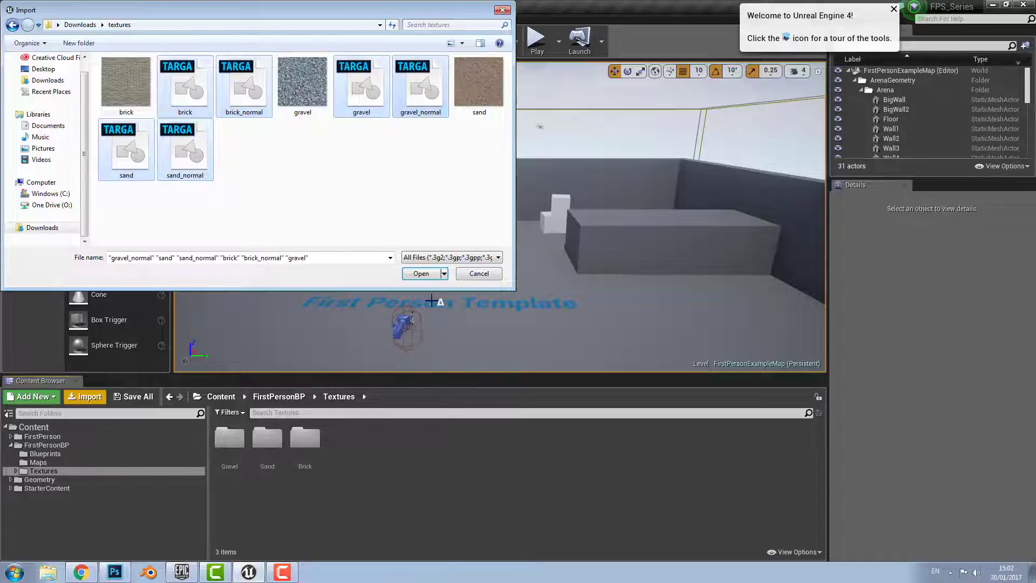
left_click(422, 273)
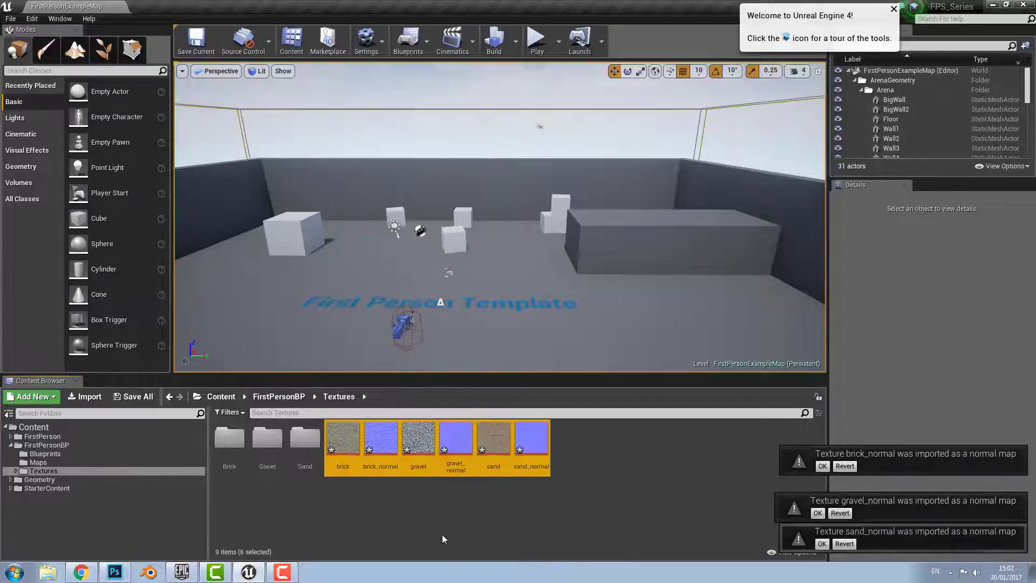
Accept the normal-map settings for brick_normal, gravel_normal and sand_normal
left_click(823, 466)
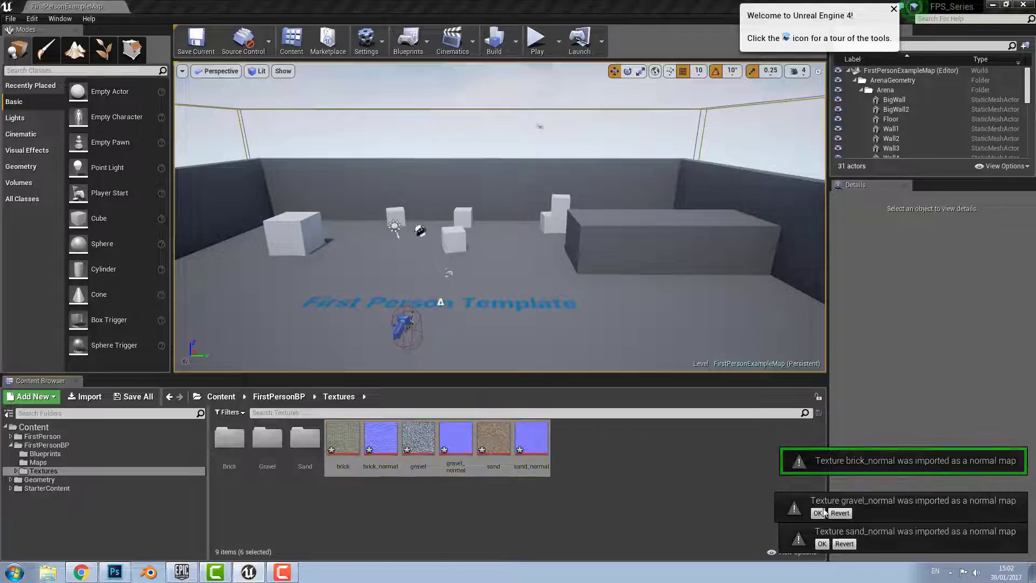
left_click(818, 513)
left_click(822, 545)
left_click(491, 510)
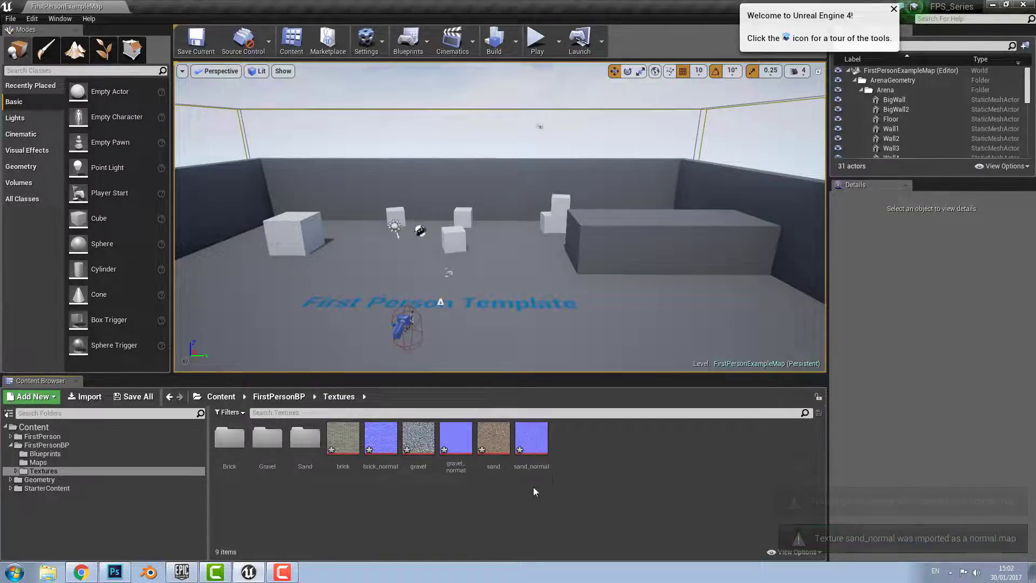
Move the sand, gravel and brick texture pairs into the Sand, Gravel and Brick folders
left_click(491, 443)
left_click(531, 439, "ctrl")
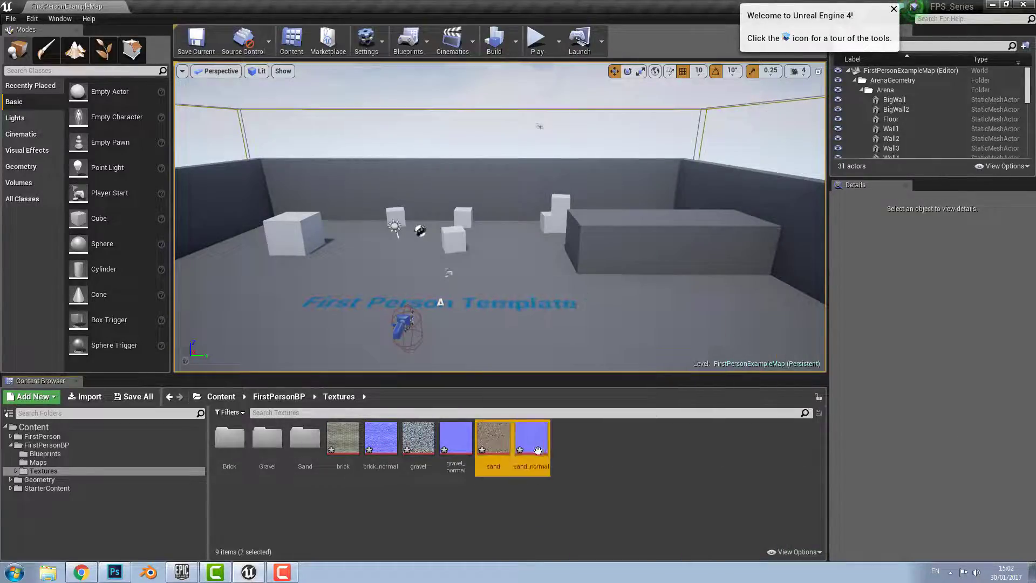
left_click_drag(493, 445, 314, 437)
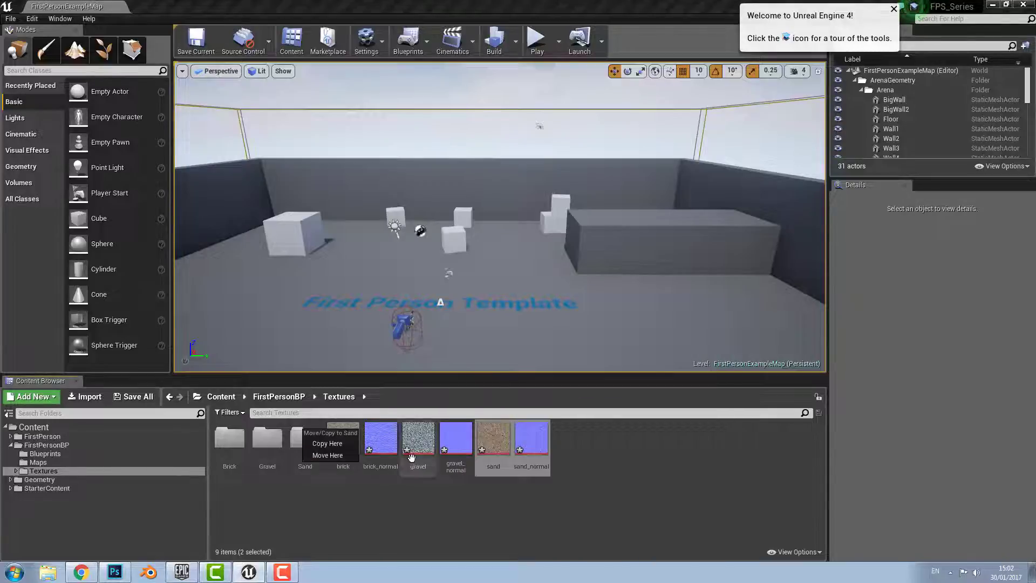
left_click(327, 455)
left_click(420, 440)
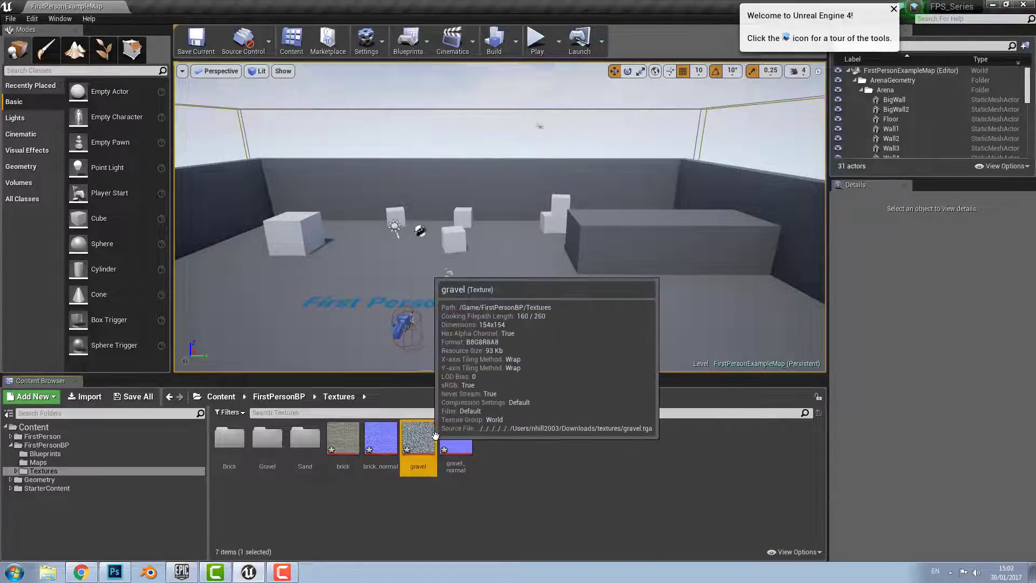
left_click(456, 438, "ctrl")
left_click_drag(457, 440, 271, 452)
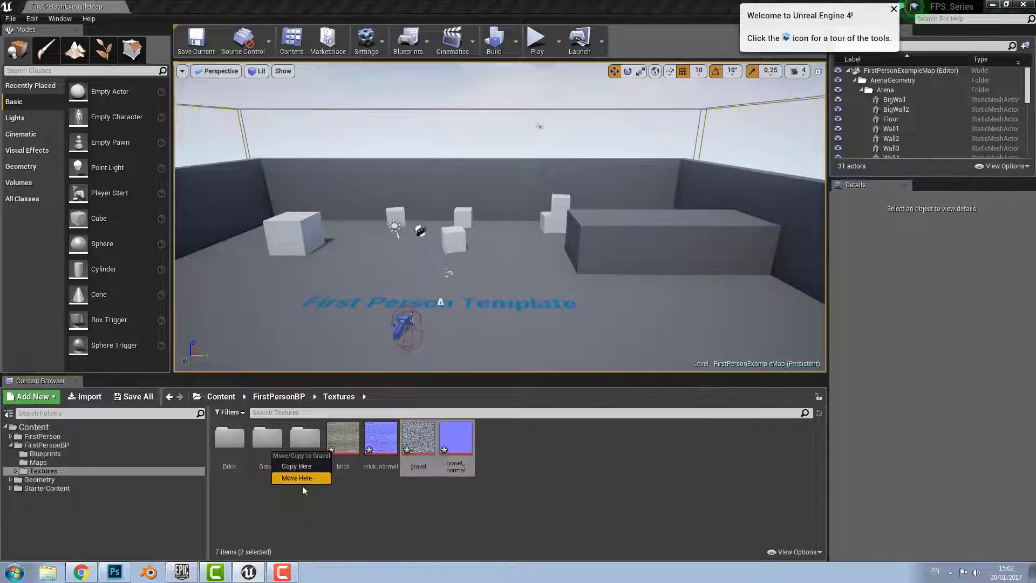
left_click(304, 483)
left_click(344, 438)
left_click(385, 439, "ctrl")
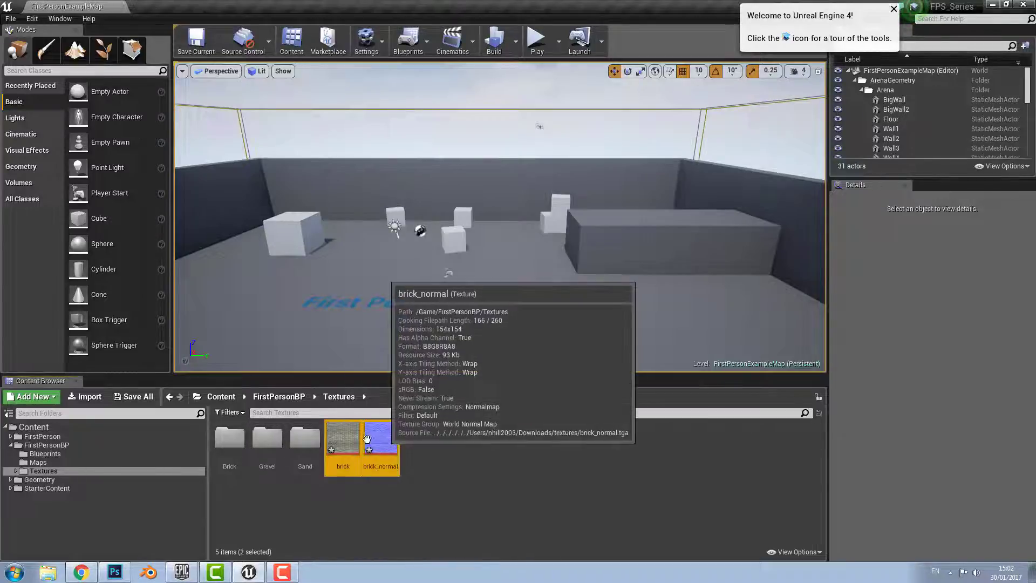
left_click_drag(384, 439, 239, 454)
left_click(268, 479)
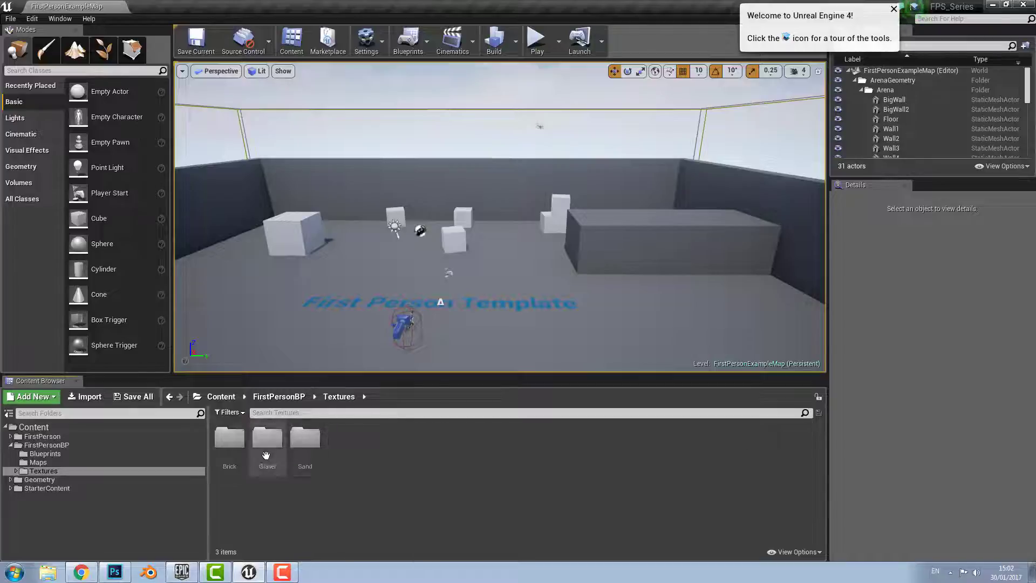
Create a new Material named 'Ground' inside the Sand folder
double_click(302, 440)
right_click(332, 445)
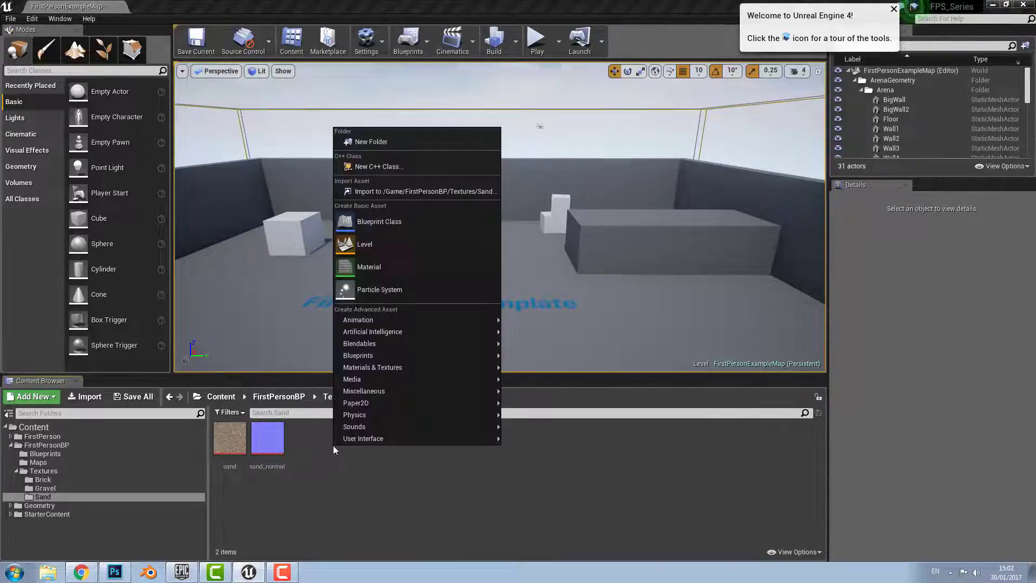
left_click(366, 275)
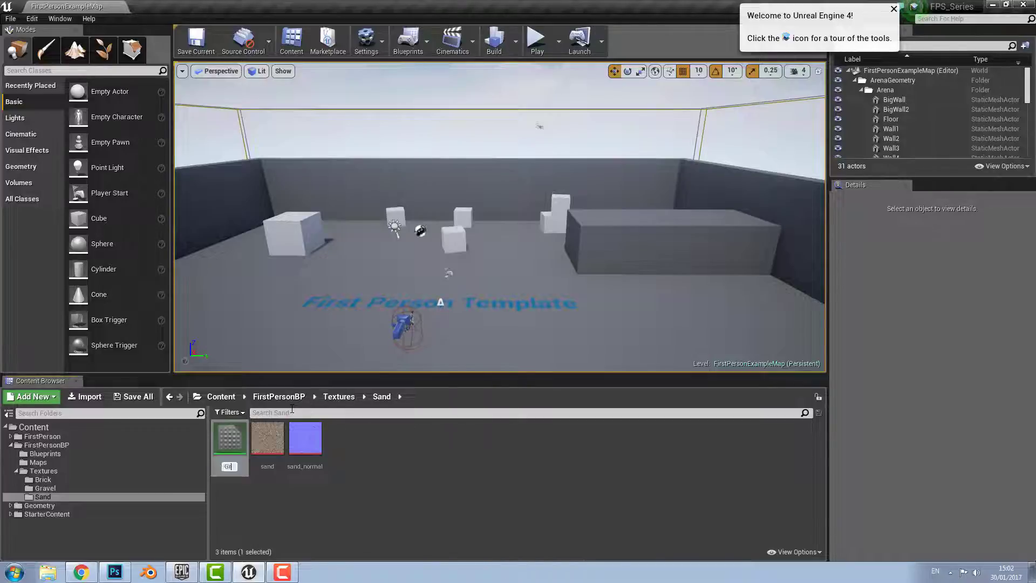
type("Ground")
key("Return")
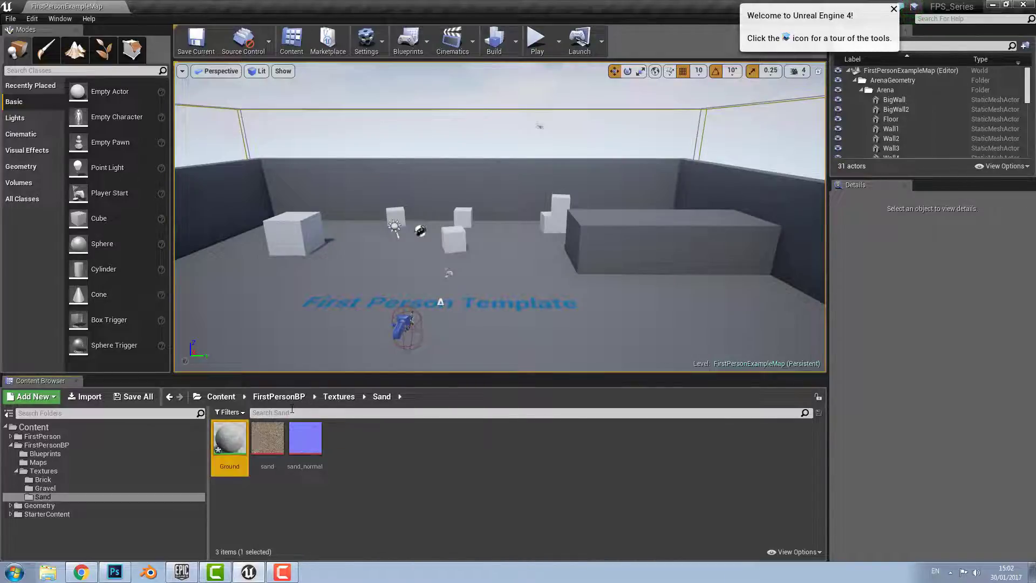
Open Ground in the material editor and centre its output node in the graph
double_click(231, 447)
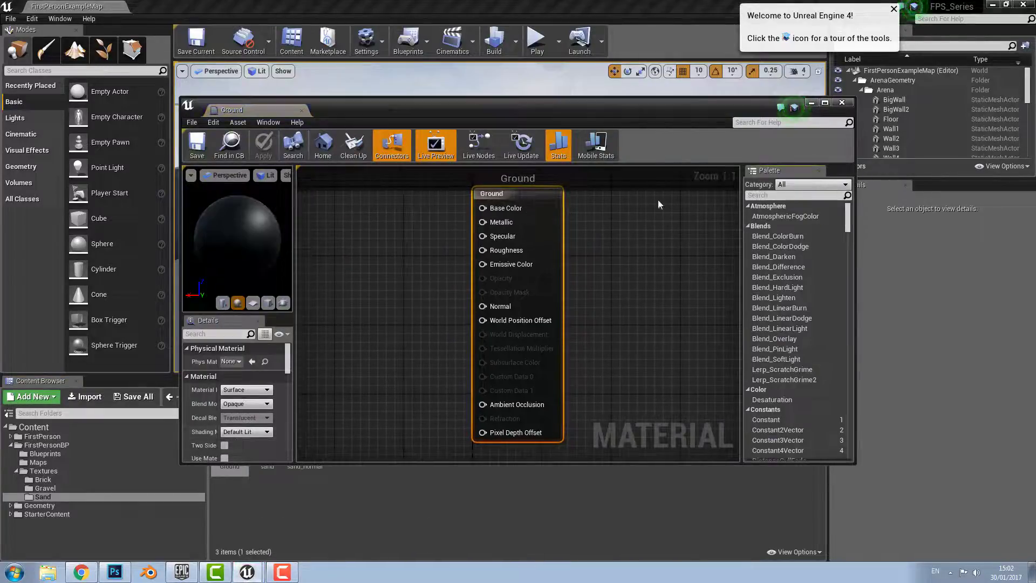
left_click(825, 103)
scroll(339, 239, "down", 1)
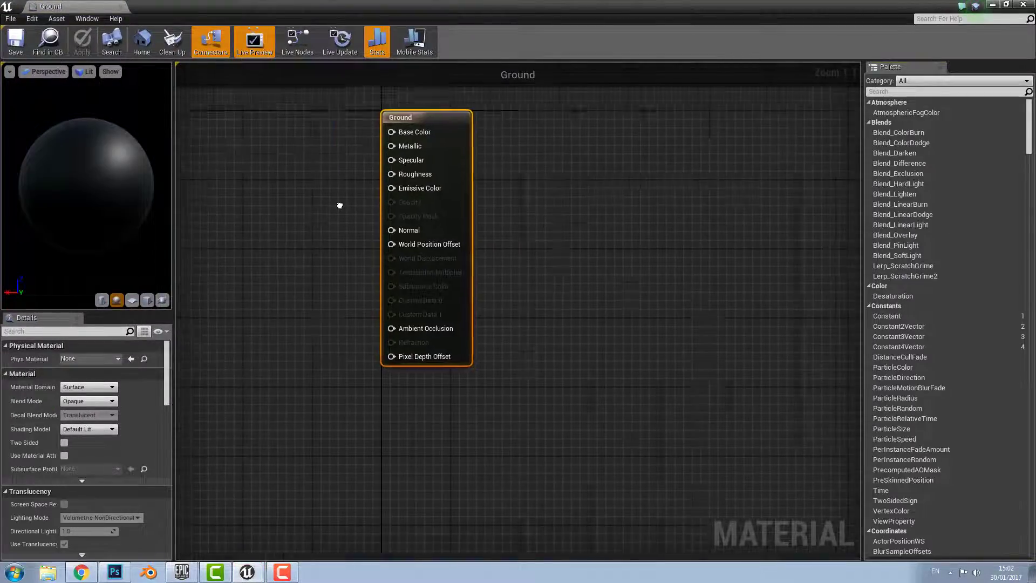
right_click_drag(338, 203, 398, 262)
scroll(436, 310, "down", 1)
scroll(436, 310, "up", 1)
scroll(426, 318, "up", 1)
scroll(414, 327, "down", 1)
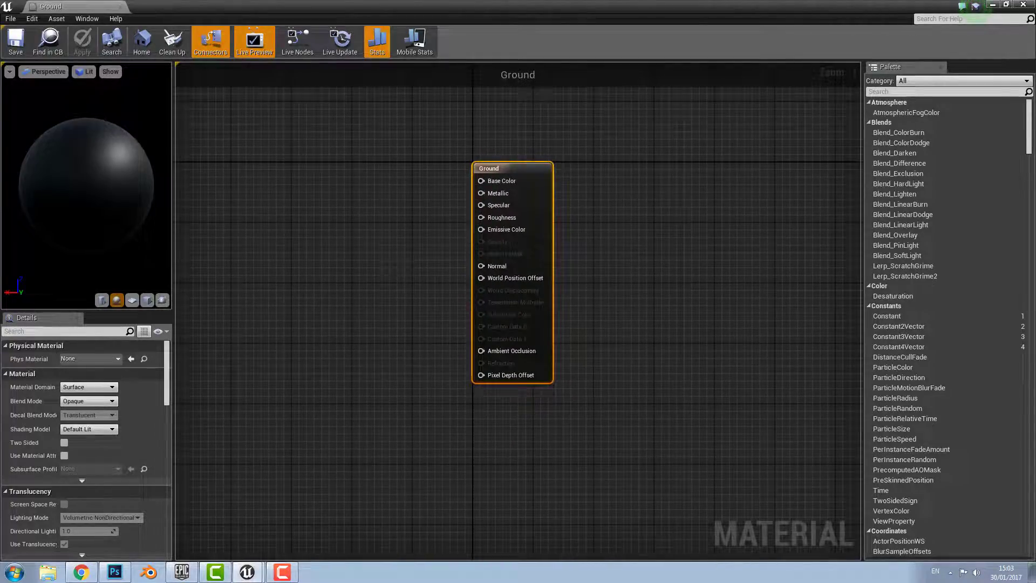
left_click(348, 157)
left_click(1006, 4)
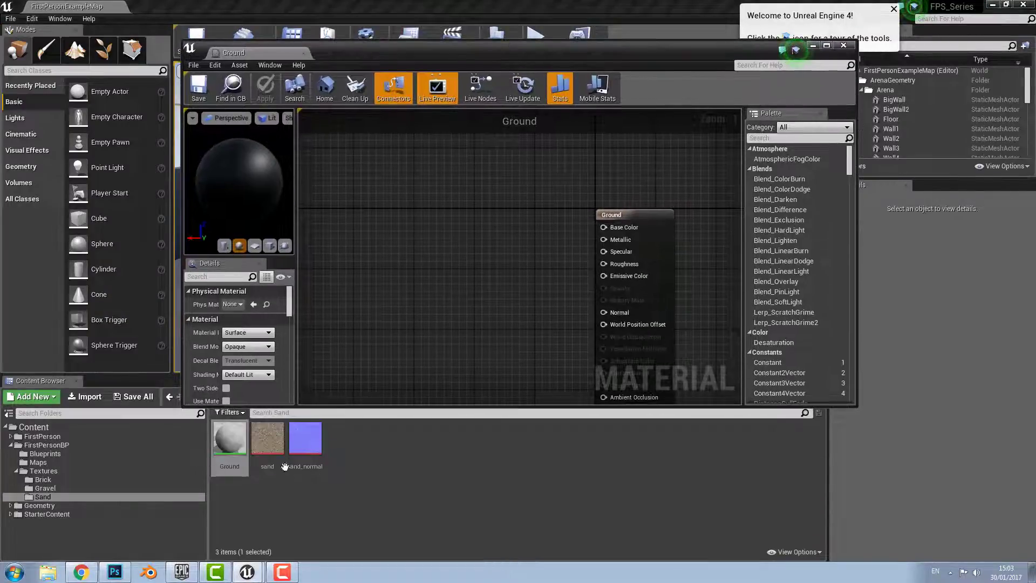
Add a sand Texture Sample node, wire it to Base Color, then break that link
left_click_drag(273, 451, 456, 200)
right_click_drag(513, 306, 458, 273)
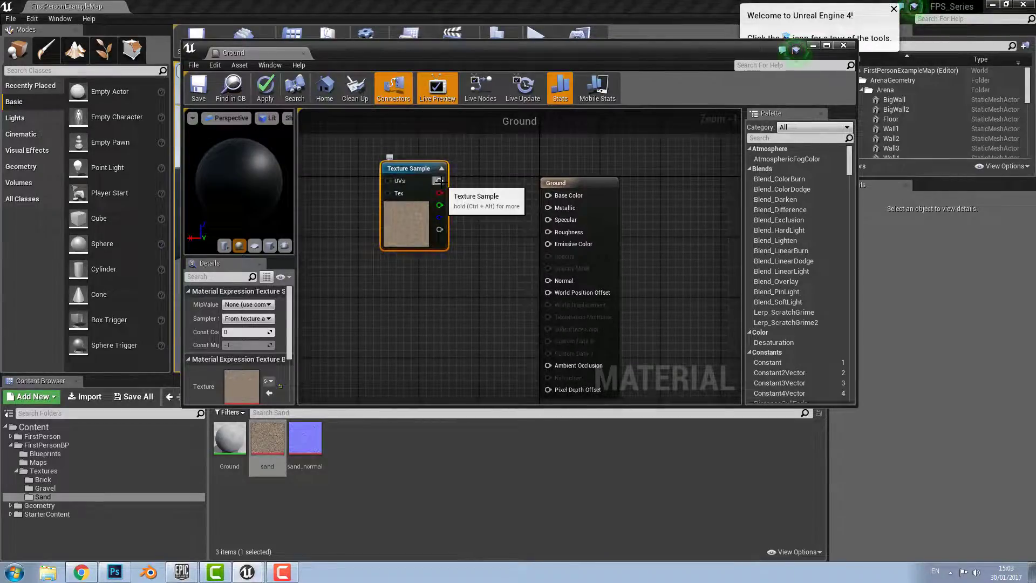
left_click_drag(439, 181, 549, 197)
right_click_drag(435, 169, 474, 215)
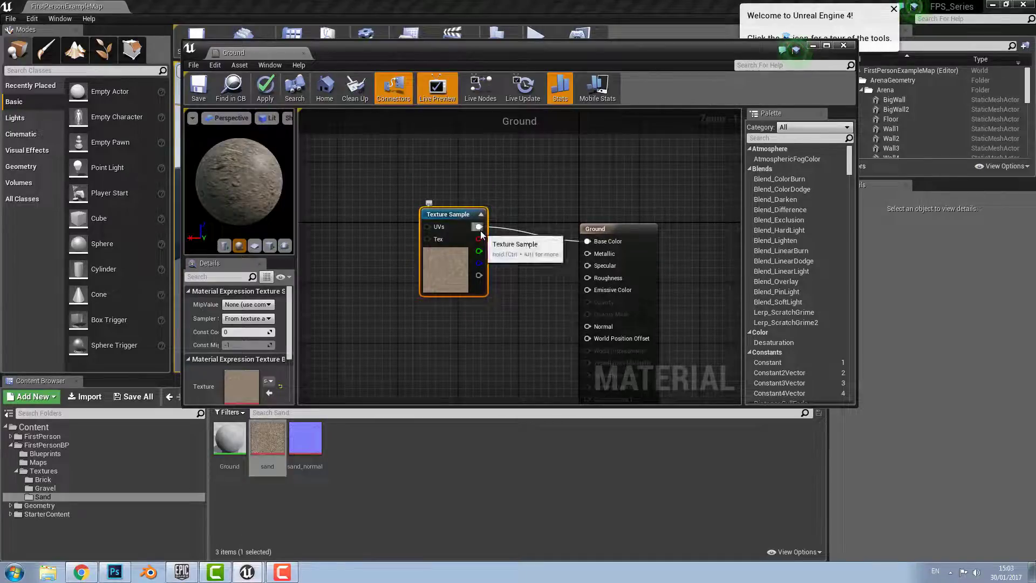
right_click(479, 227)
left_click(509, 149)
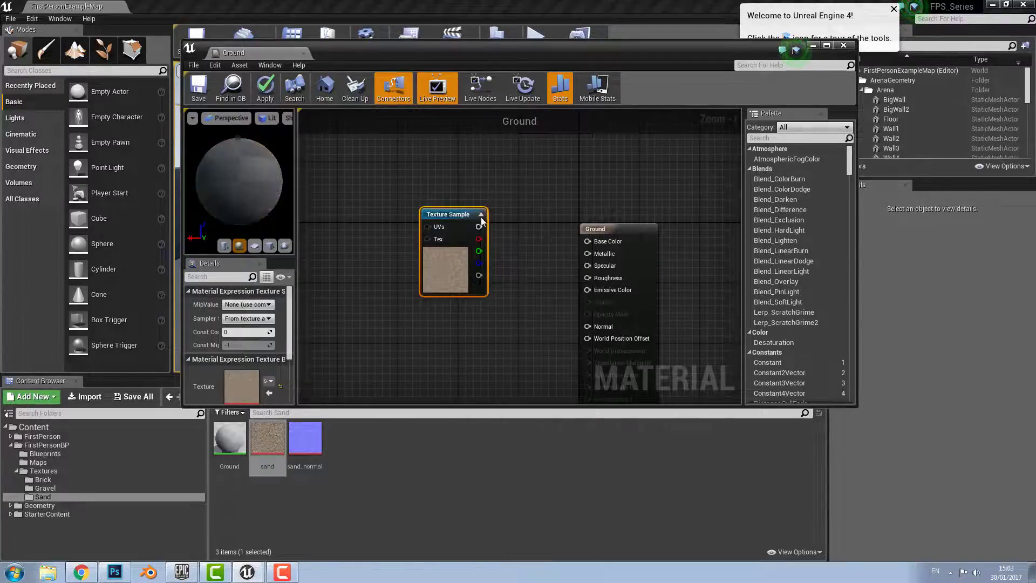
left_click_drag(448, 214, 387, 154)
scroll(589, 273, "down", 2)
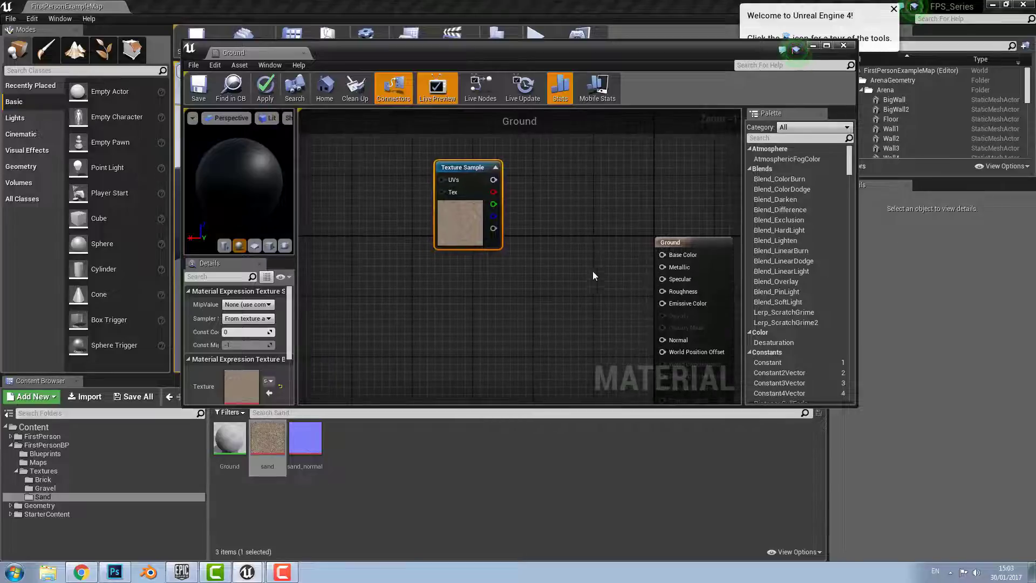
right_click_drag(514, 257, 557, 253)
left_click(374, 476)
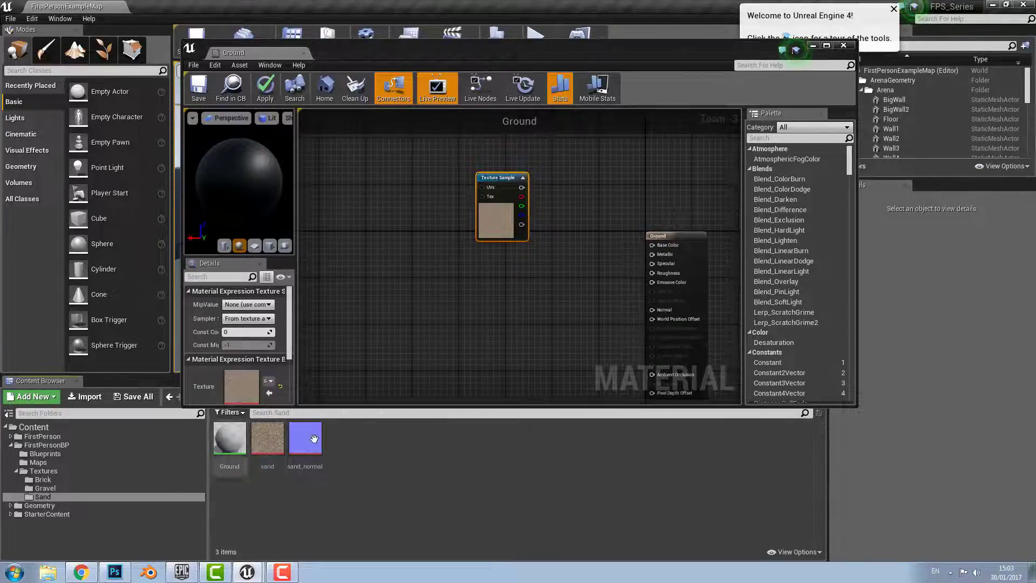
Add a sand_normal Texture Sample node below the sand node
left_click_drag(449, 50, 448, 31)
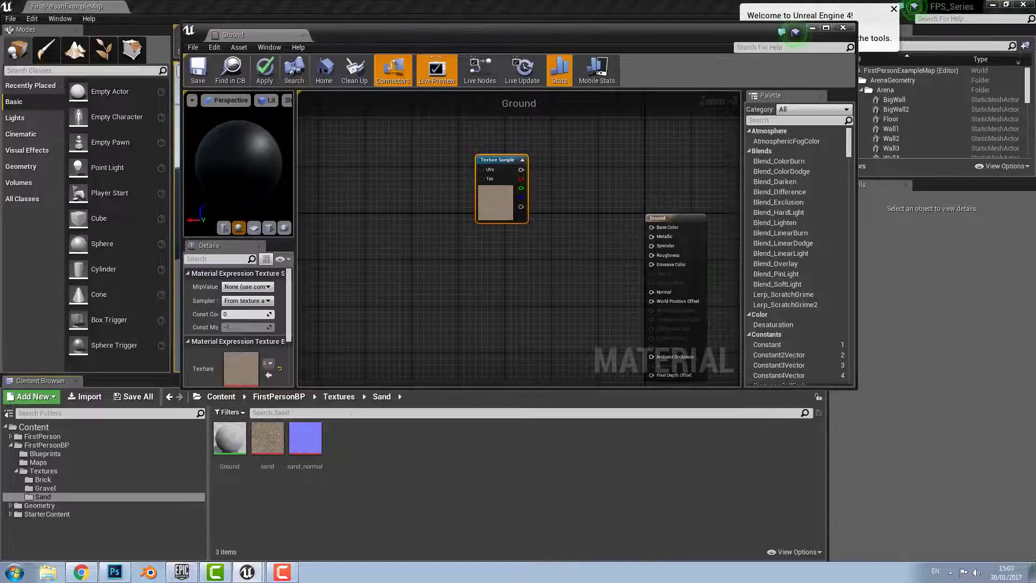
right_click_drag(414, 293, 394, 230)
left_click_drag(305, 439, 435, 265)
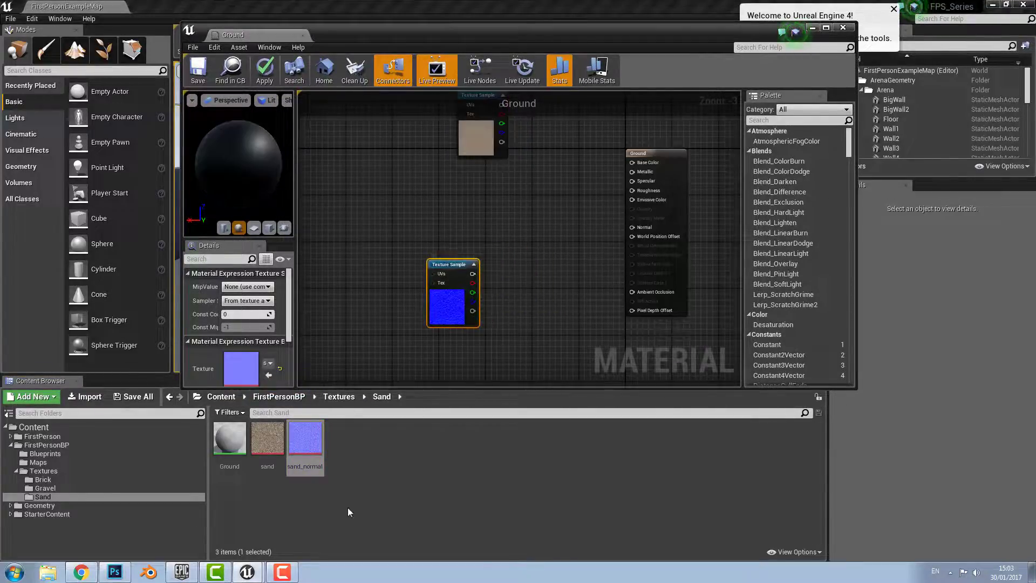
Add gravel and gravel_normal Texture Sample nodes from the Gravel folder and tidy the layout
left_click(333, 397)
double_click(267, 440)
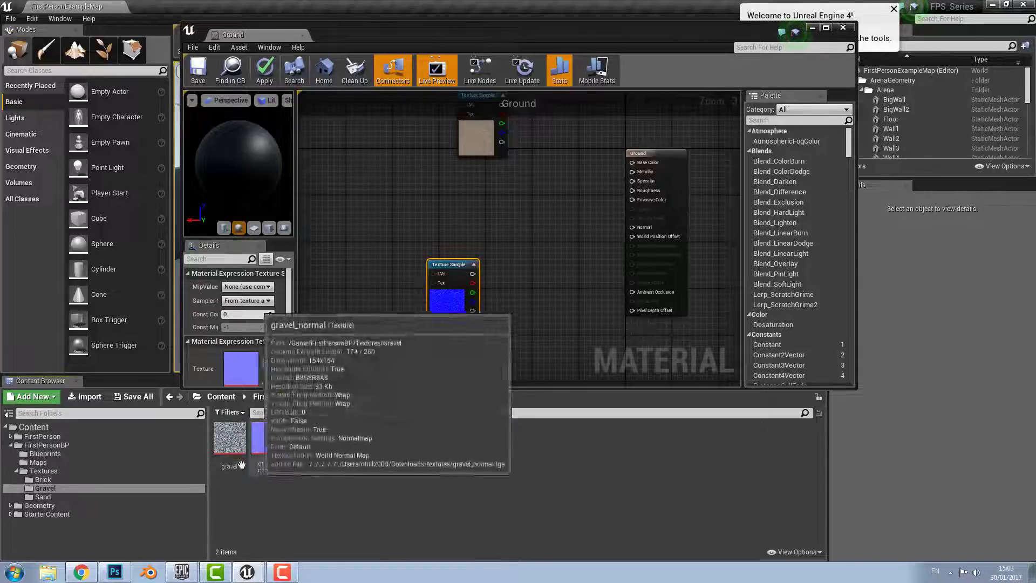
left_click_drag(229, 440, 450, 176)
left_click_drag(268, 440, 455, 354)
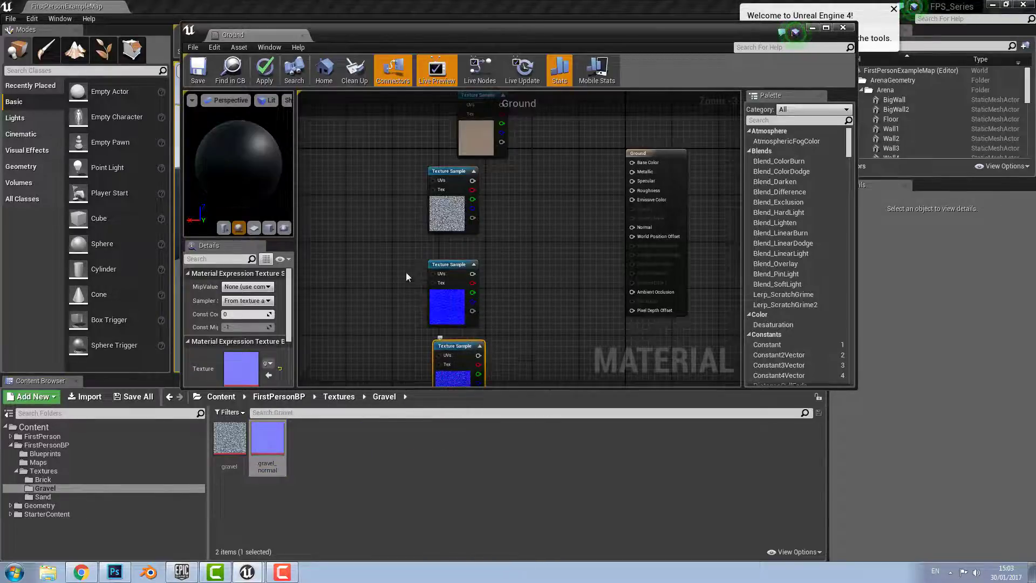
right_click_drag(377, 233, 445, 338)
left_click_drag(546, 203, 496, 203)
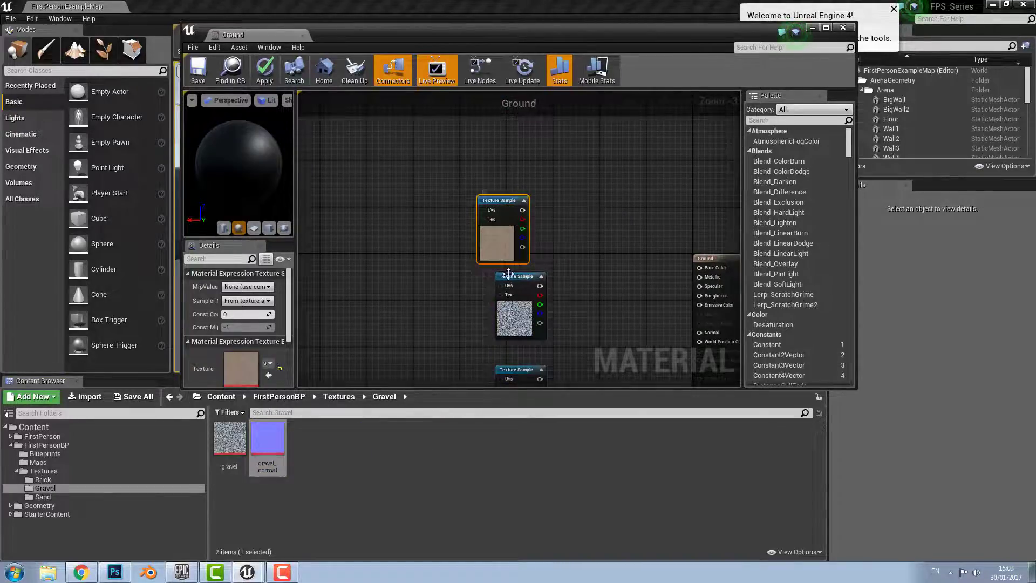
left_click(487, 278)
left_click_drag(490, 276, 498, 276)
right_click_drag(406, 252, 460, 241)
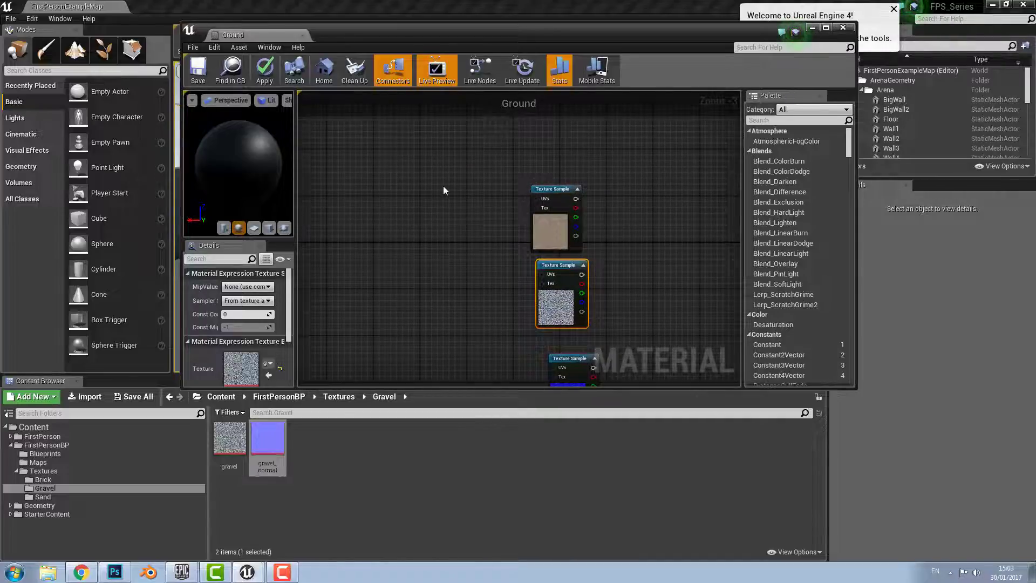
Add a LandscapeCoords node and paste a copy wired into the gravel texture's UVs
right_click(406, 183)
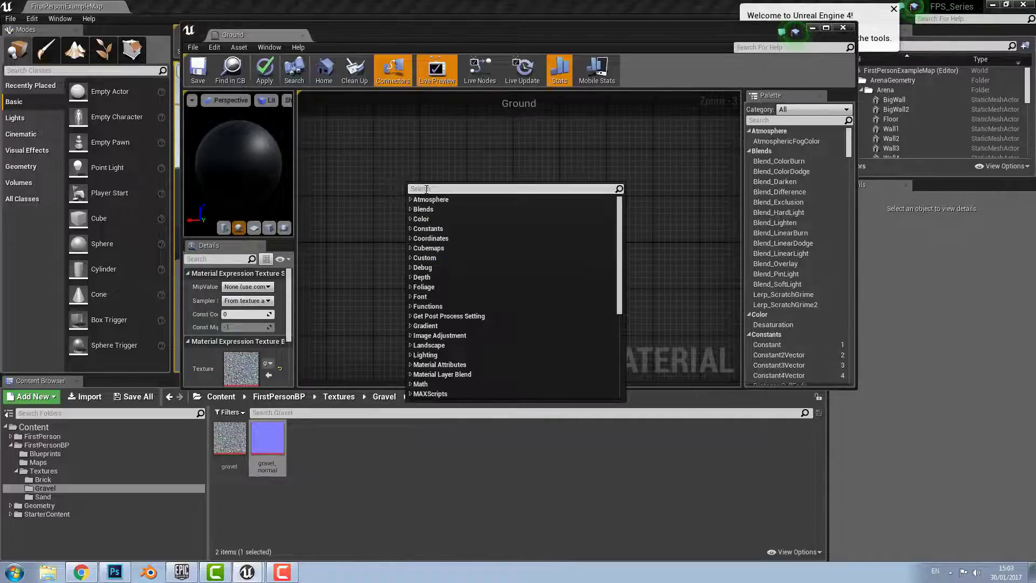
type("landsc")
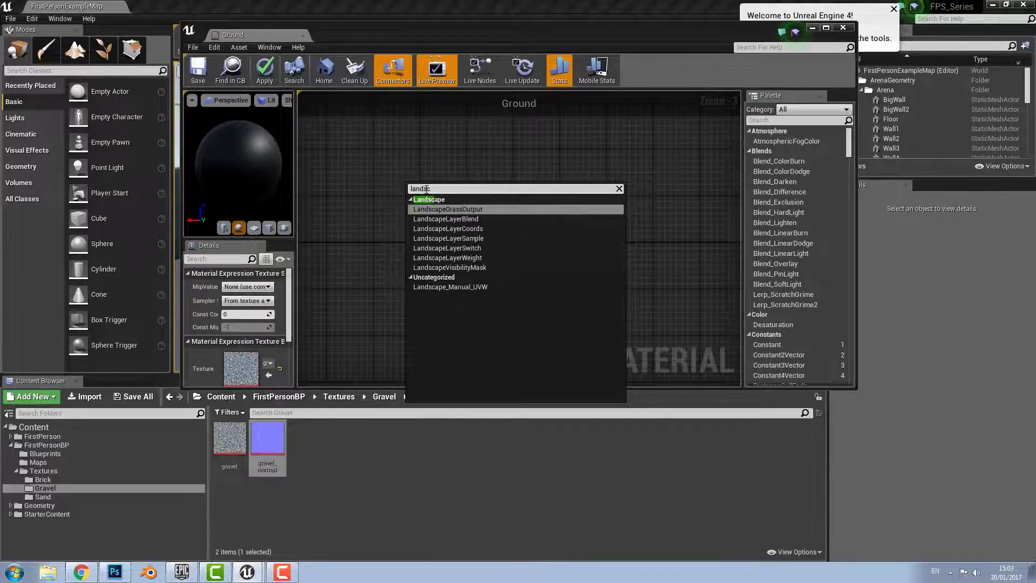
left_click(452, 229)
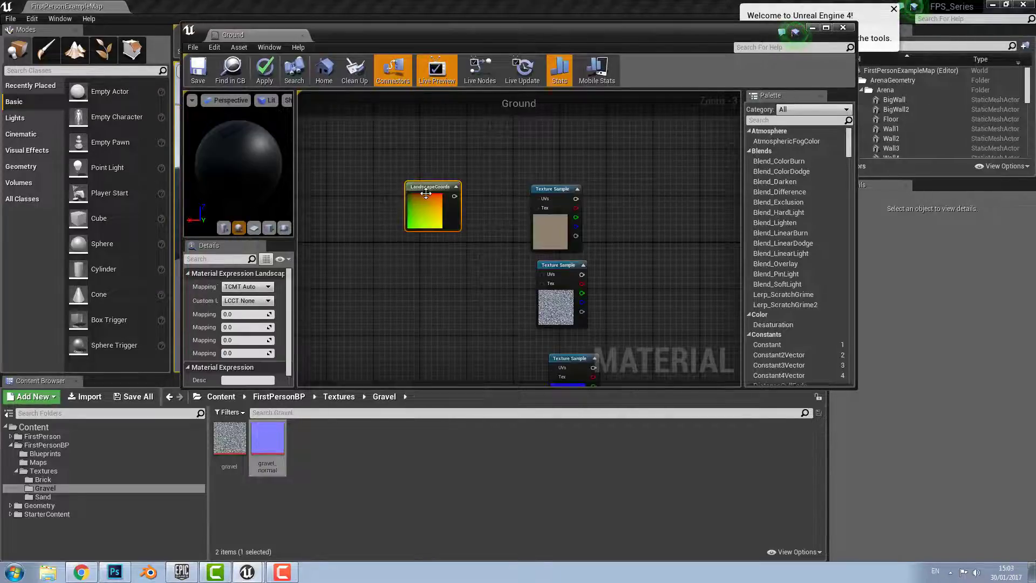
left_click_drag(440, 186, 536, 199)
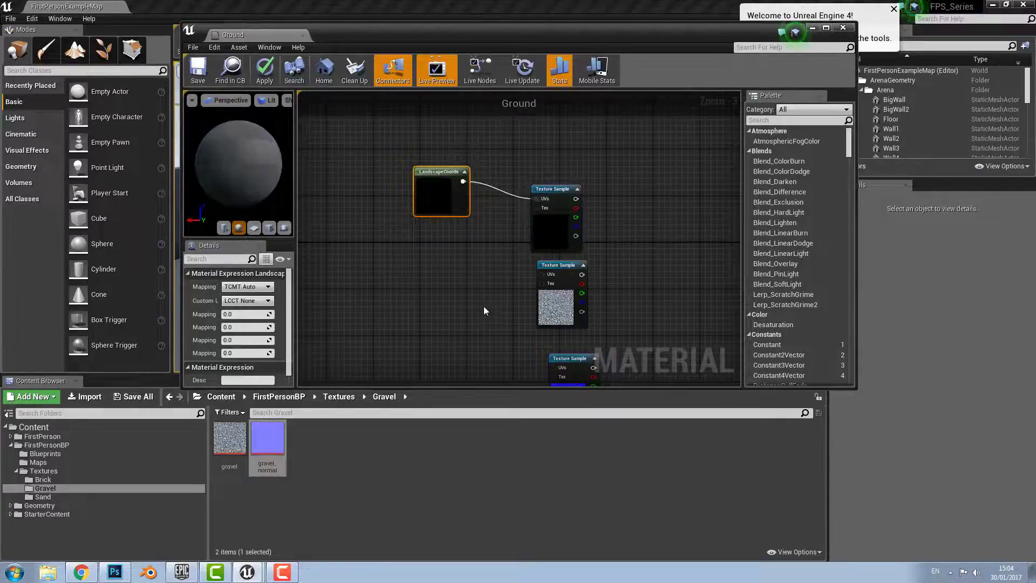
key("ctrl+c")
key("ctrl+v")
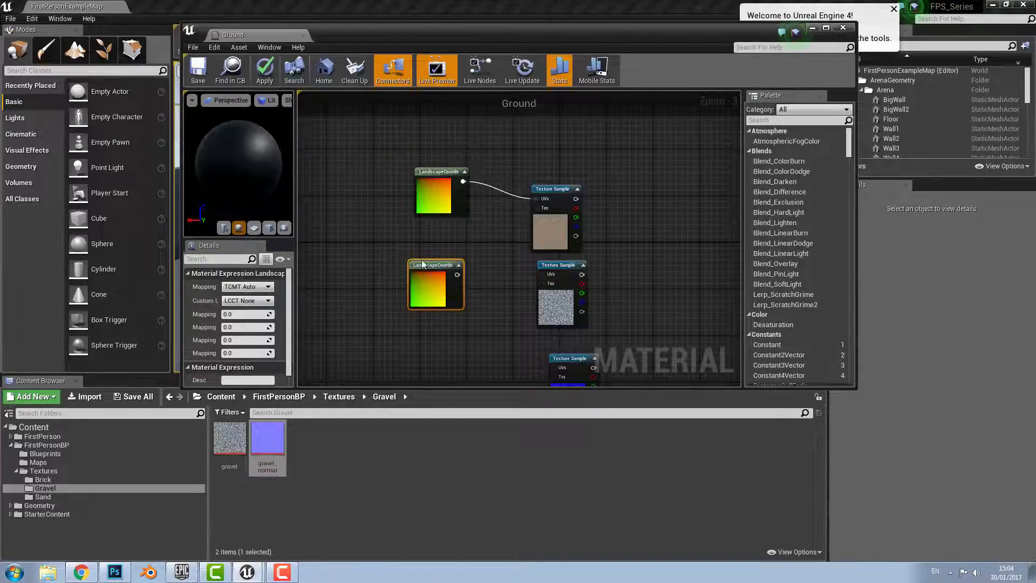
left_click_drag(457, 276, 542, 274)
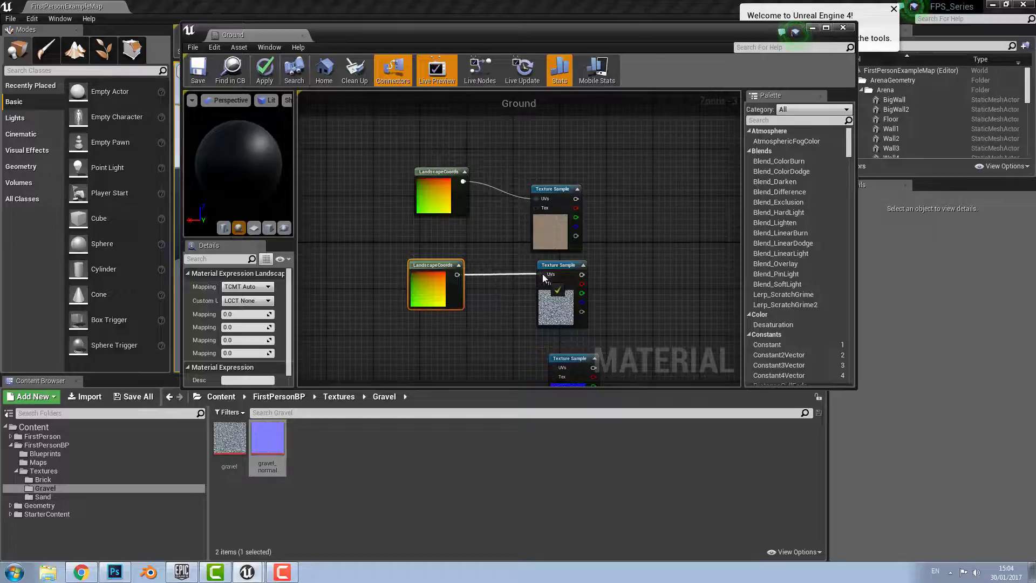
right_click_drag(499, 316, 486, 212)
left_click(423, 268)
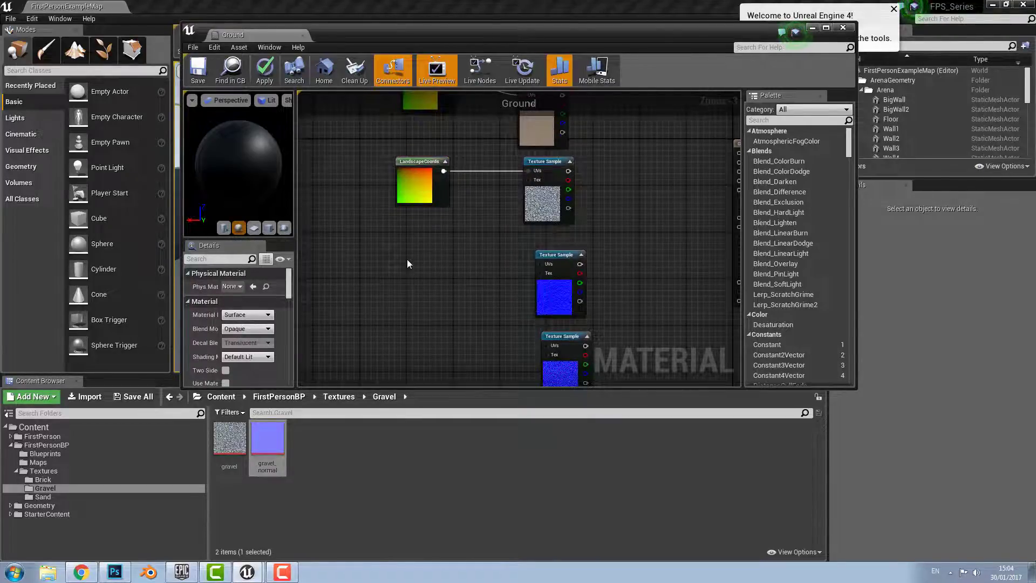
Paste two more LandscapeCoords nodes and wire them into sand_normal and gravel_normal UVs
key("ctrl+v")
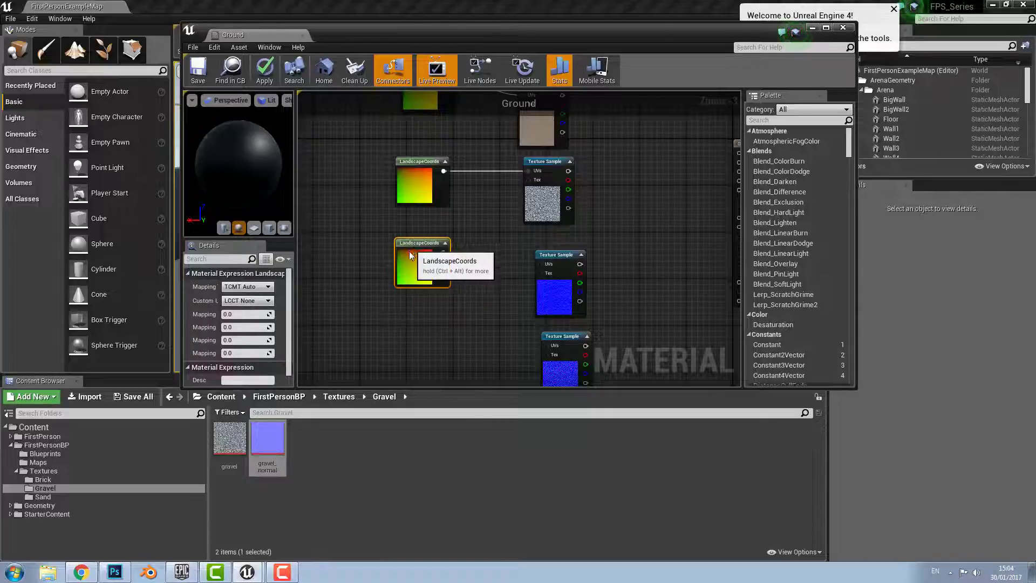
left_click_drag(438, 264, 539, 263)
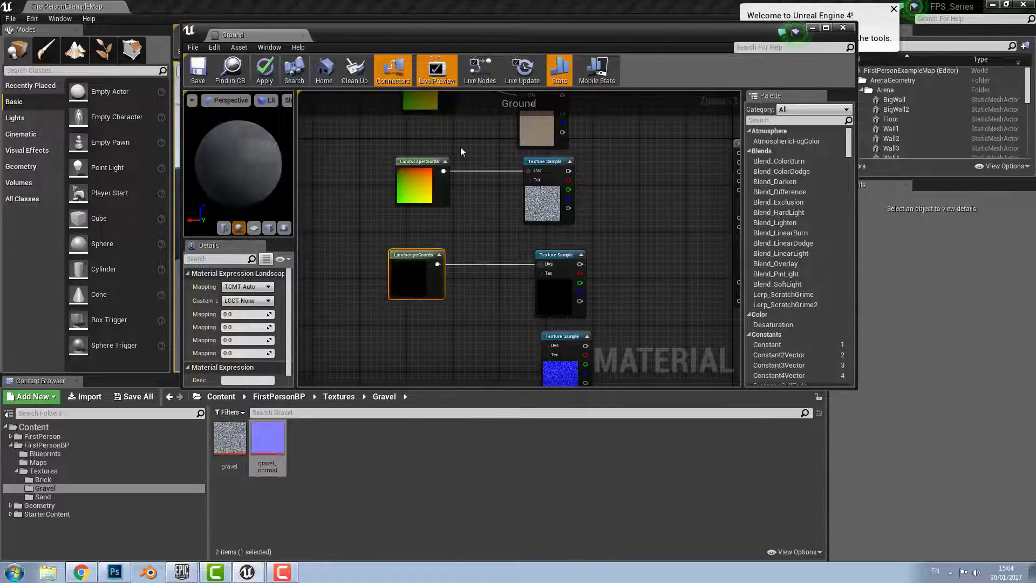
right_click_drag(461, 147, 461, 229)
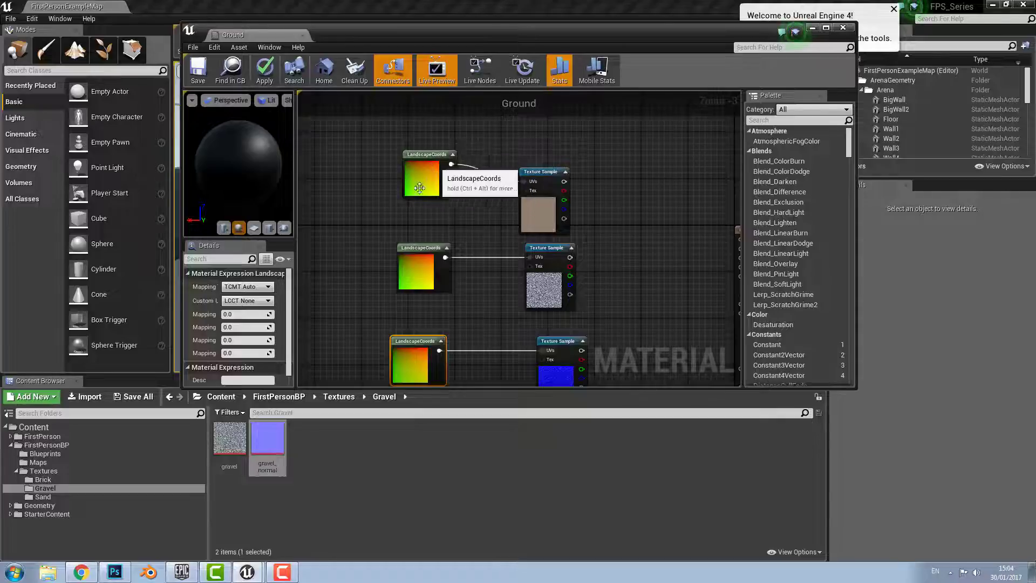
right_click_drag(419, 179, 399, 176)
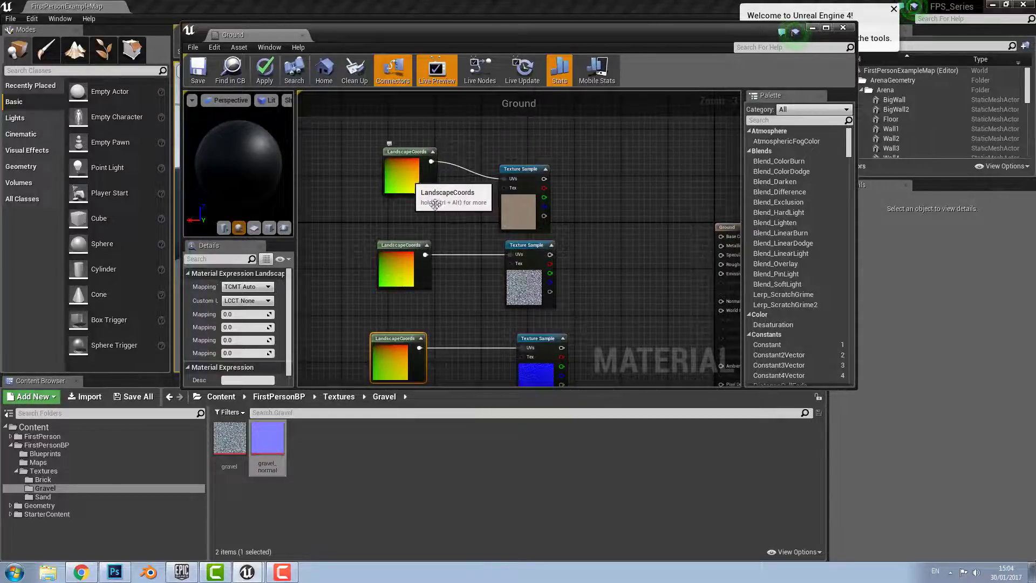
right_click_drag(473, 243, 452, 178)
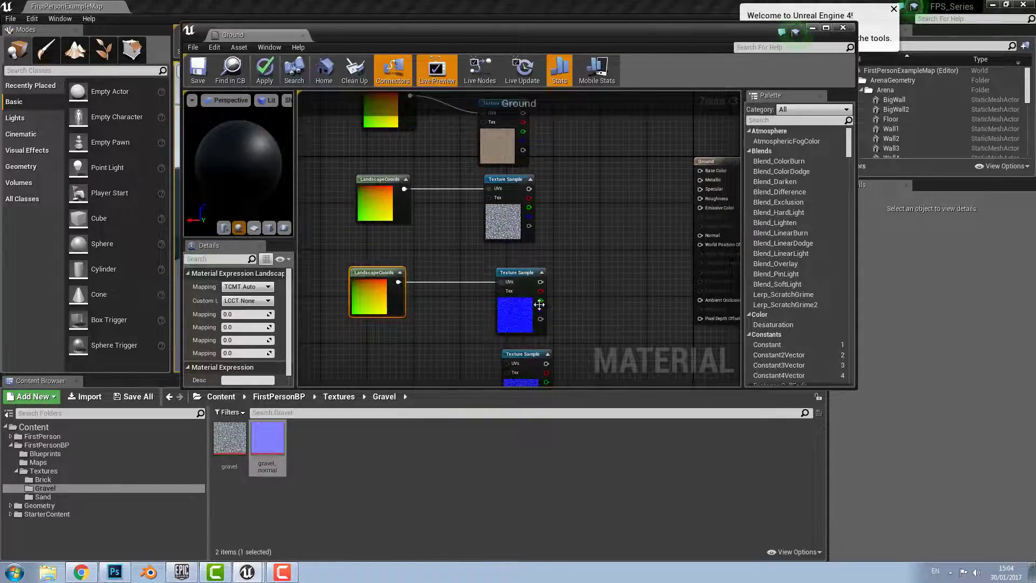
right_click_drag(458, 312, 487, 204)
left_click(400, 287)
key("ctrl+v")
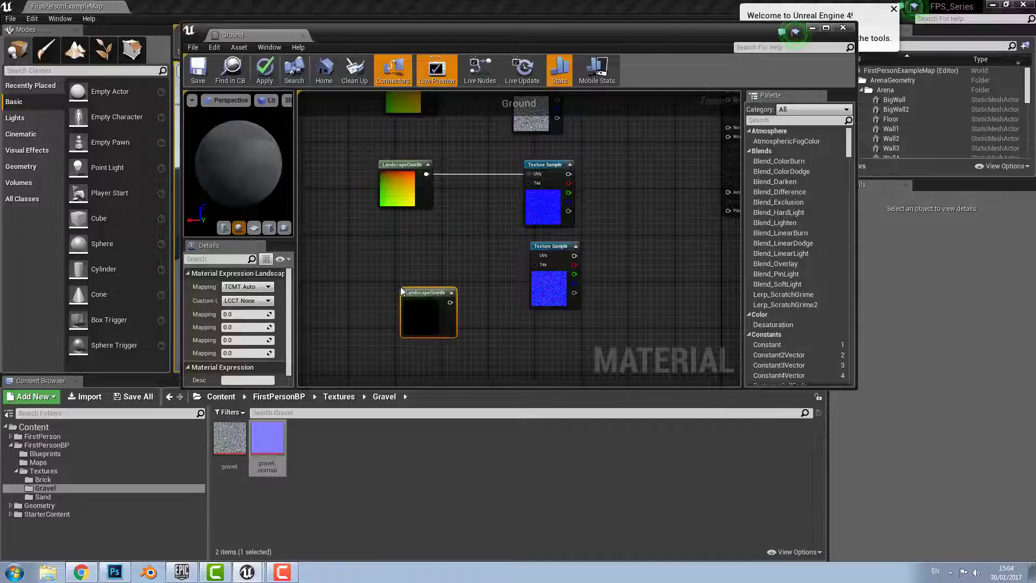
left_click_drag(401, 291, 539, 255)
right_click_drag(535, 254, 506, 280)
right_click_drag(506, 154, 471, 294)
right_click_drag(450, 255, 511, 229)
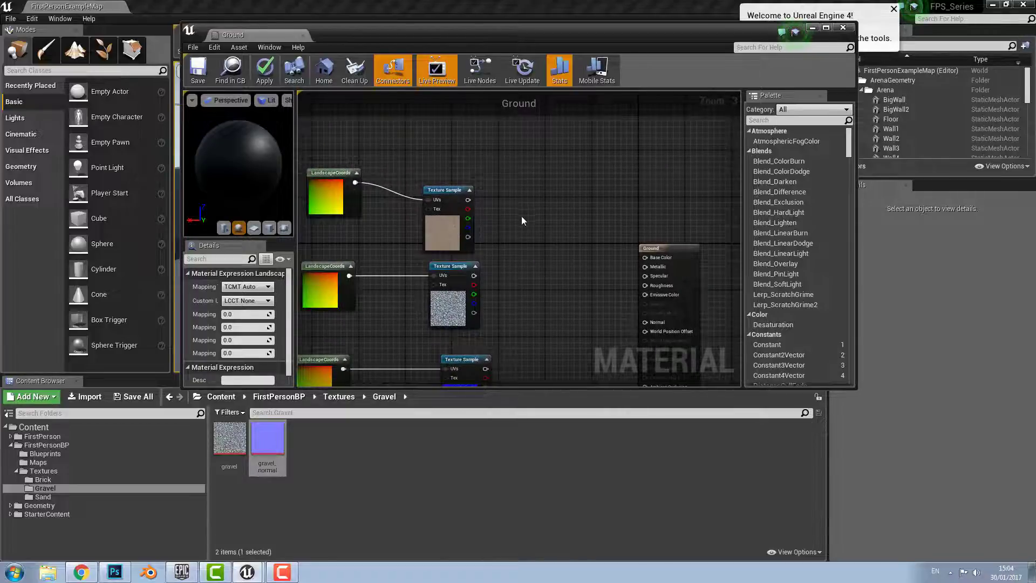
Add a LandscapeLayerBlend node to the Ground graph via the 'land' search
right_click(519, 218)
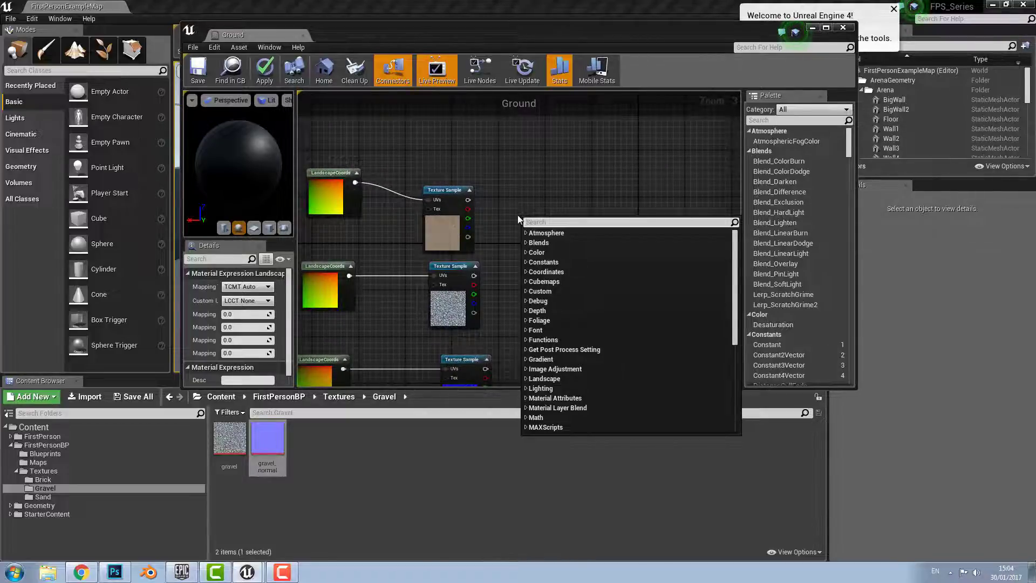
type("lands")
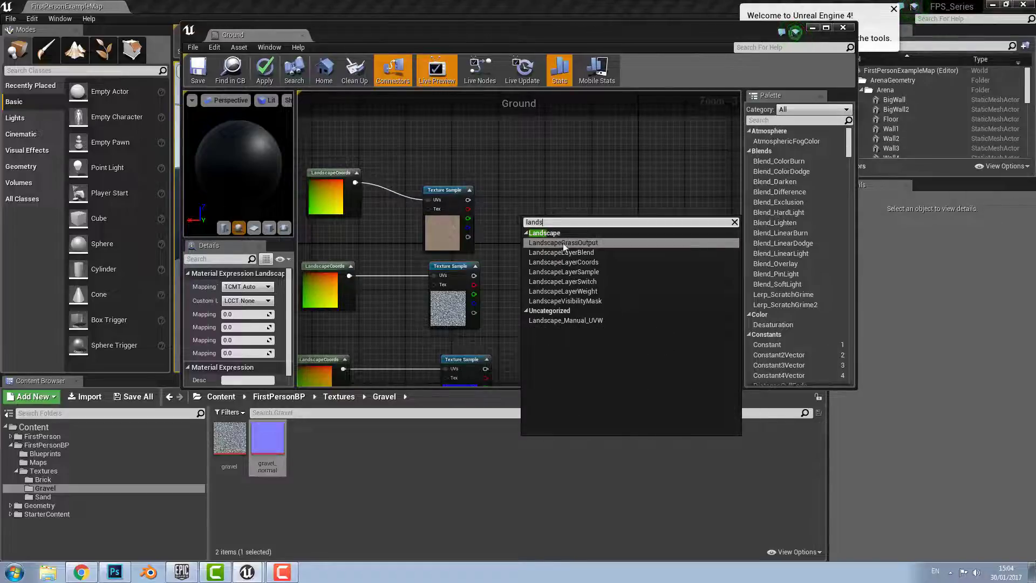
key("Down")
key("Return")
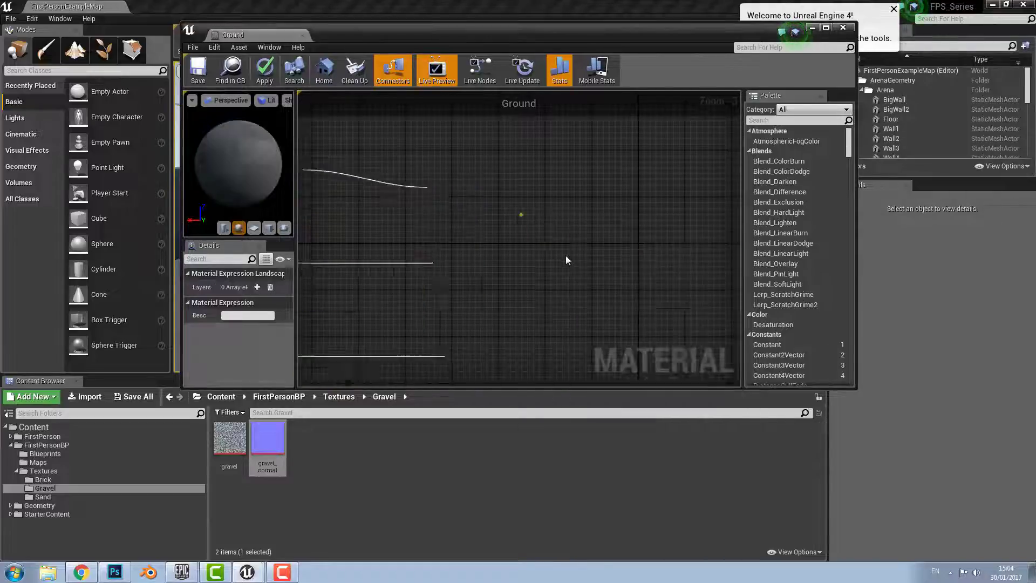
left_click_drag(540, 218, 546, 212)
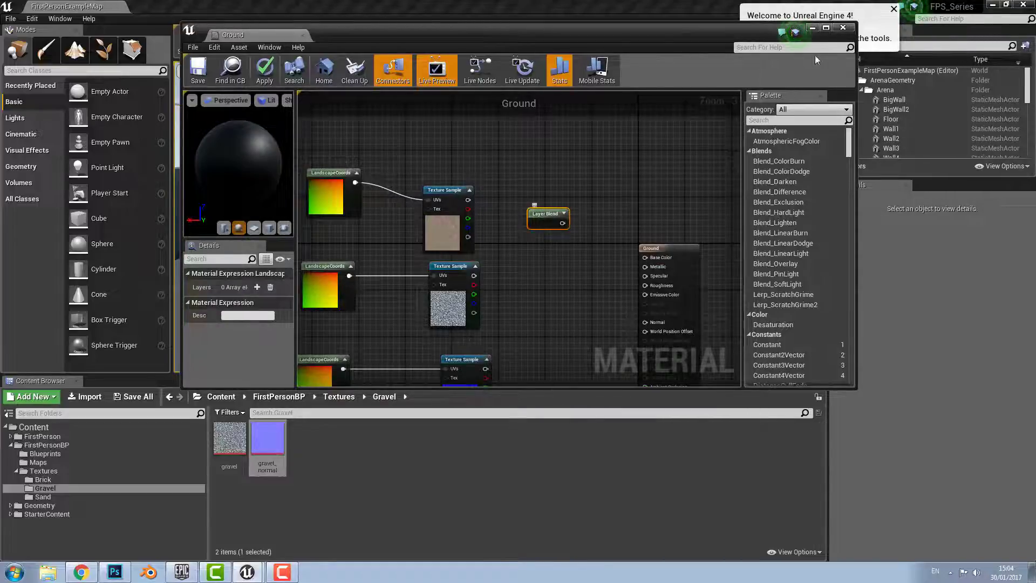
left_click(825, 29)
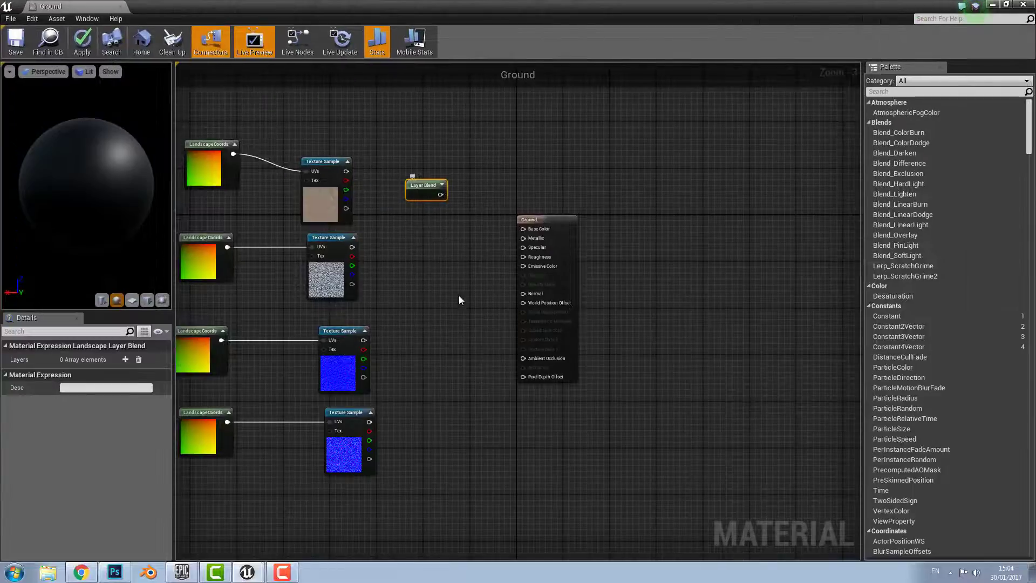
right_click_drag(424, 299, 466, 363)
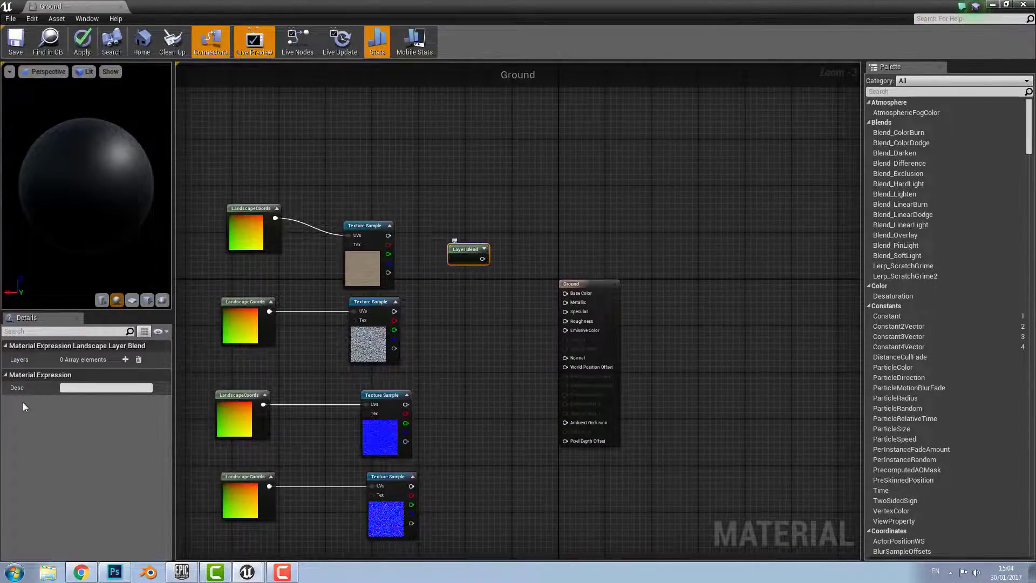
Give the Layer Blend Sand and Gravel layers, both set to LB Height Blend
left_click(124, 360)
left_click(76, 386)
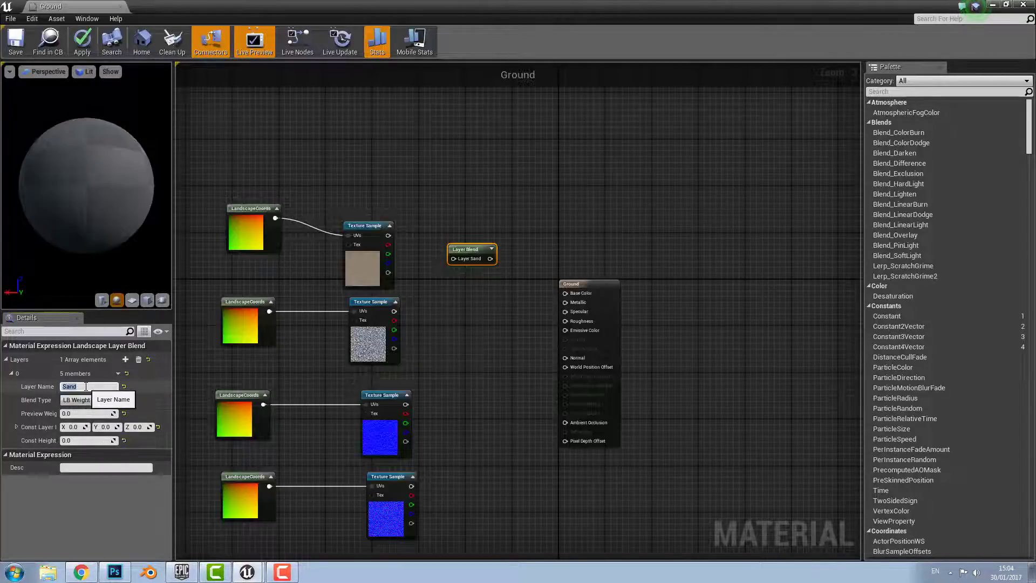
key("Return")
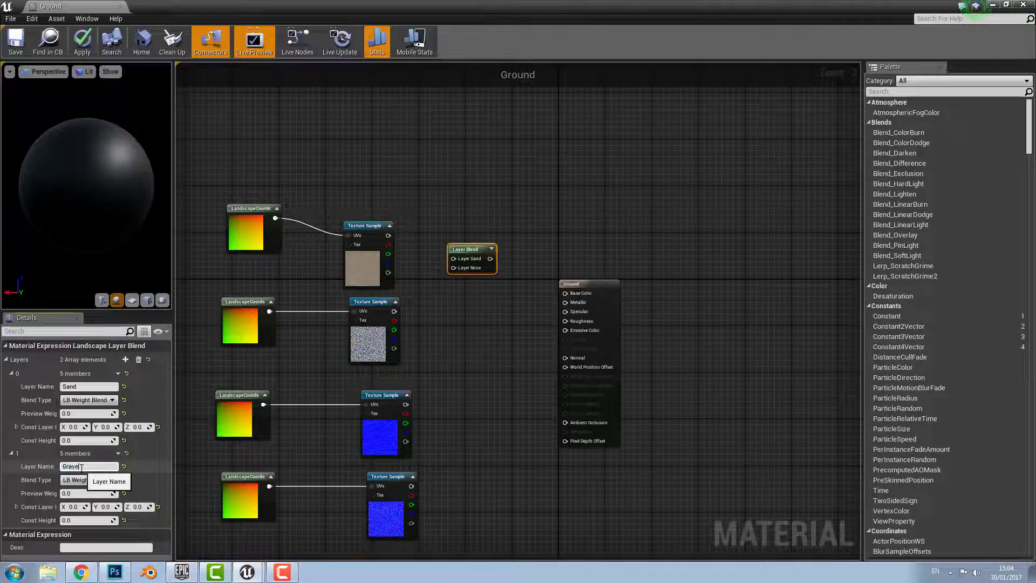
key("Return")
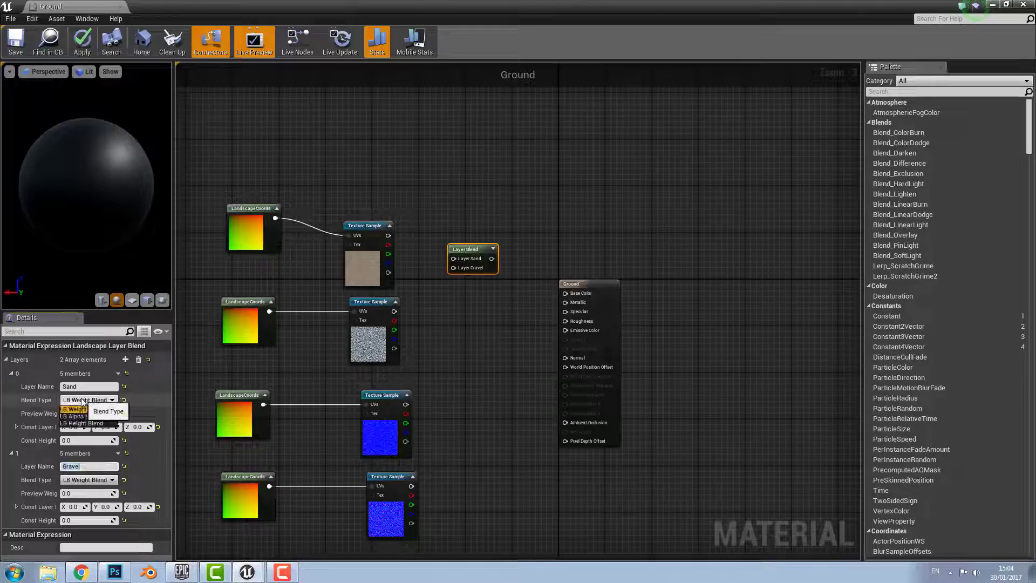
left_click(95, 424)
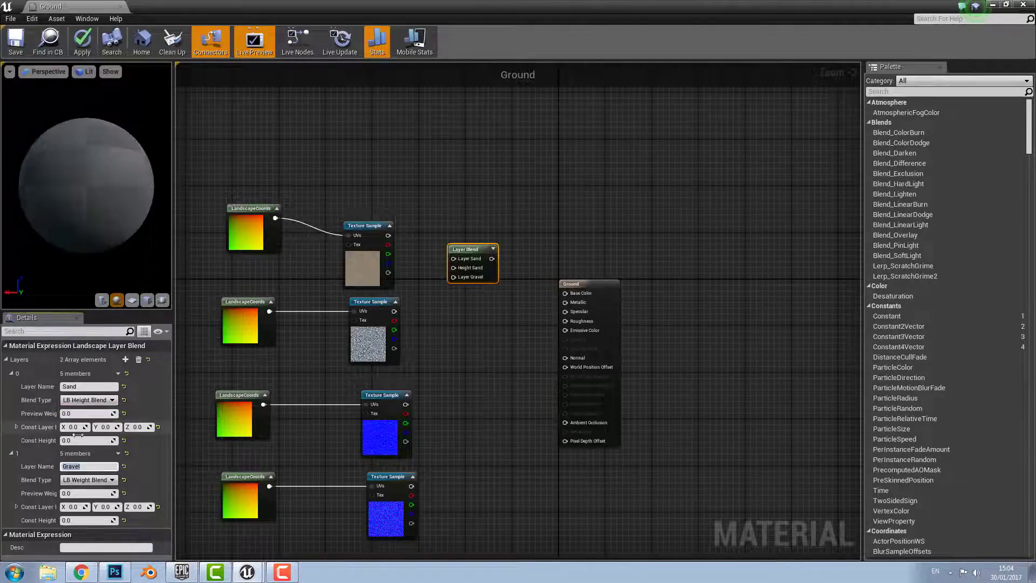
left_click(91, 479)
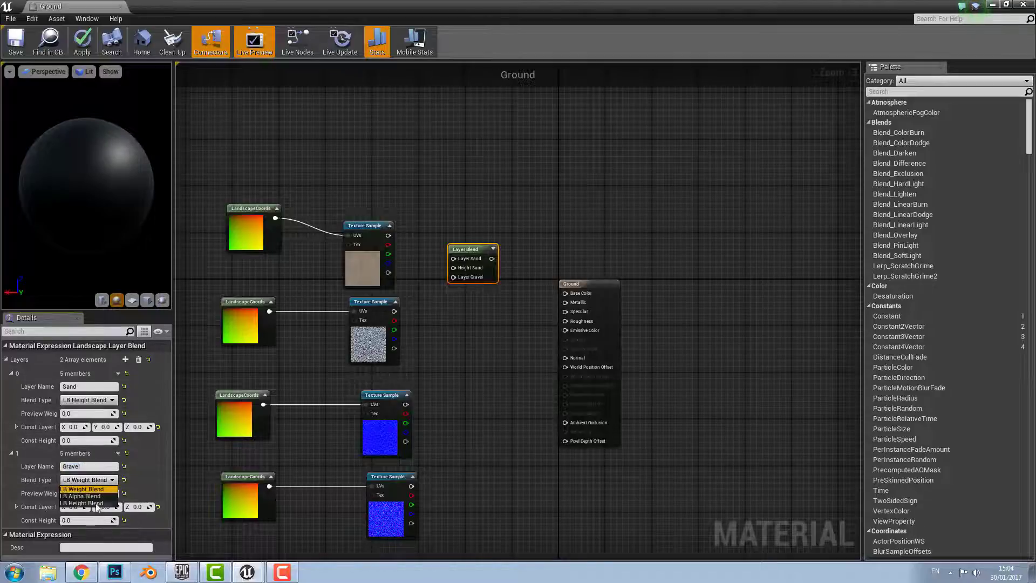
left_click(94, 503)
right_click_drag(433, 313, 454, 335)
scroll(453, 336, "up", 3)
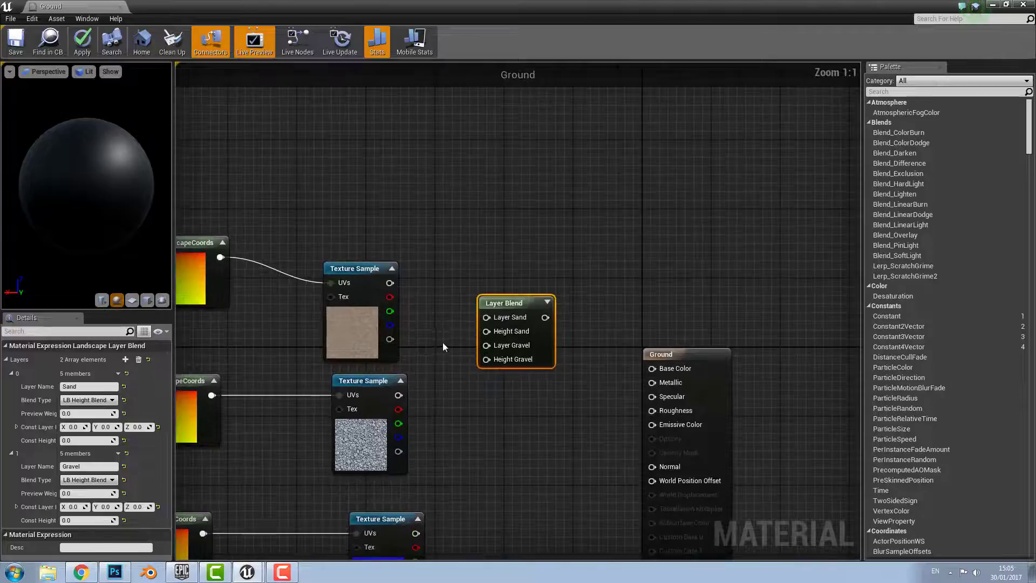
Wire sand and gravel colour and alpha pins into the Layer Blend's layer and height inputs
left_click_drag(412, 301, 411, 300)
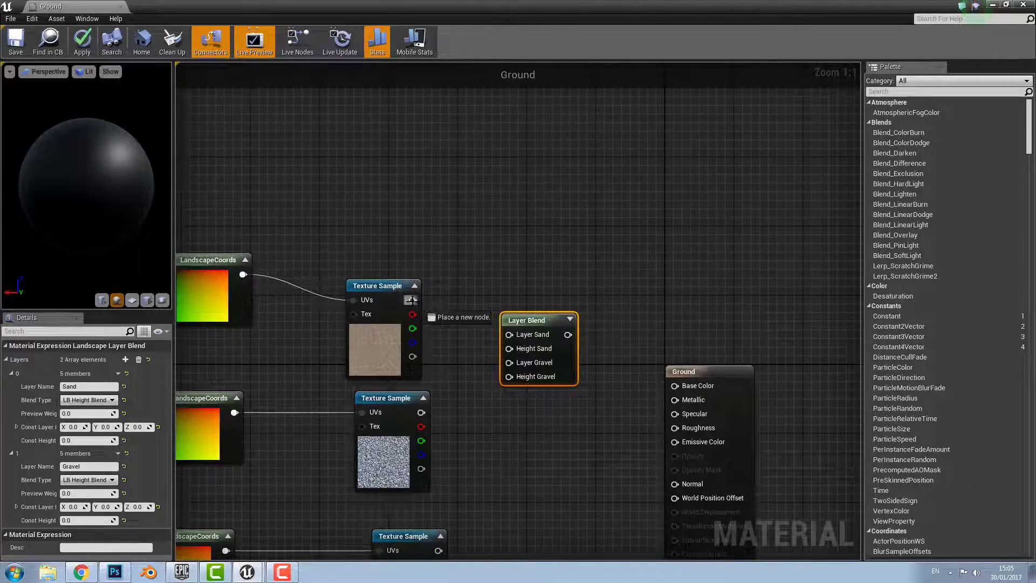
left_click_drag(500, 339, 509, 336)
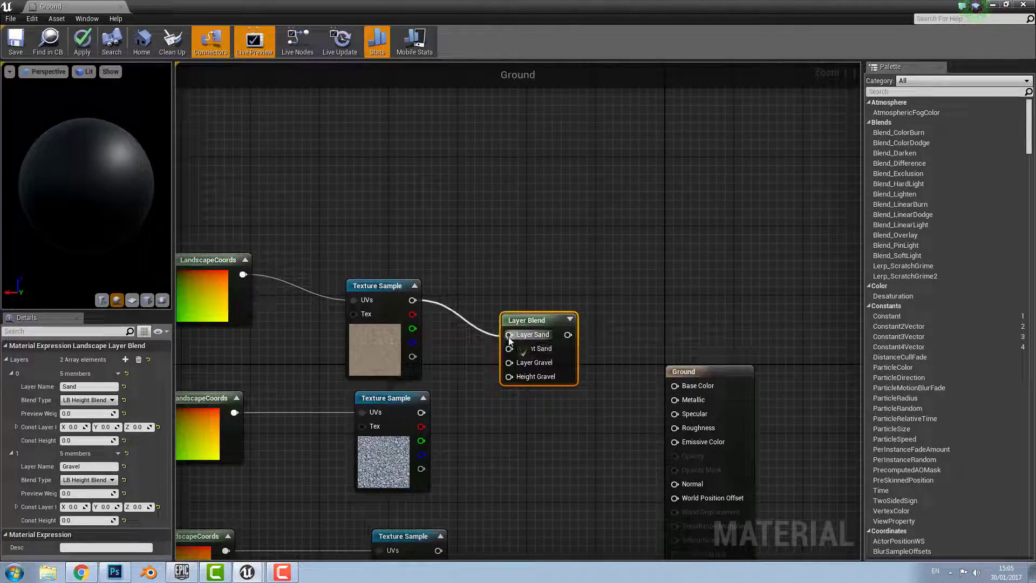
left_click_drag(413, 356, 512, 349)
right_click_drag(484, 398, 473, 316)
left_click_drag(411, 331, 500, 282)
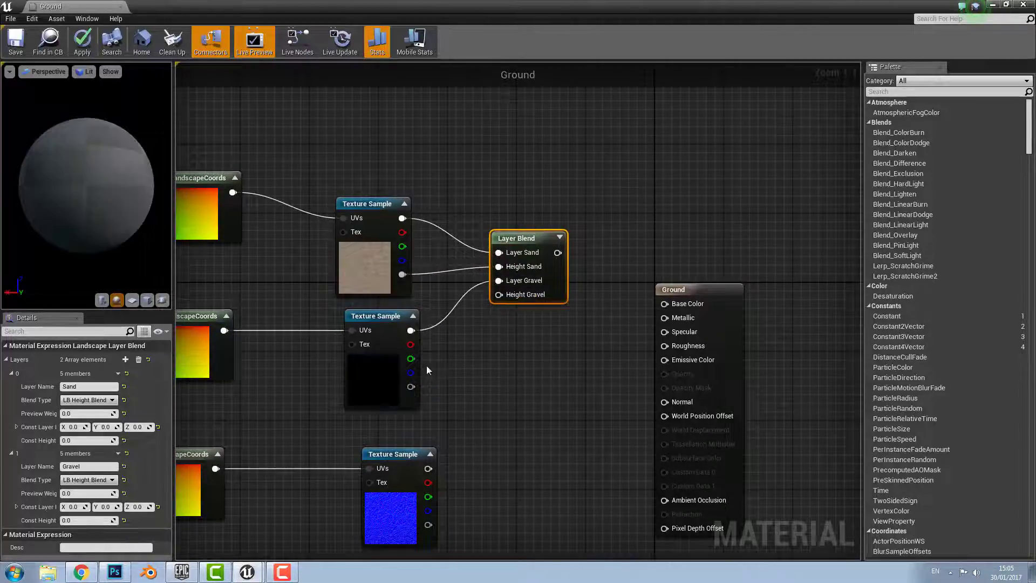
left_click_drag(411, 387, 500, 295)
right_click_drag(536, 356, 546, 328)
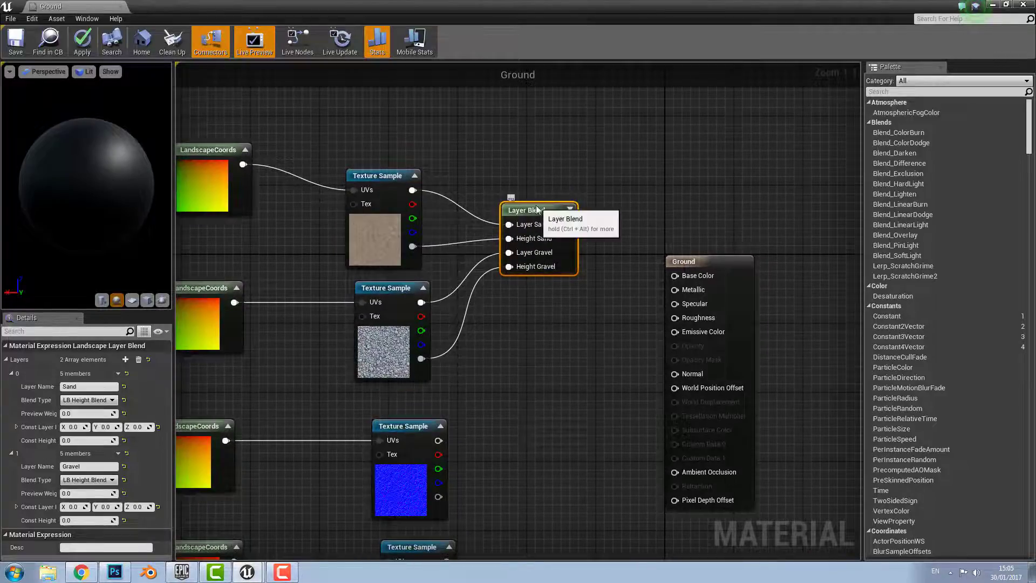
Paste a second Layer Blend, wire both normal maps into it, and feed it to Normal
right_click_drag(526, 405, 521, 310)
left_click(521, 341)
key("ctrl+v")
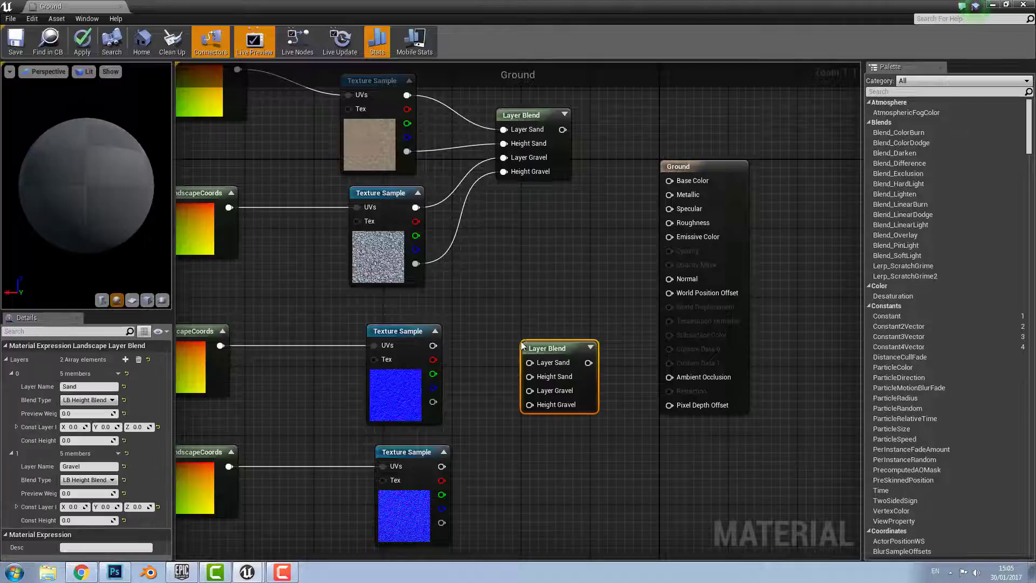
left_click_drag(436, 348, 515, 364)
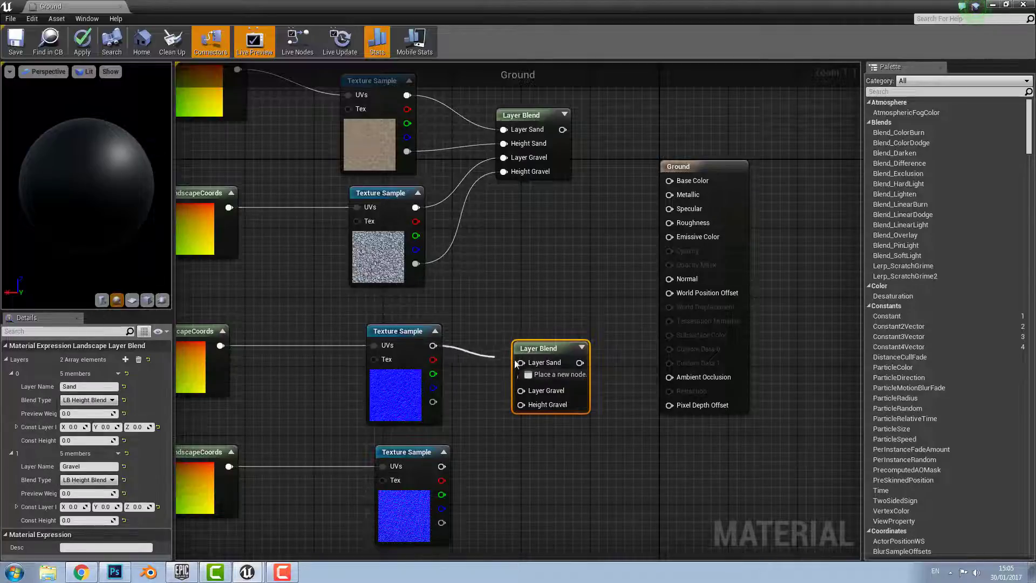
left_click(435, 361)
left_click_drag(435, 403, 521, 377)
left_click_drag(442, 466, 521, 391)
left_click_drag(441, 523, 521, 405)
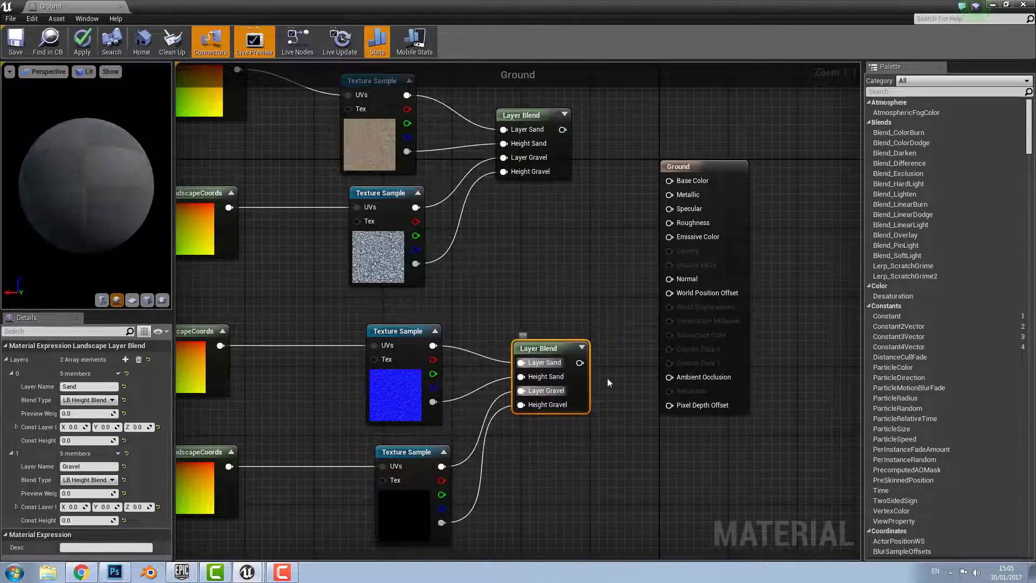
right_click_drag(607, 378, 516, 427)
left_click_drag(496, 427, 588, 344)
left_click_drag(478, 194, 588, 246)
scroll(491, 297, "down", 3)
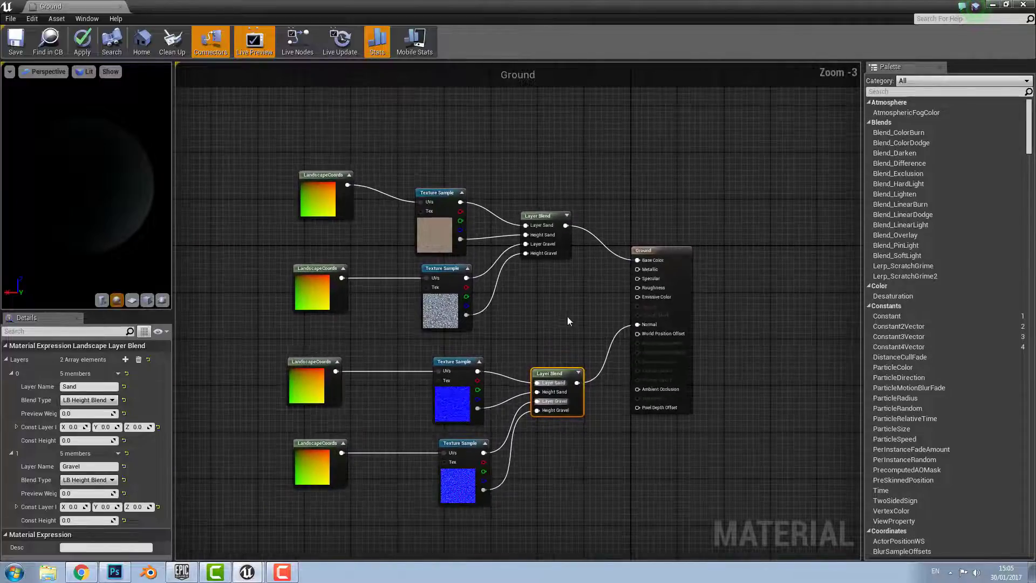
right_click_drag(568, 317, 508, 275)
right_click_drag(523, 327, 574, 404)
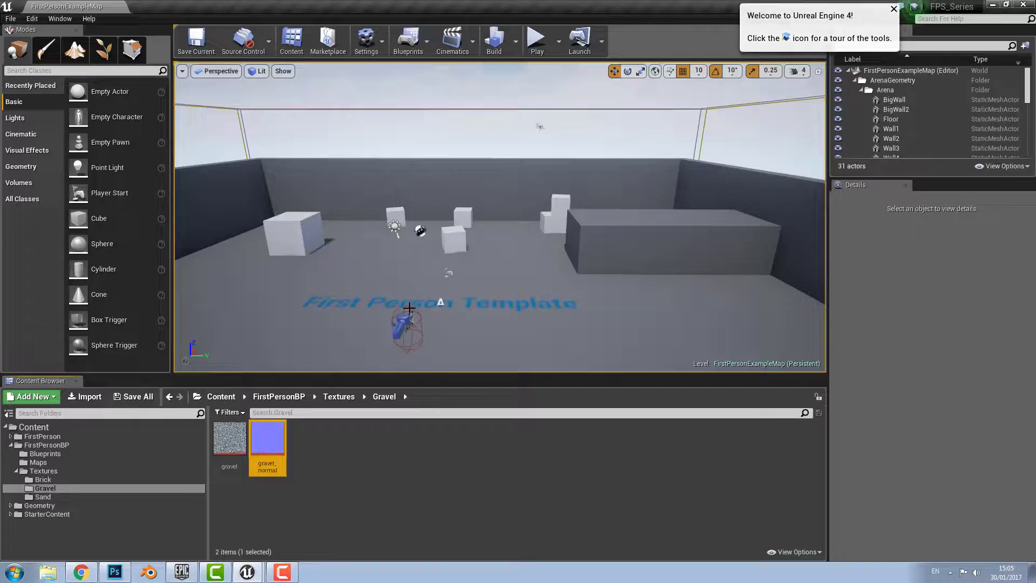
Frame and orbit the arena Floor, switching to Landscape mode and back to Place mode
left_click(526, 248)
key("f")
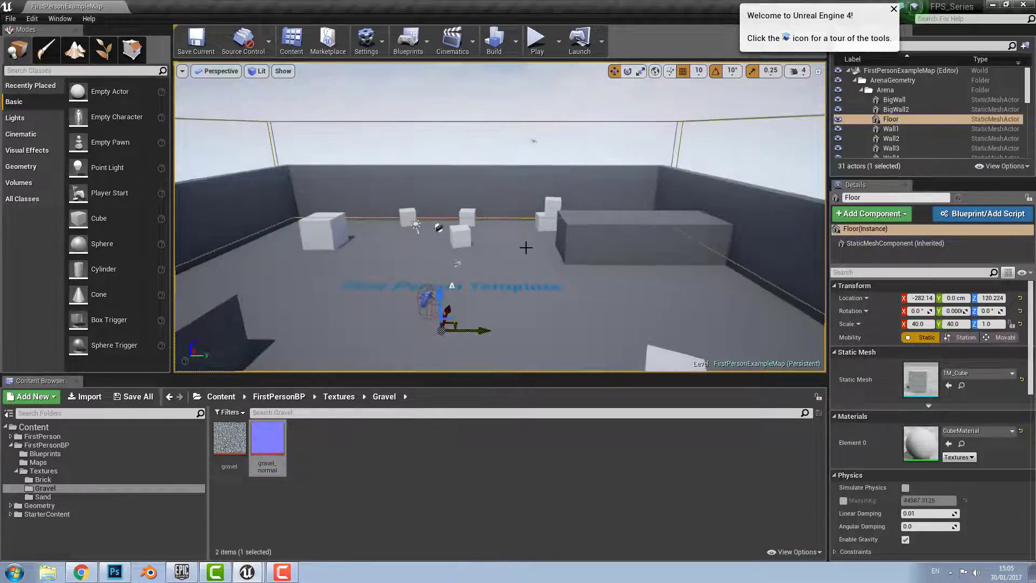
right_click_drag(644, 224, 671, 217)
scroll(676, 212, "down", 3)
scroll(646, 229, "up", 1)
scroll(527, 235, "up", 4)
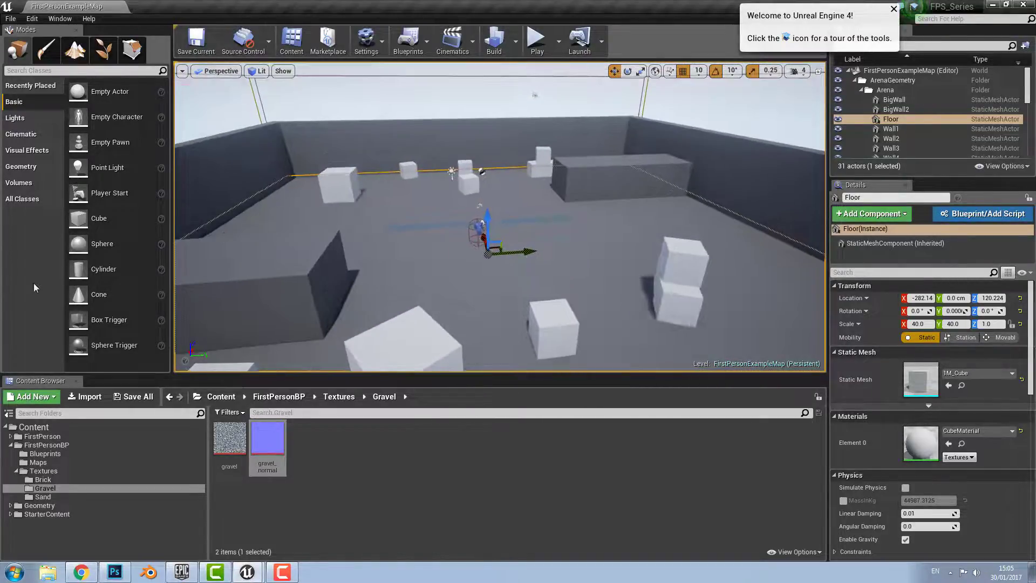
left_click(75, 49)
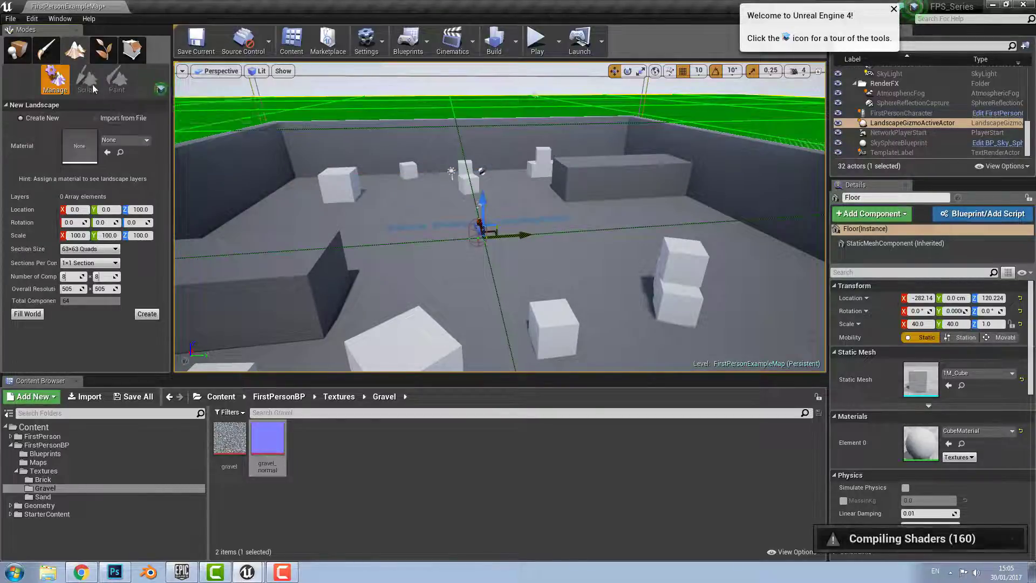
scroll(249, 226, "down", 4)
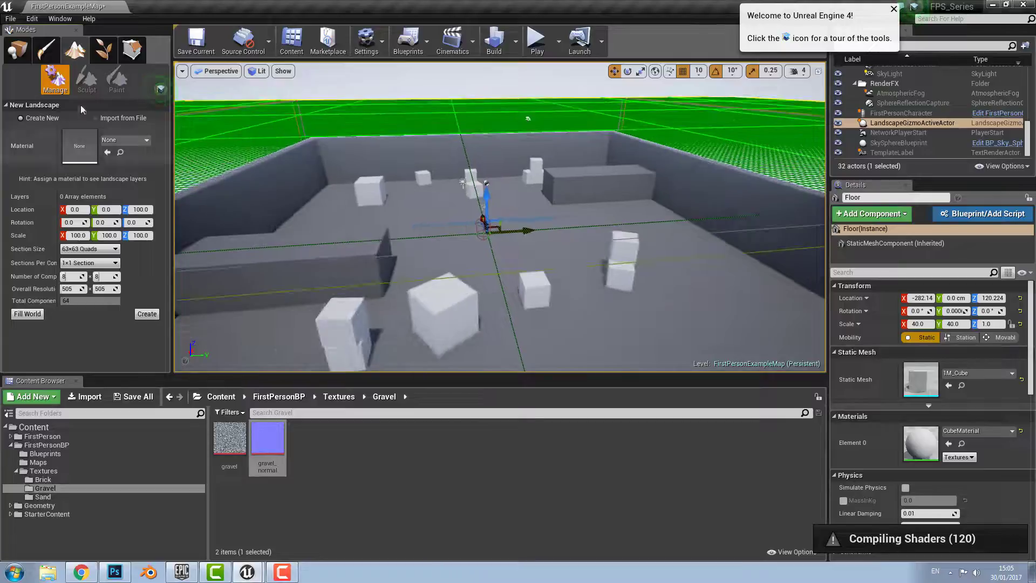
left_click(17, 49)
mouse_move(527, 199)
right_mouse_down()
mouse_move(464, 198)
mouse_move(521, 204)
right_mouse_up()
scroll(489, 254, "up", 3)
scroll(489, 254, "up", 4)
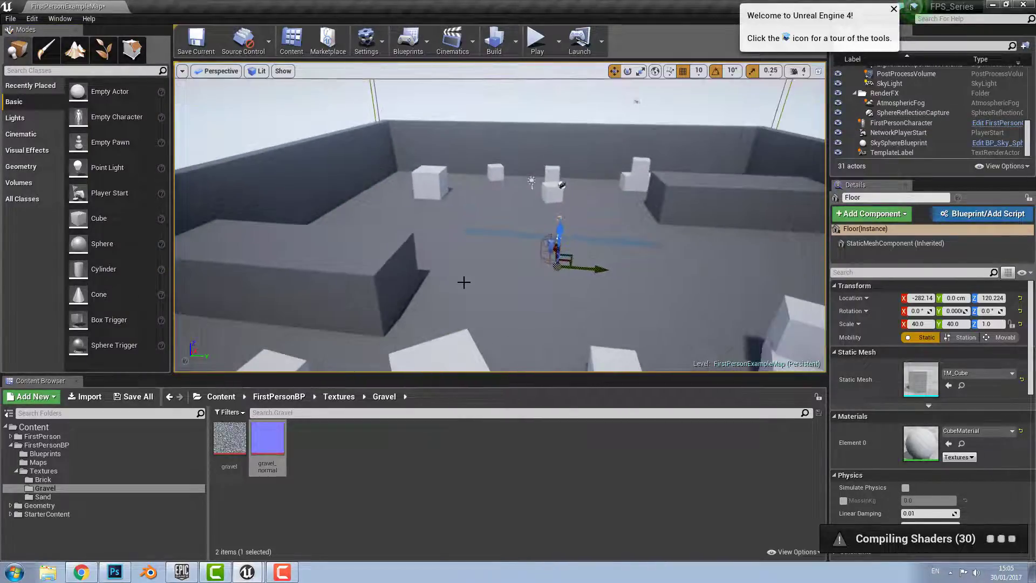
right_click_drag(416, 321, 390, 311)
Go to the Textures > Brick folder and delete the accidentally created new folder
left_click(339, 397)
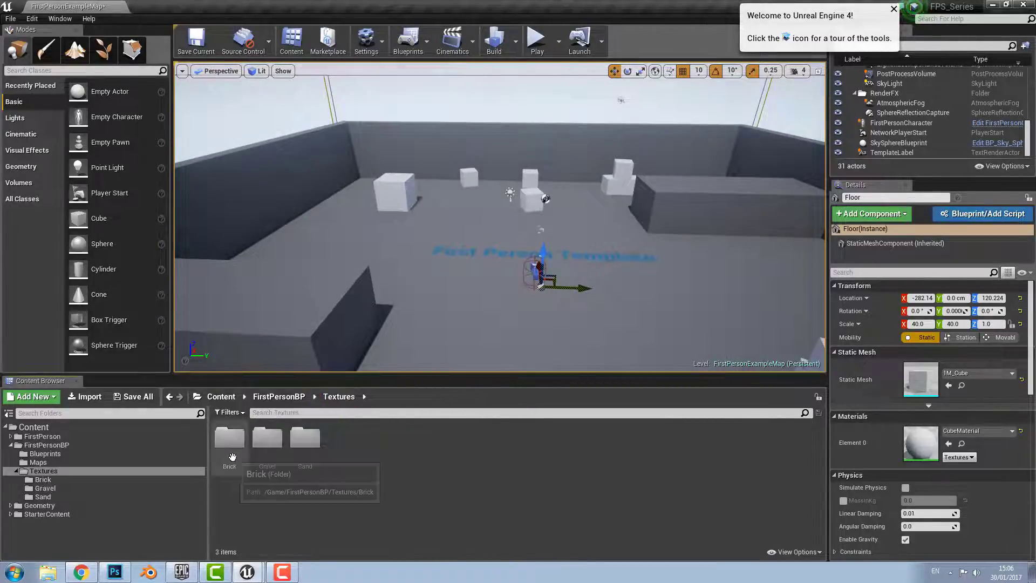
double_click(230, 438)
right_click(314, 443)
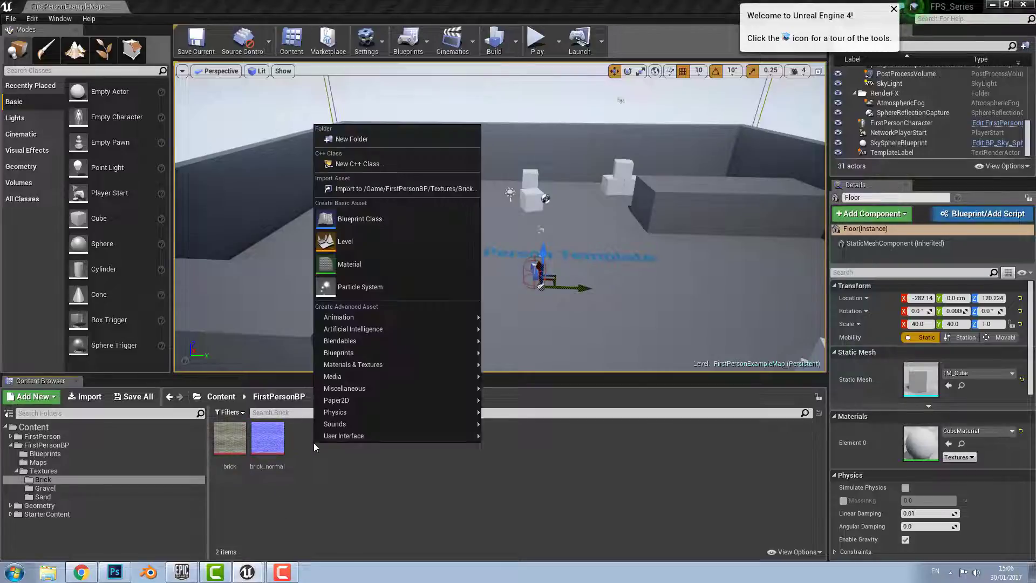
left_click(366, 143)
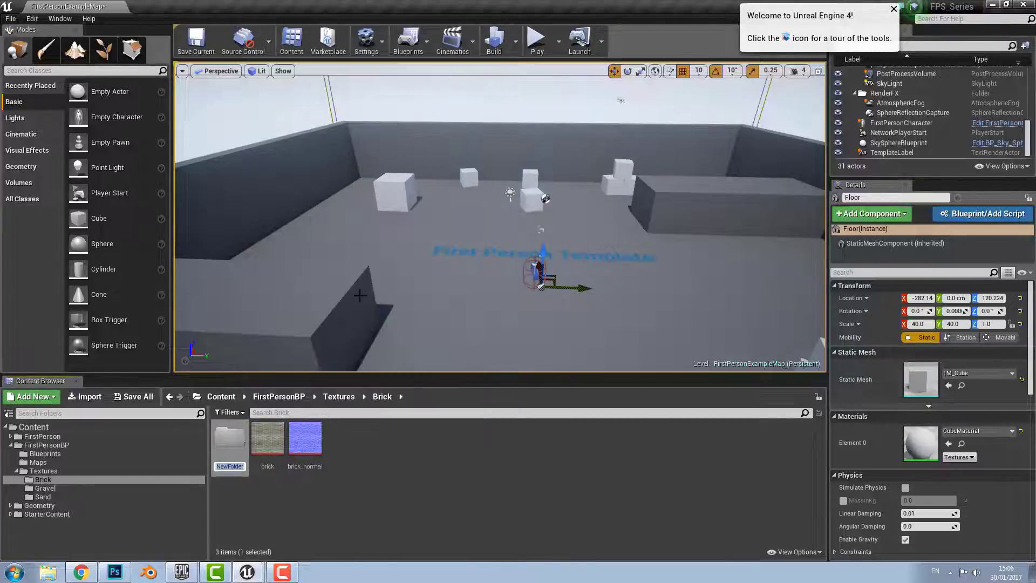
left_click(271, 506)
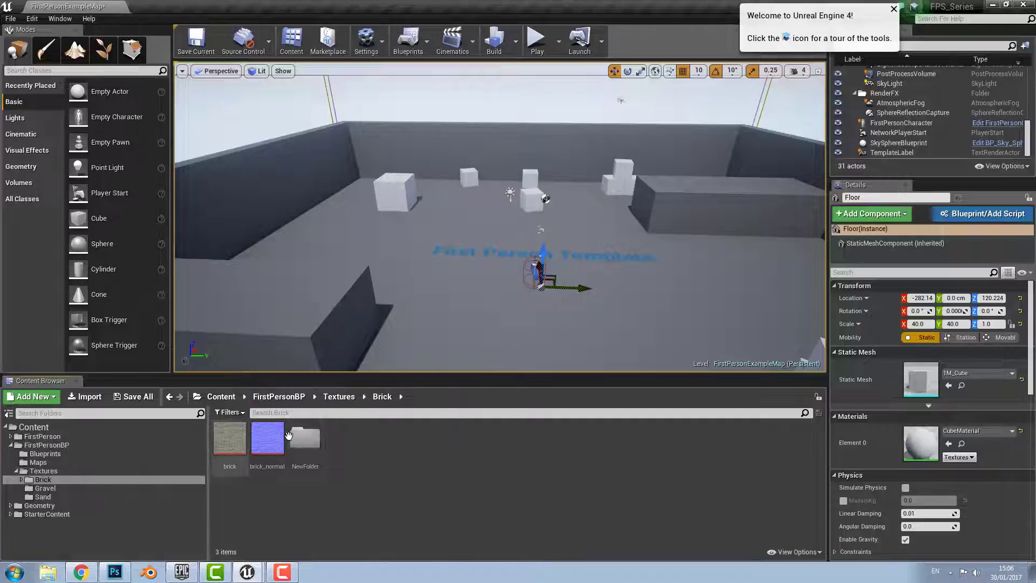
left_click(305, 438)
key("Delete")
left_click(391, 465)
Create a new material named Brick_Material and bring its Material Editor forward
right_click(371, 457)
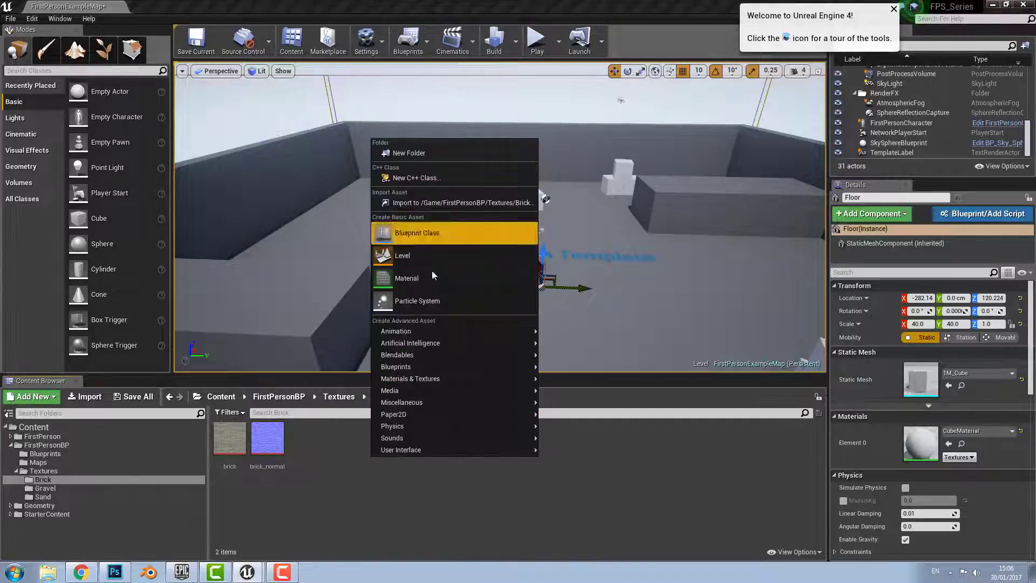
left_click(432, 232)
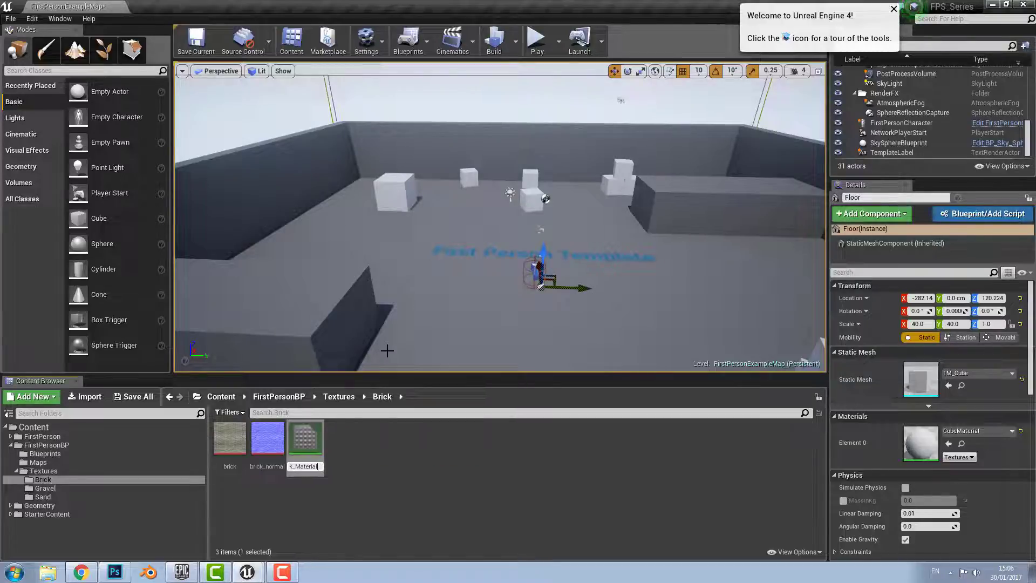
key("Return")
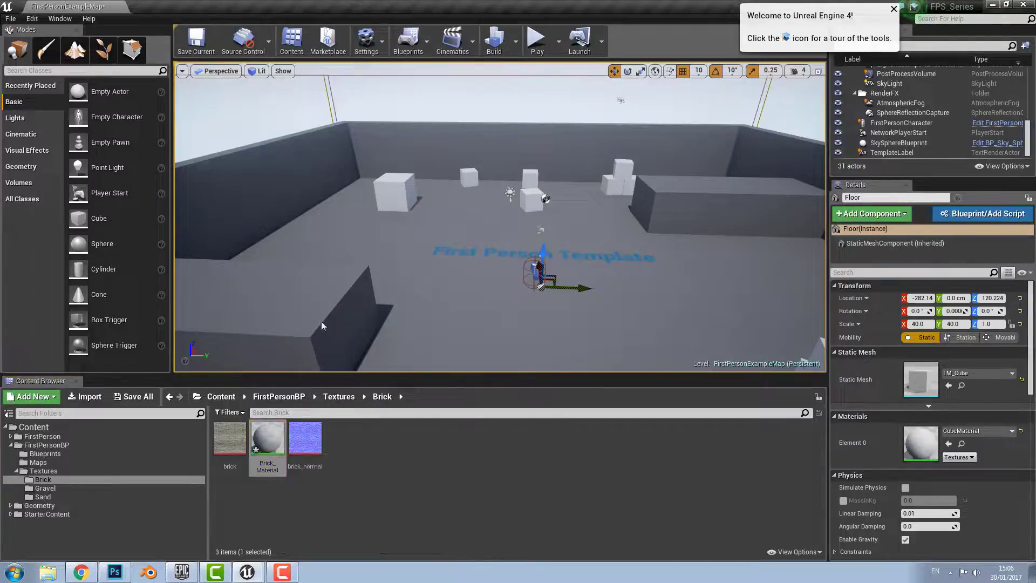
left_click(251, 574)
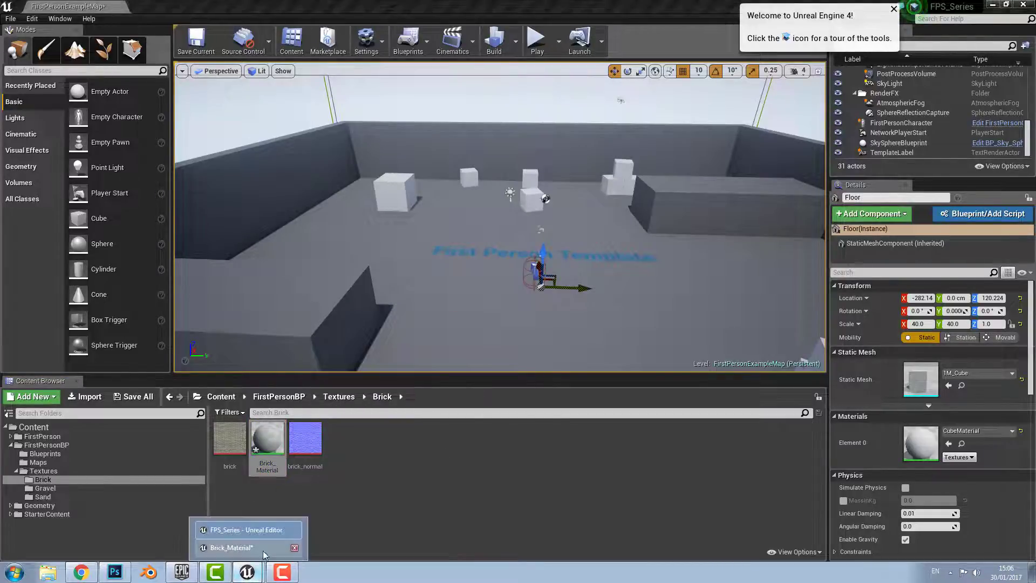
left_click(262, 551)
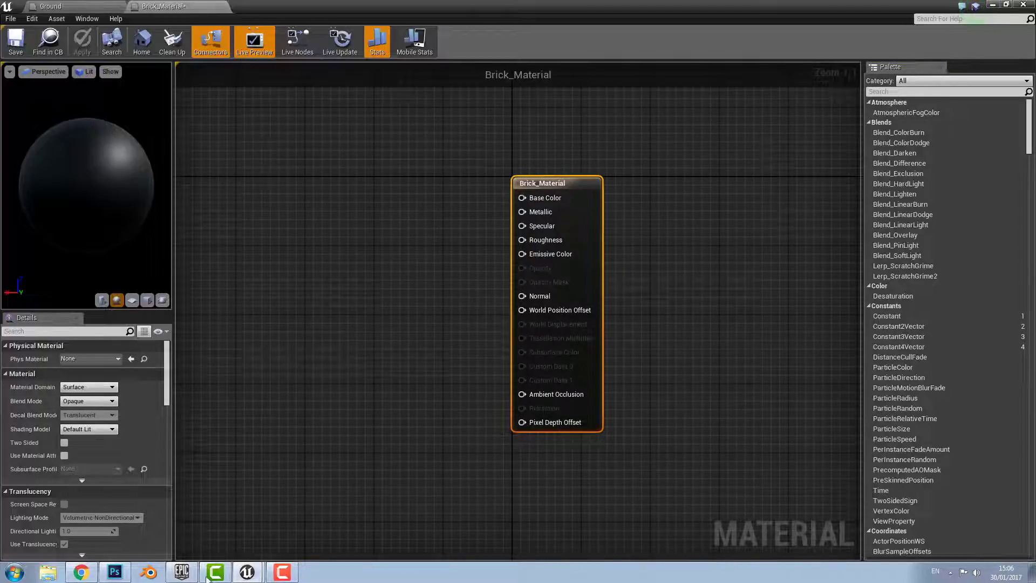
Add the brick and brick_normal textures to the Brick_Material graph
right_click(339, 203)
left_click(354, 180)
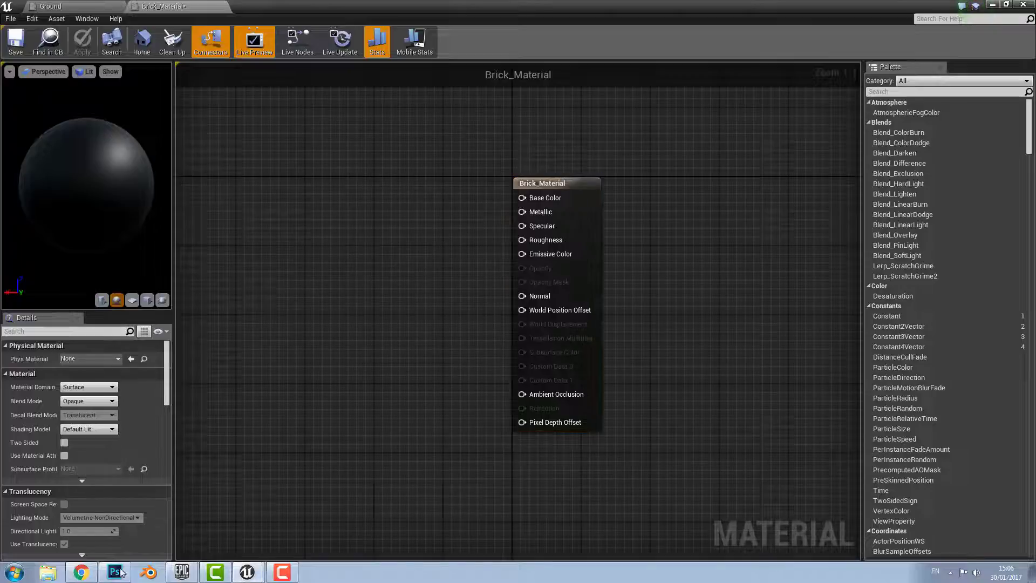
left_click(1007, 5)
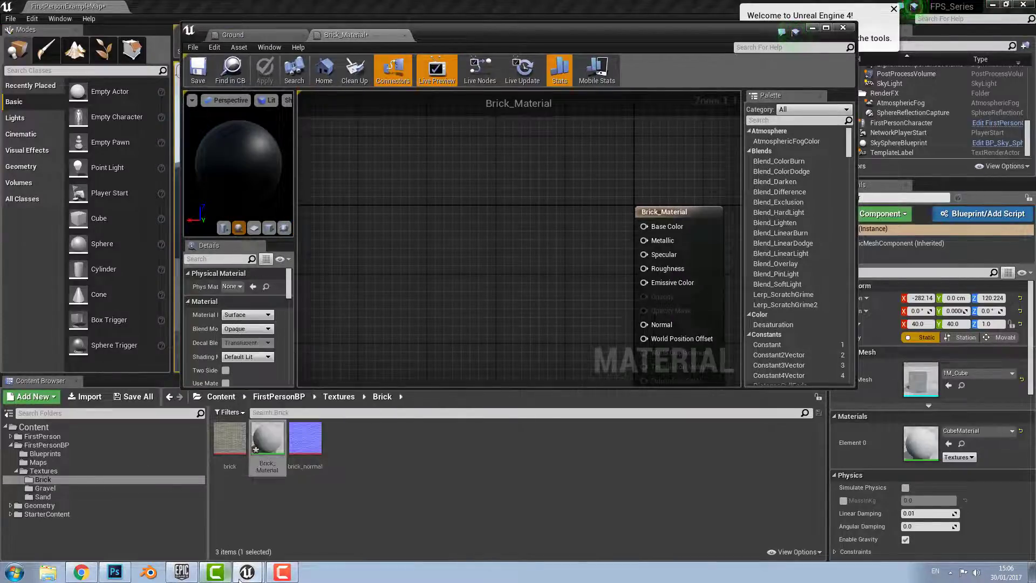
left_click(264, 568)
left_click_drag(229, 439, 434, 237)
left_click_drag(305, 439, 474, 371)
right_click_drag(572, 290, 534, 252)
right_click_drag(386, 215, 423, 161)
scroll(415, 182, "down", 5)
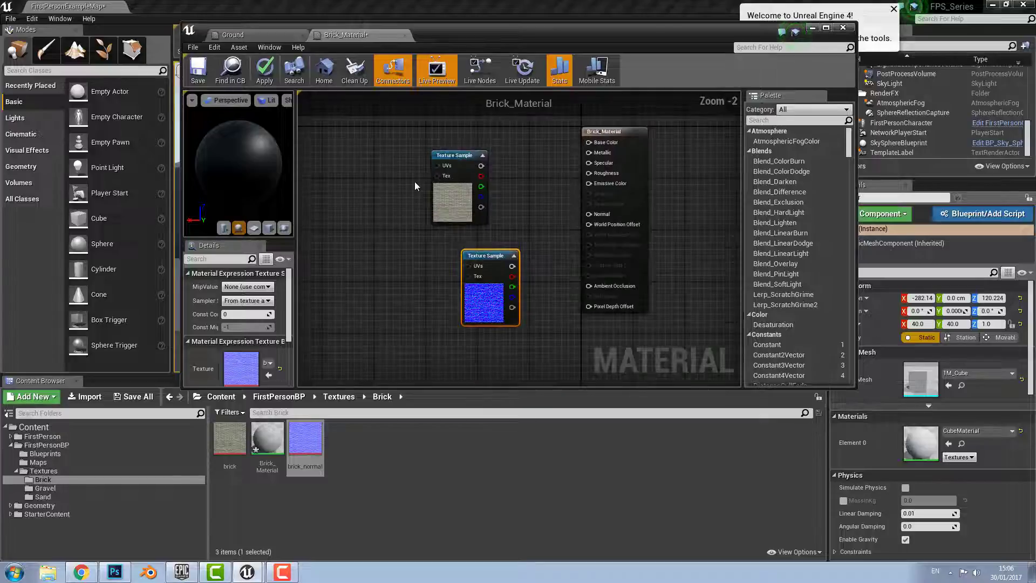
Add two LandscapeLayerCoords nodes, one for each texture
right_click(424, 271)
type("lands")
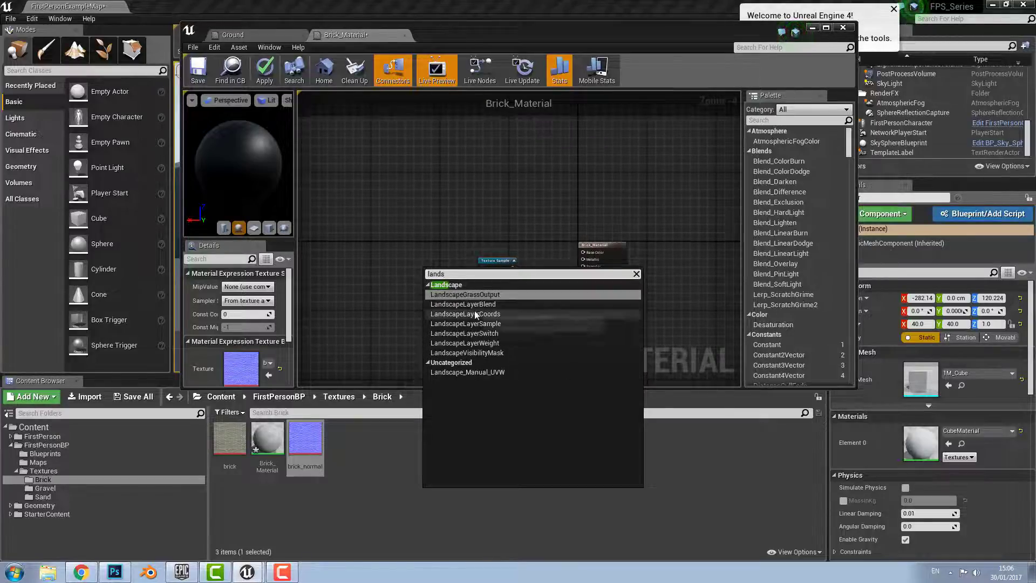
left_click(465, 314)
right_click(434, 355)
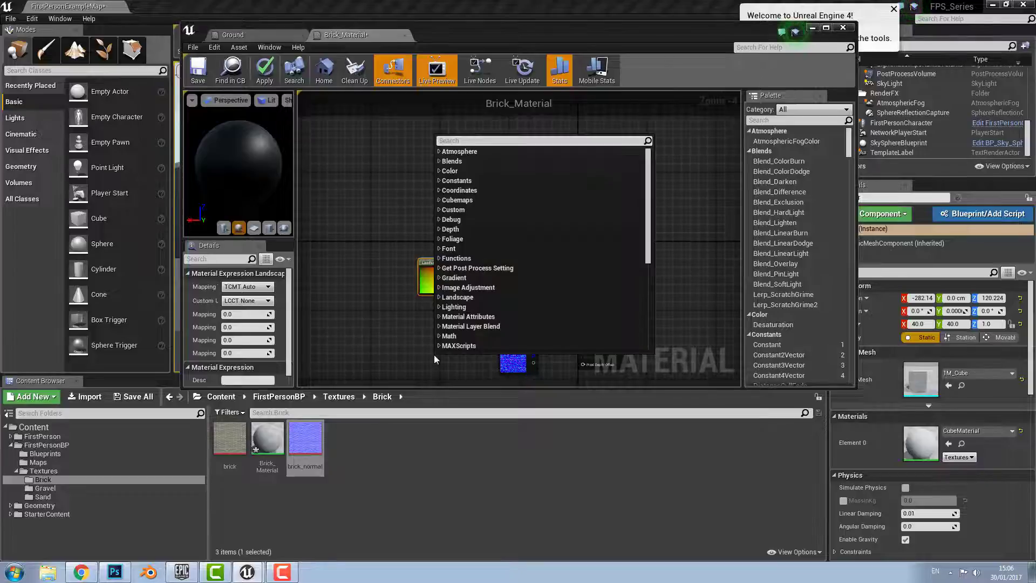
left_click(410, 334)
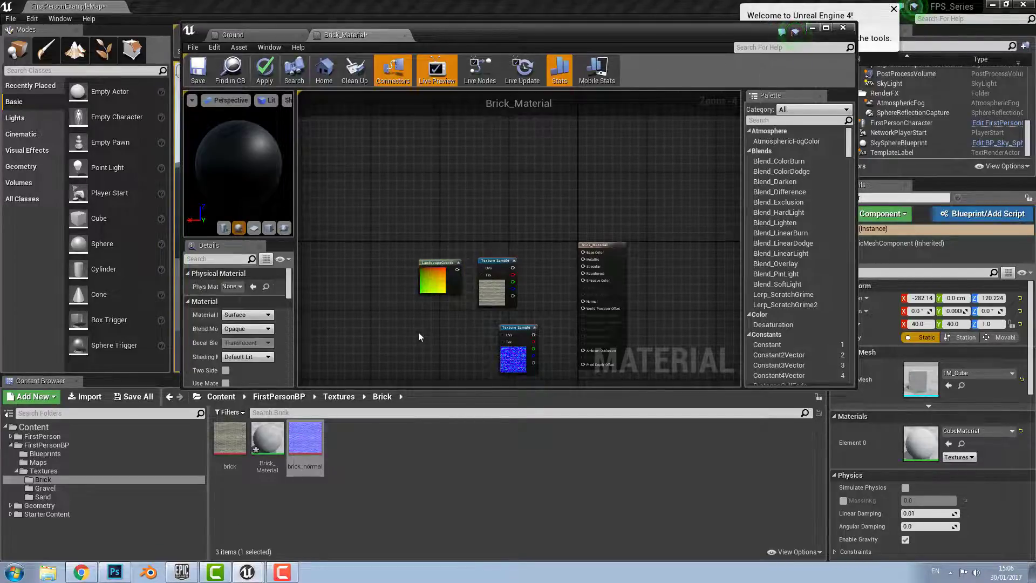
key("ctrl+c")
key("ctrl+v")
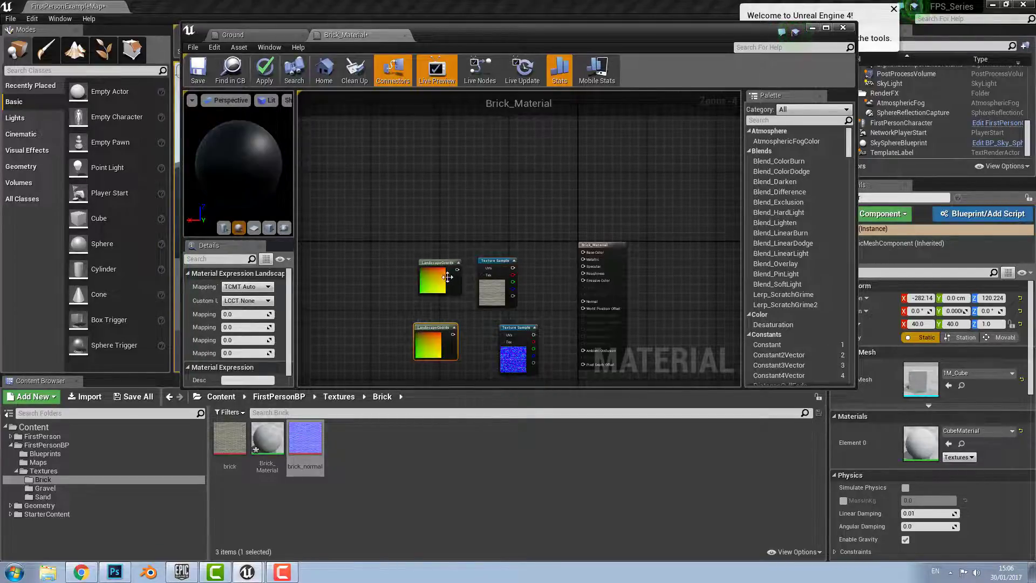
Wire the coords into both UVs, brick into Base Color and brick_normal into Normal, then apply
left_click_drag(457, 269, 487, 270)
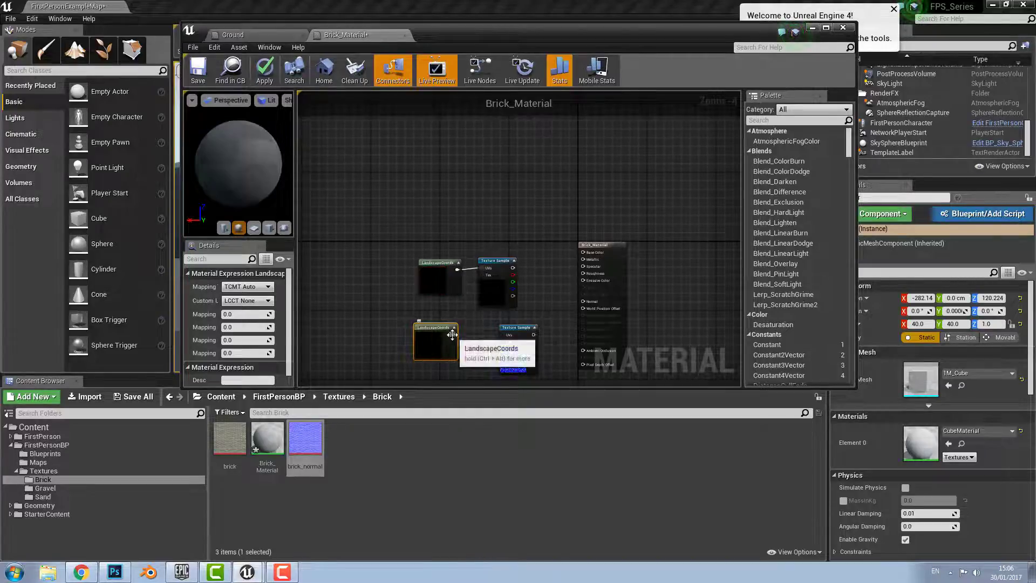
left_click_drag(453, 334, 503, 335)
right_click_drag(542, 293, 451, 297)
left_click_drag(420, 273, 492, 259)
left_click_drag(442, 341, 495, 307)
key("ctrl+s")
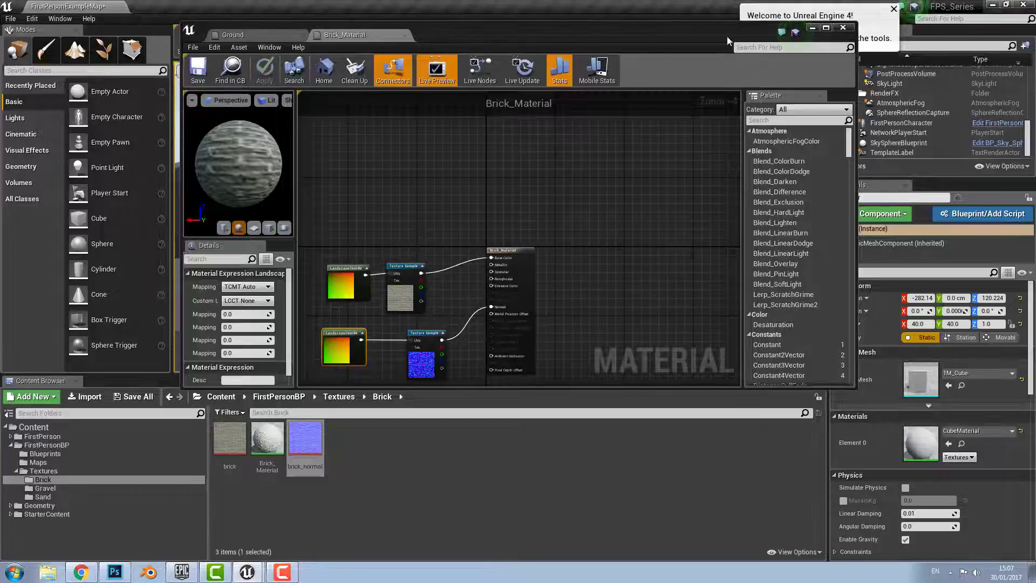
Close the Material Editor, confirming that the changes to Brick_Material are applied
left_click(842, 28)
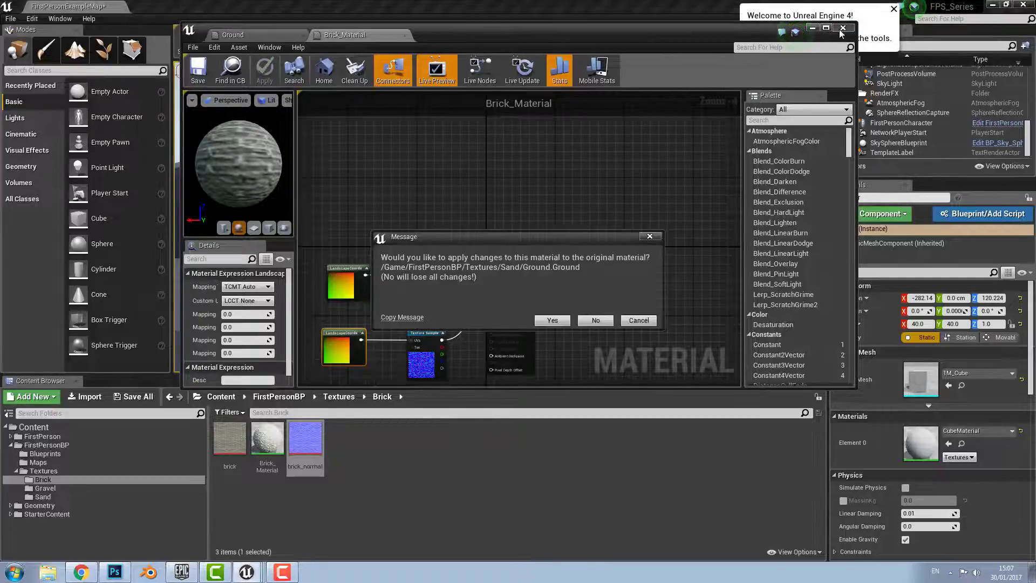
left_click(553, 322)
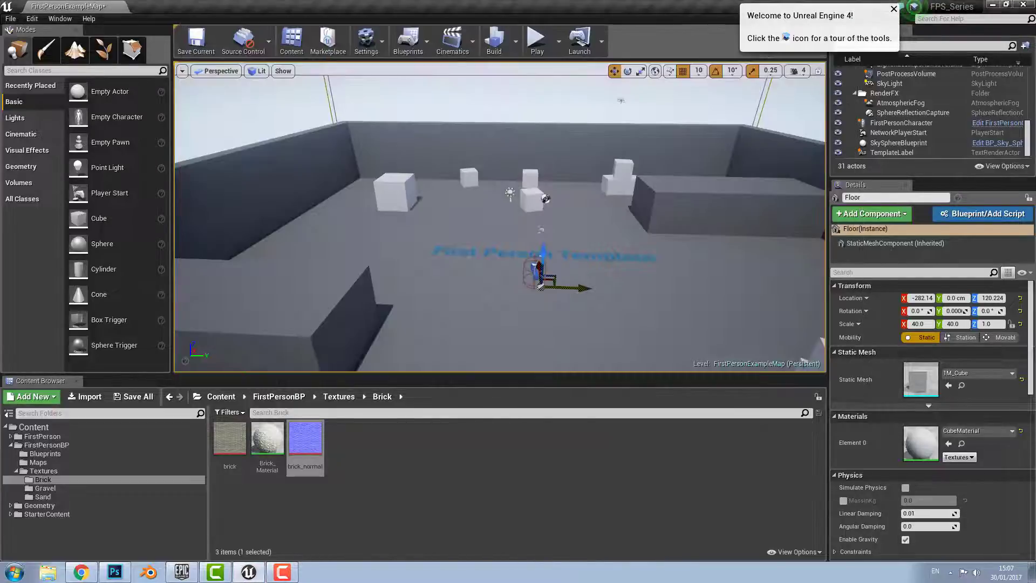
right_click_drag(553, 322, 556, 303)
scroll(520, 296, "up", 5)
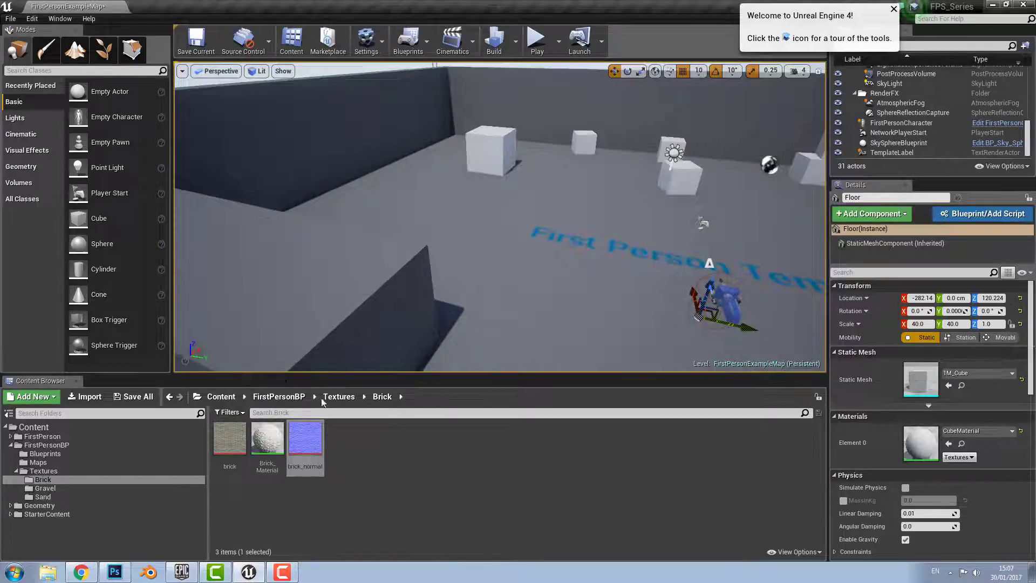
Put Brick_Material on the BigWall box and start a Play in Editor session
left_click_drag(268, 455, 387, 329)
right_click_drag(387, 330, 380, 330)
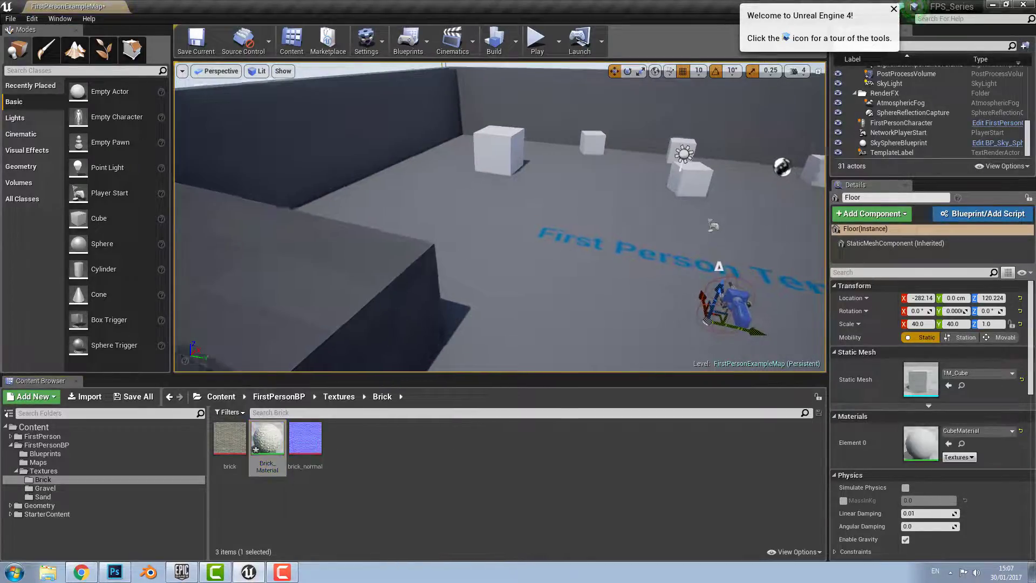
right_click_drag(458, 252, 406, 266)
key("ctrl+y")
right_click_drag(541, 220, 499, 243)
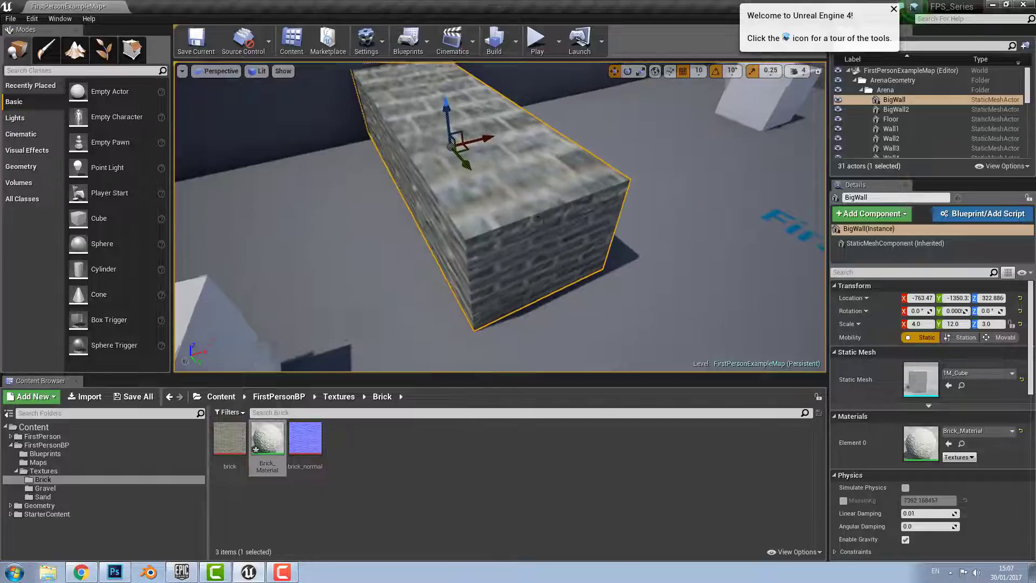
scroll(540, 219, "down", 5)
left_click(534, 48)
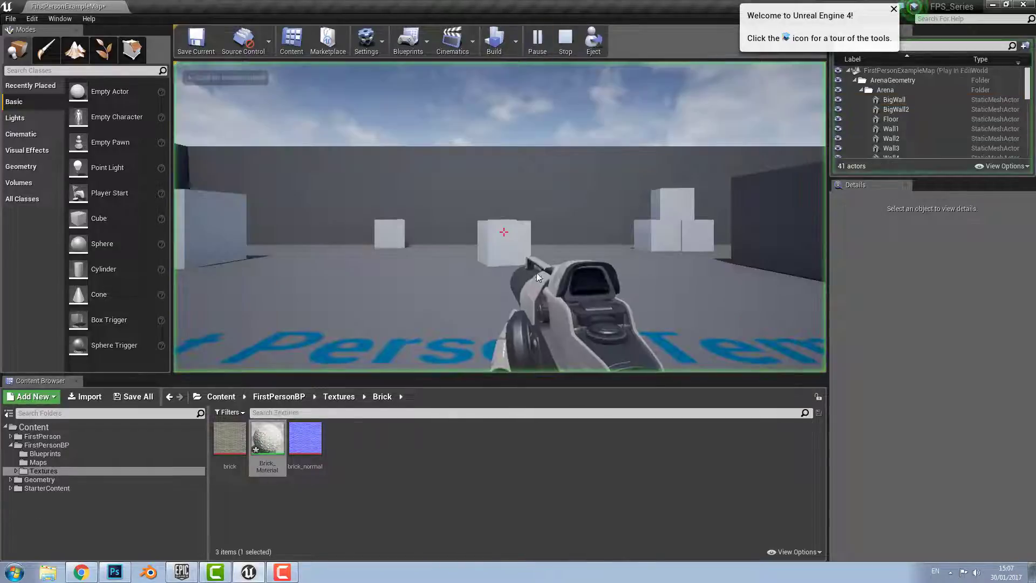
Walk around the brick box in first person, then stop the play-test
key("w")
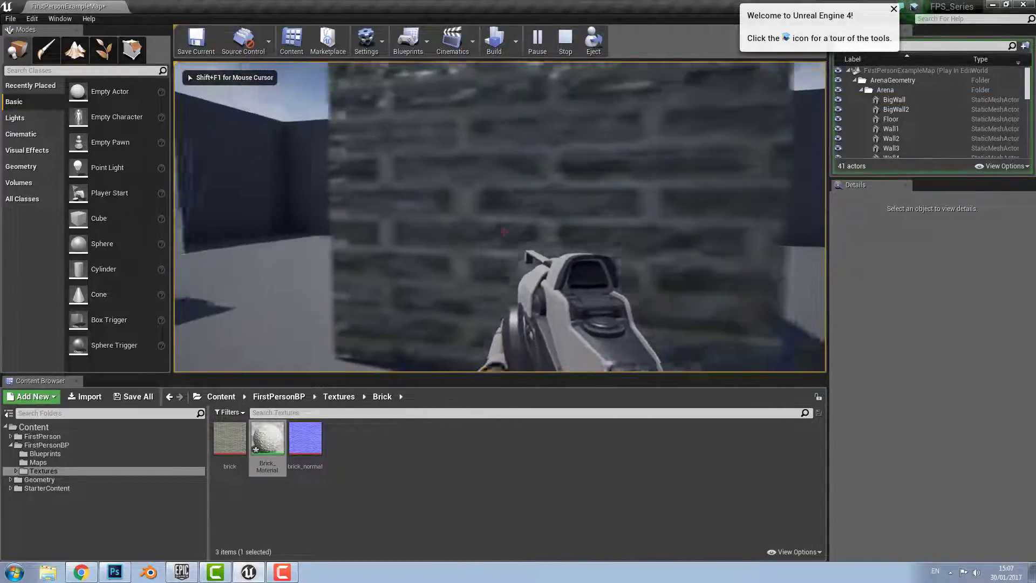
key("d")
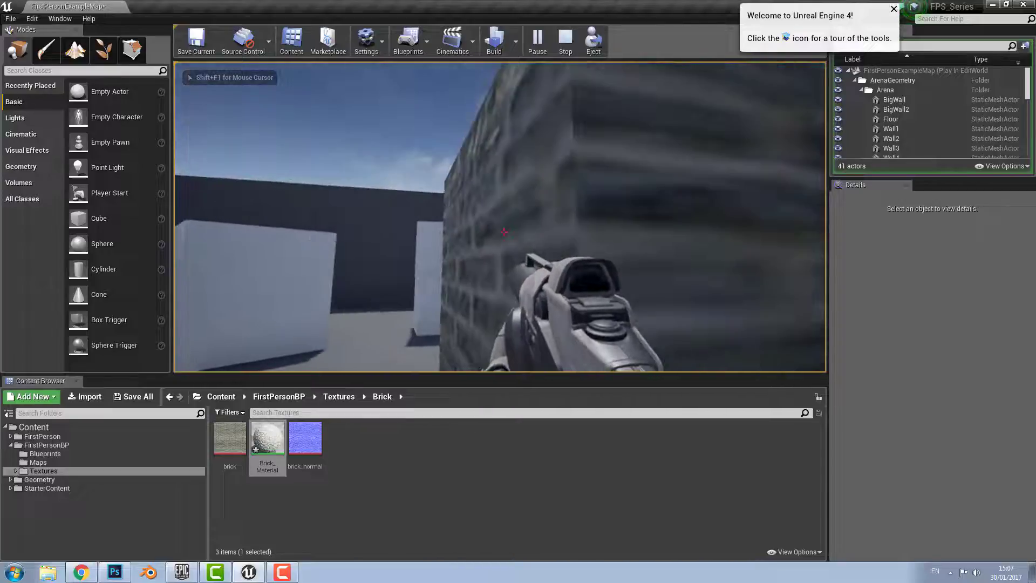
key("Escape")
Orbit the editor viewport around the arena and select Wall4
scroll(417, 227, "down", 10)
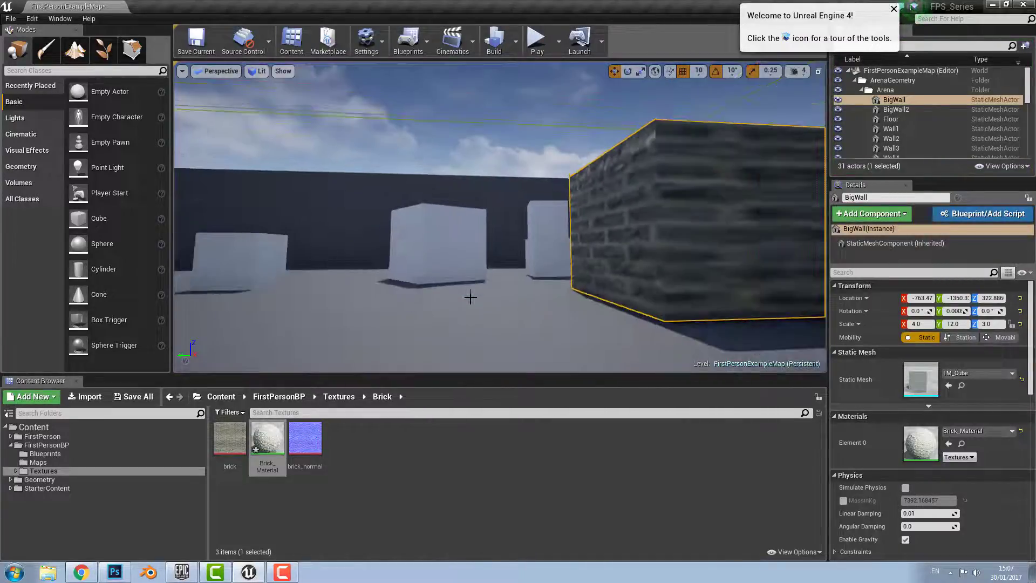
right_click_drag(424, 293, 396, 308)
scroll(396, 308, "down", 5)
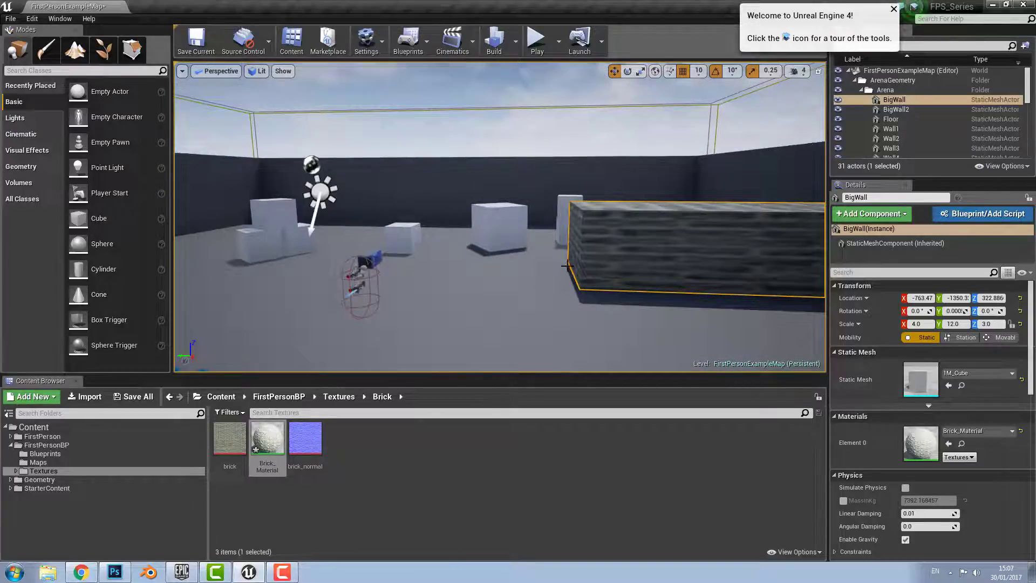
right_click_drag(567, 265, 656, 253)
left_click(747, 229)
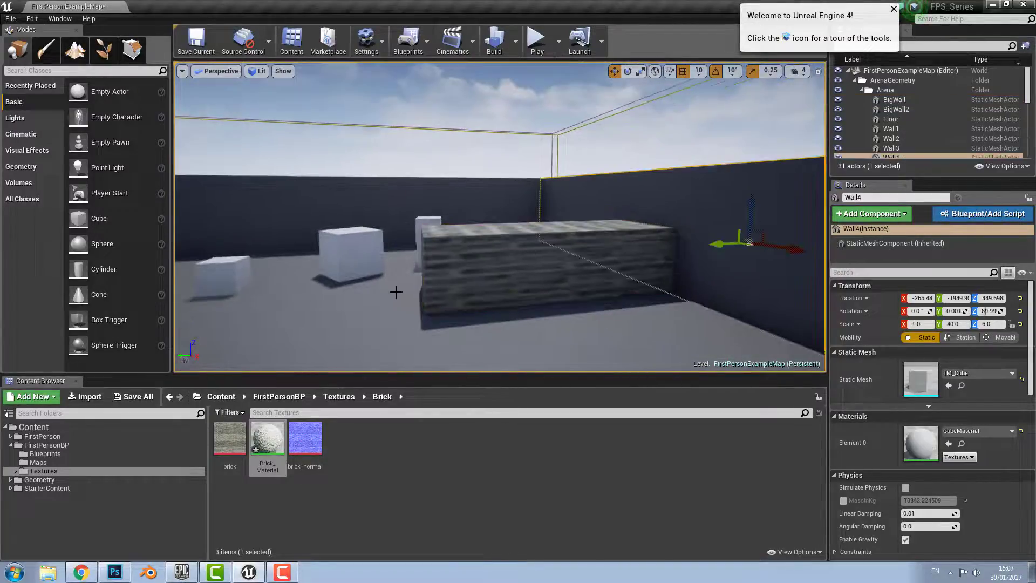
right_click_drag(396, 292, 494, 319)
scroll(394, 293, "down", 3)
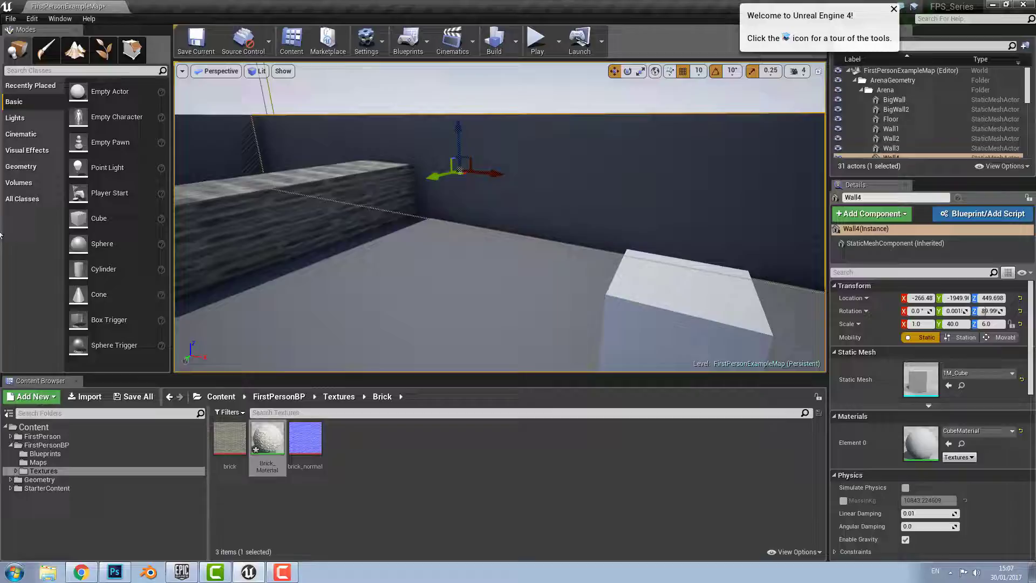
left_click(27, 181)
Place a 200 × 200 × 200 Box brush from the Geometry shapes into the arena
left_click(51, 169)
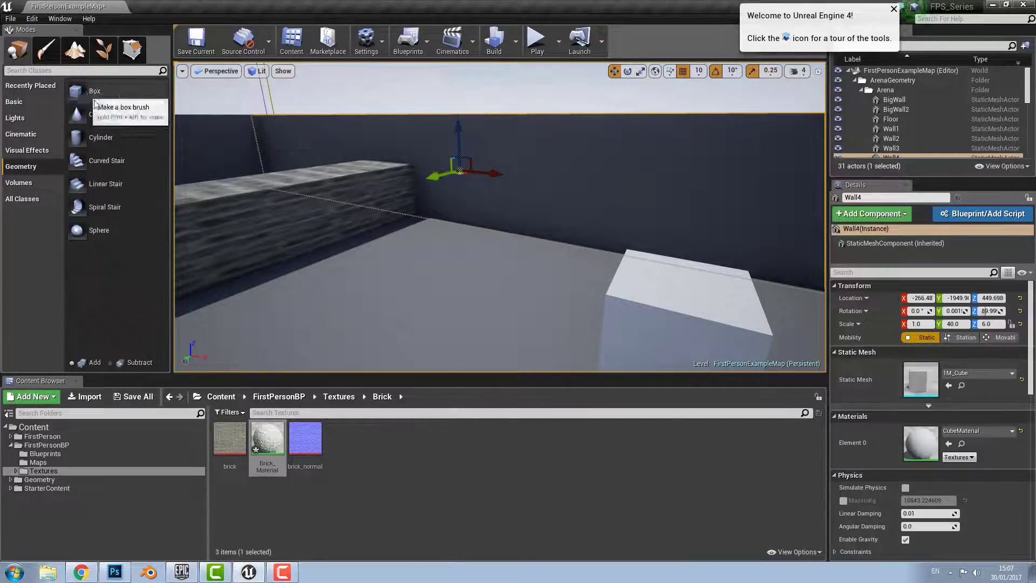
mouse_move(95, 102)
left_mouse_down()
mouse_move(456, 318)
mouse_move(448, 302)
left_mouse_up()
mouse_move(438, 211)
right_mouse_down()
mouse_move(475, 208)
mouse_move(438, 211)
mouse_move(490, 219)
mouse_move(533, 9)
right_mouse_up()
Play-test again, walking up to and around the brick box before ending the session
left_click(538, 37)
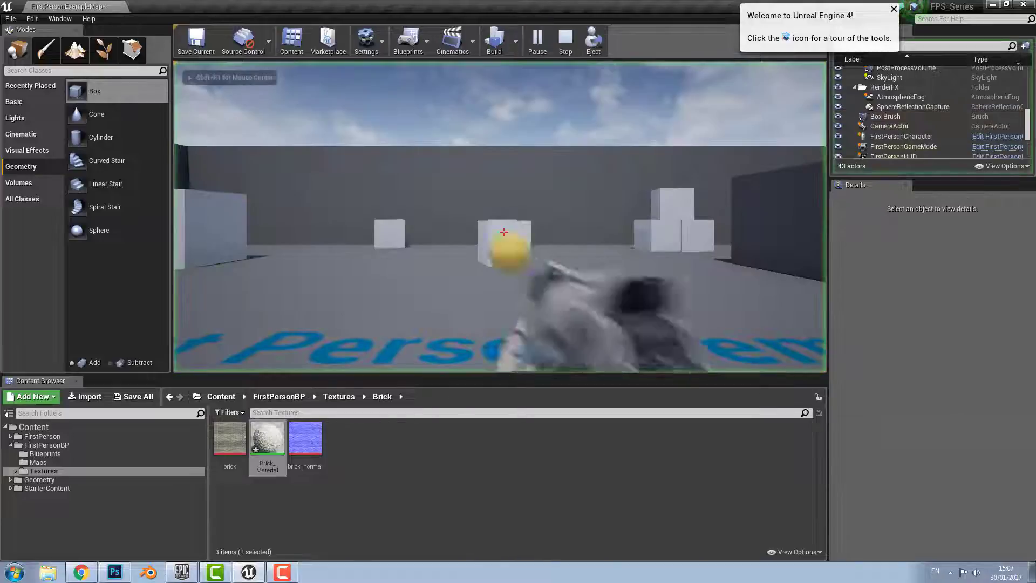
key("w")
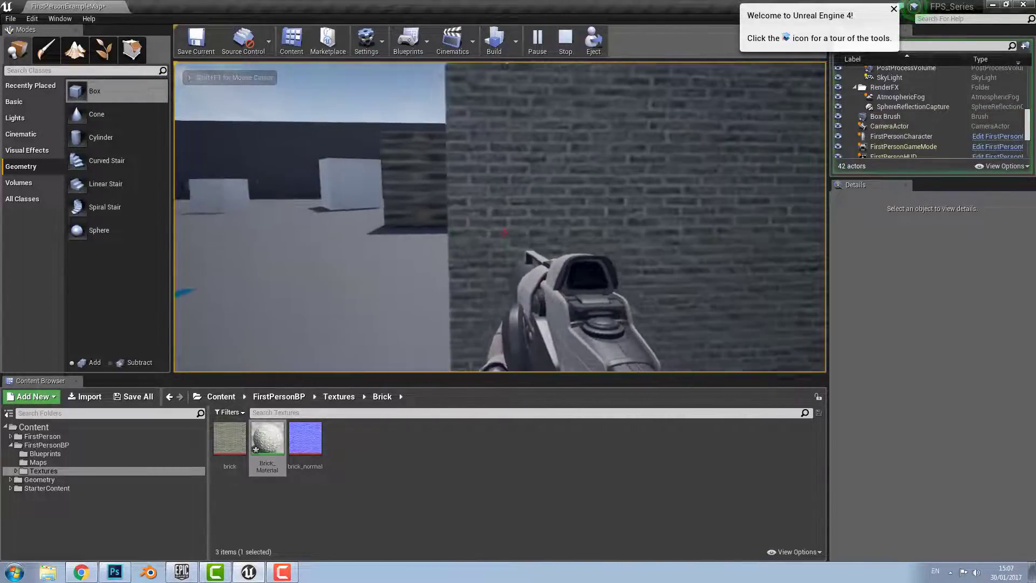
key("s")
key("a")
key("w")
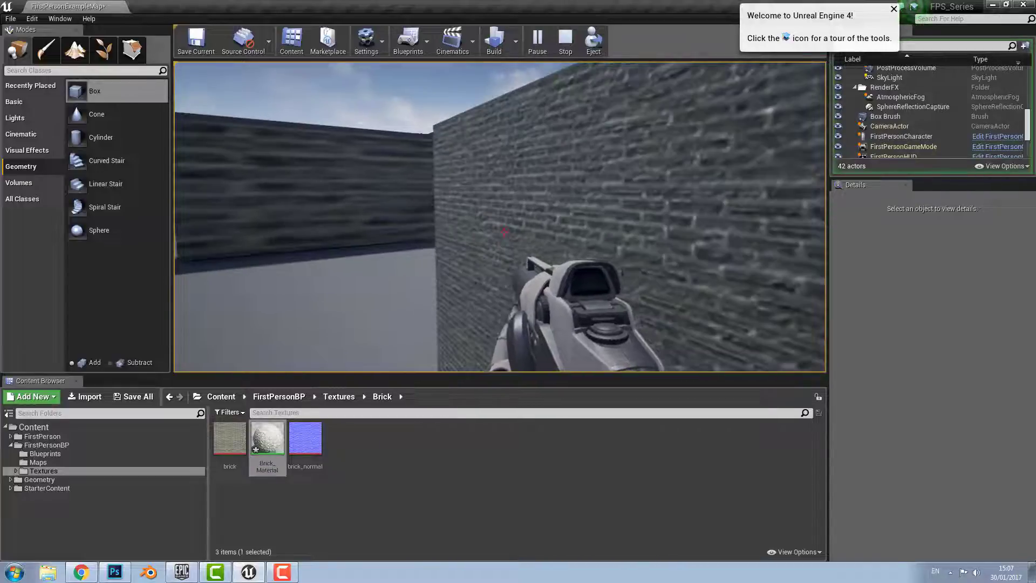
key("a")
key("w")
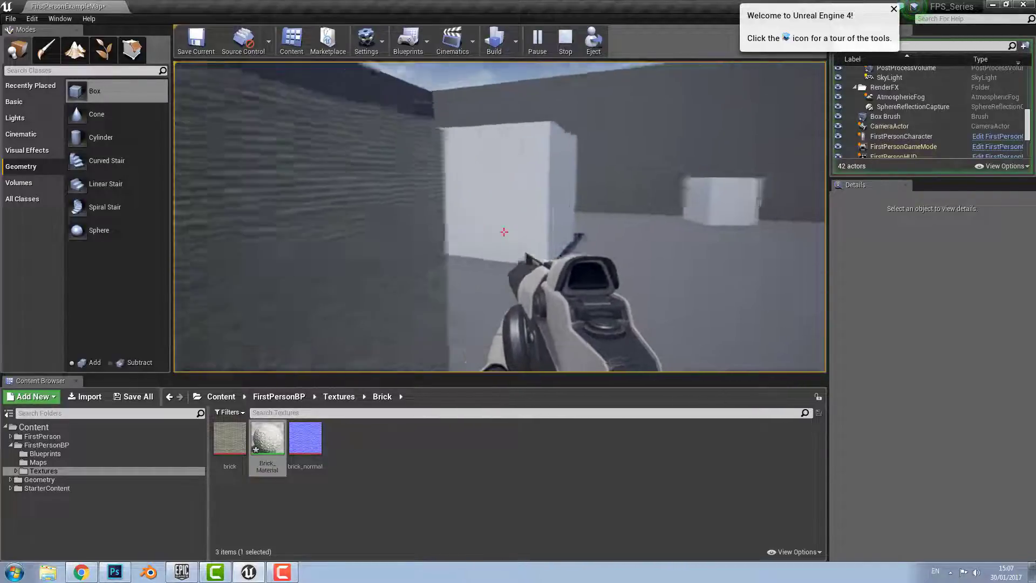
key("s")
key("w")
key("s")
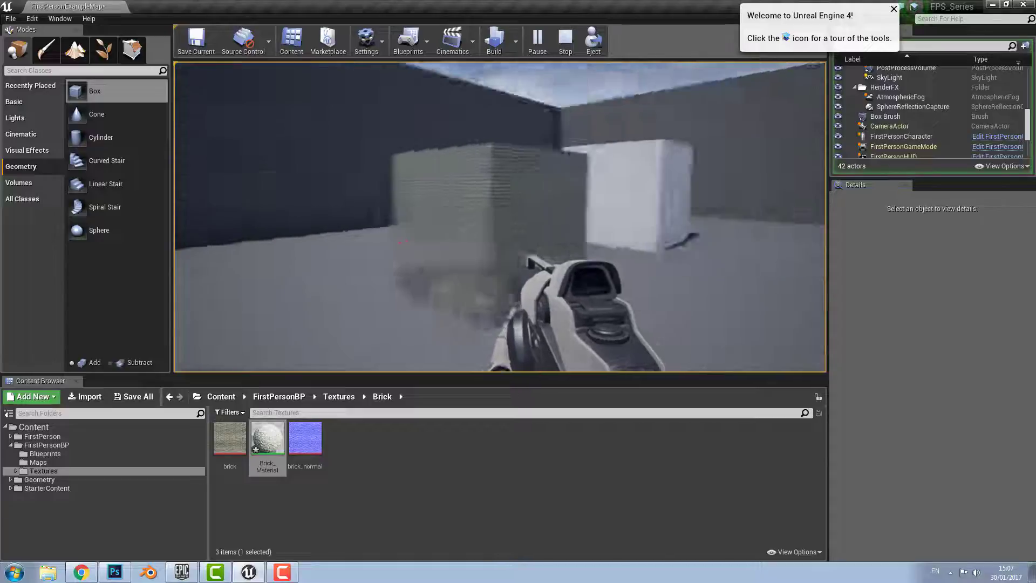
key("s")
key("Escape")
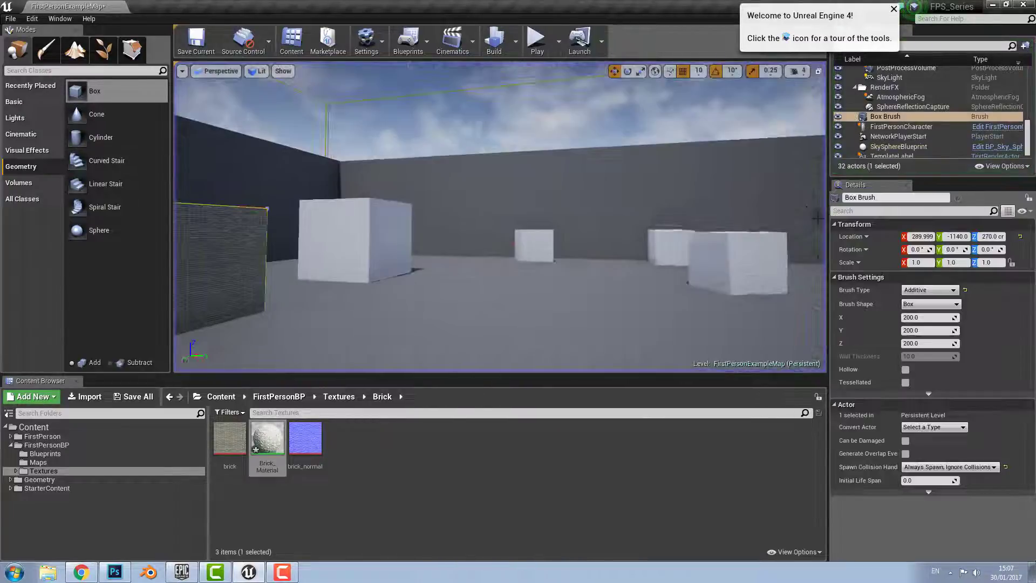